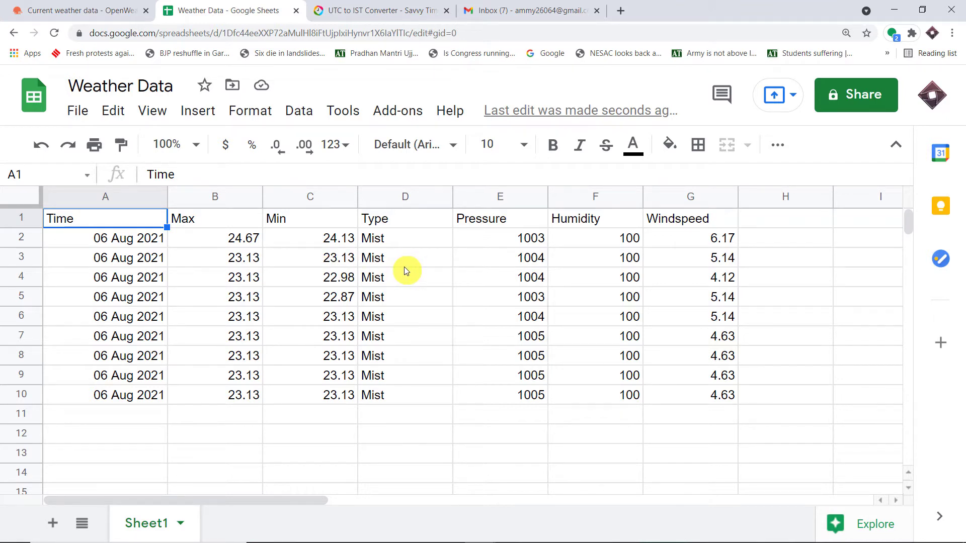
Examine the Weather Data sheet's pressure, humidity and windspeed entries and each column of the record in row 10.
click(512, 277)
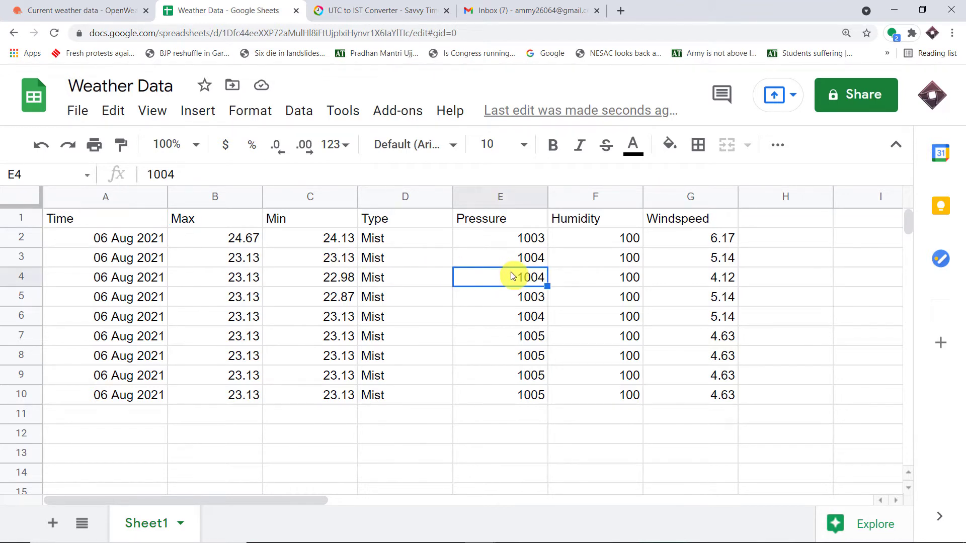
click(591, 294)
click(722, 298)
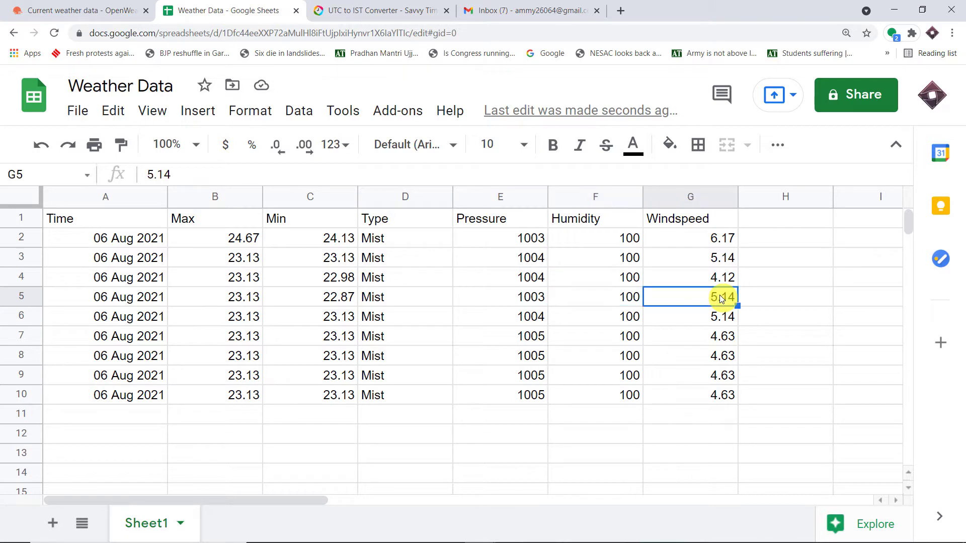
click(131, 397)
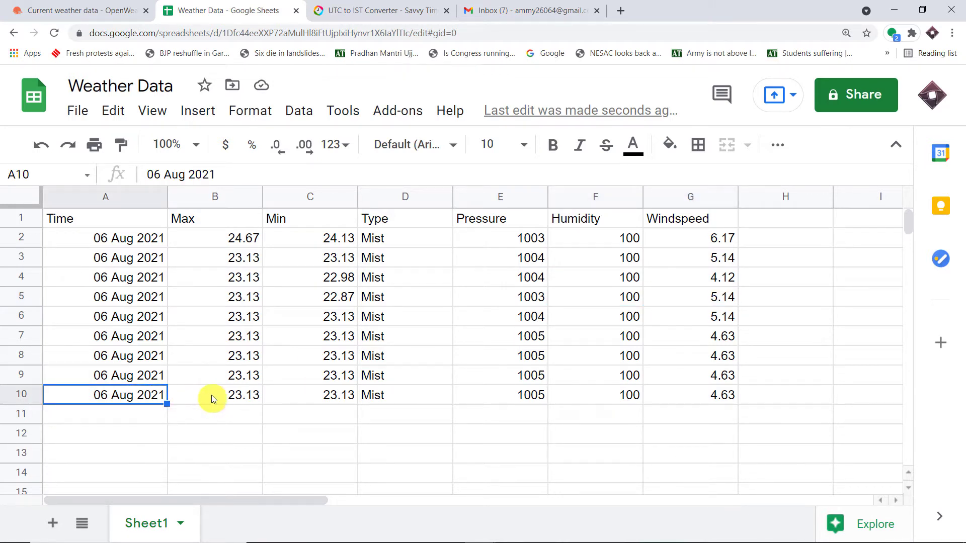
click(231, 396)
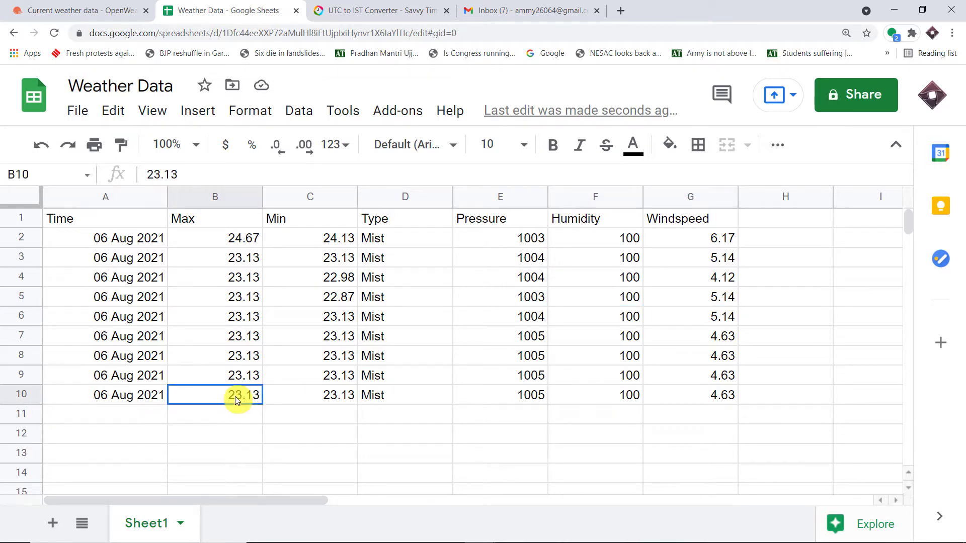
click(314, 400)
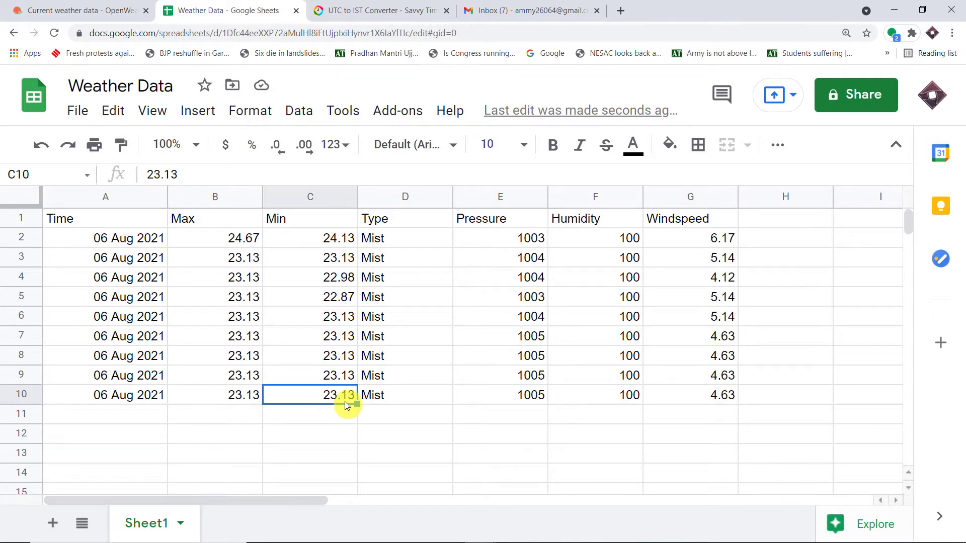
click(382, 405)
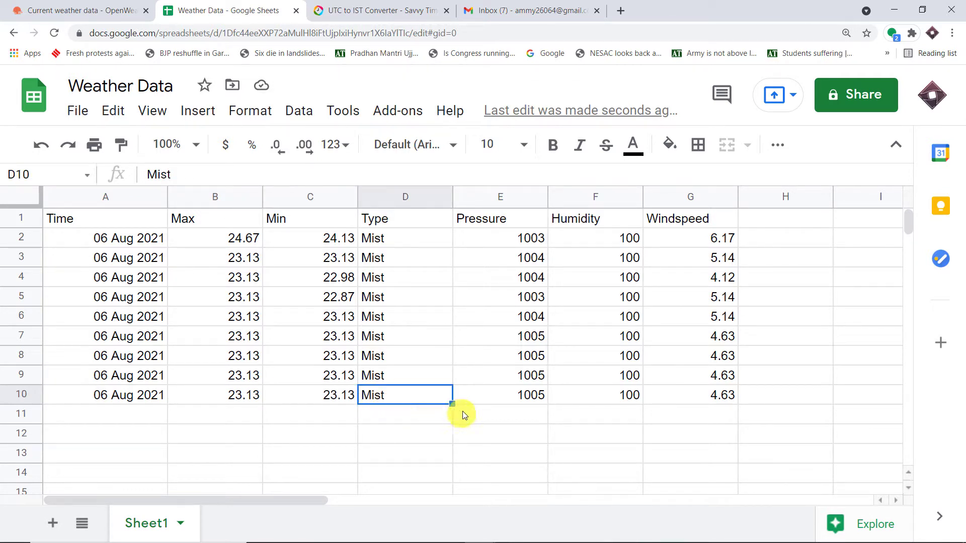
click(539, 401)
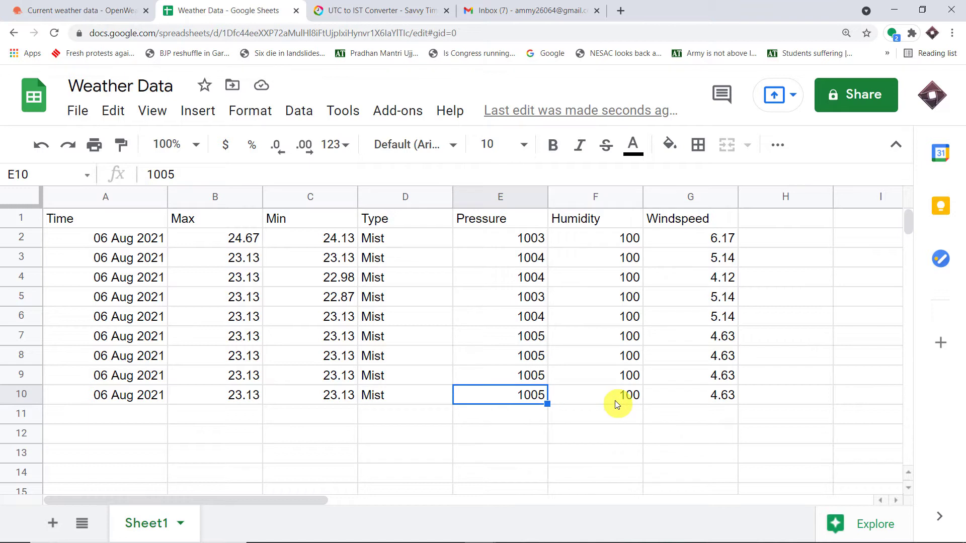
click(634, 399)
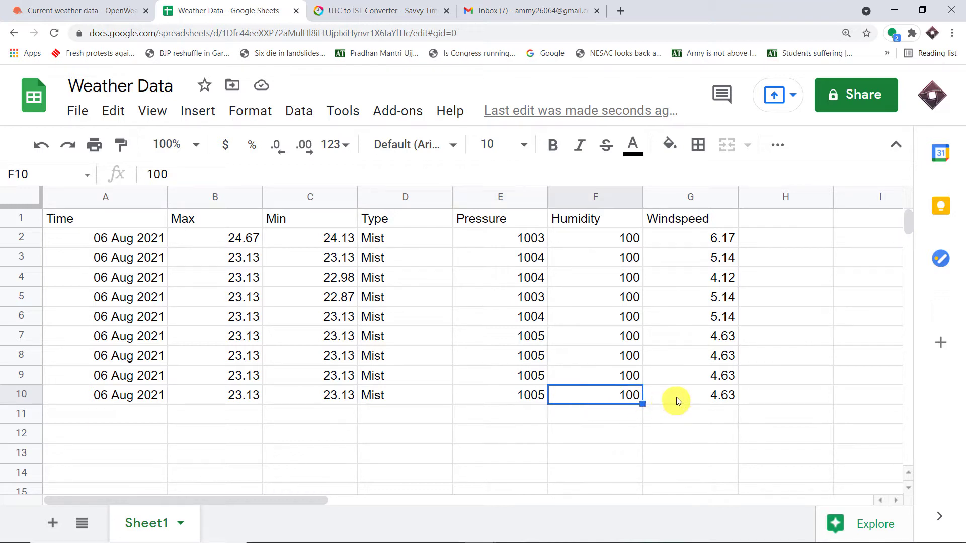
click(733, 395)
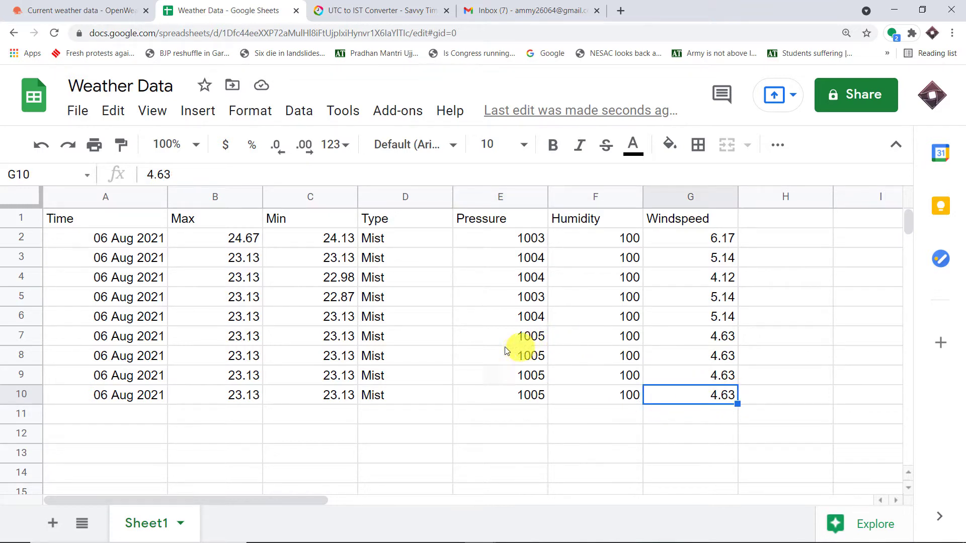
Review the OpenWeather current weather data documentation and return to the Weather Data sheet.
click(54, 7)
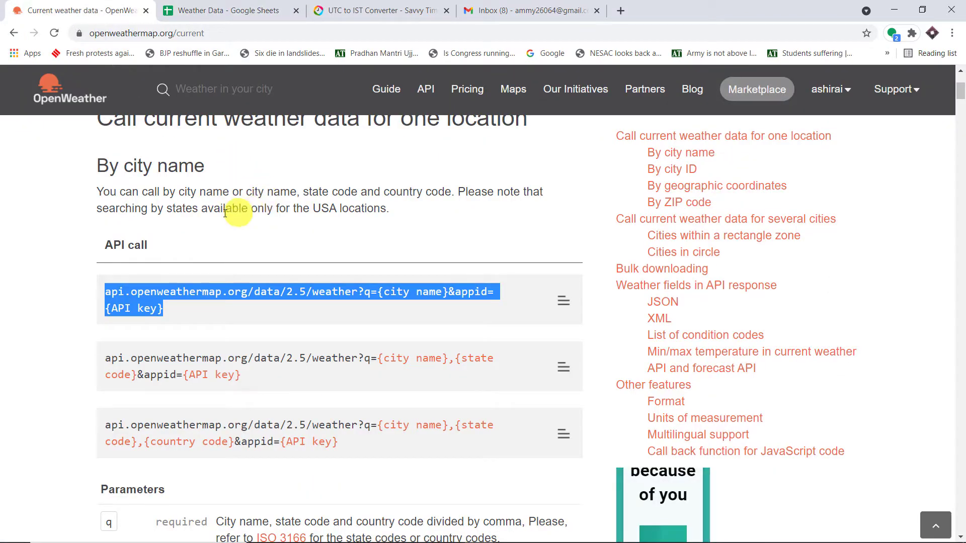
scroll(194, 217, up, 4)
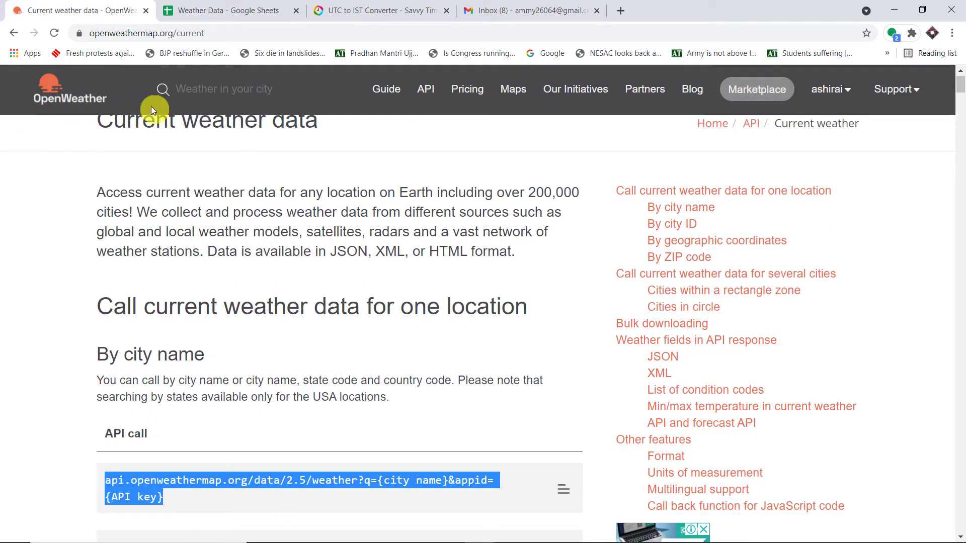
click(242, 11)
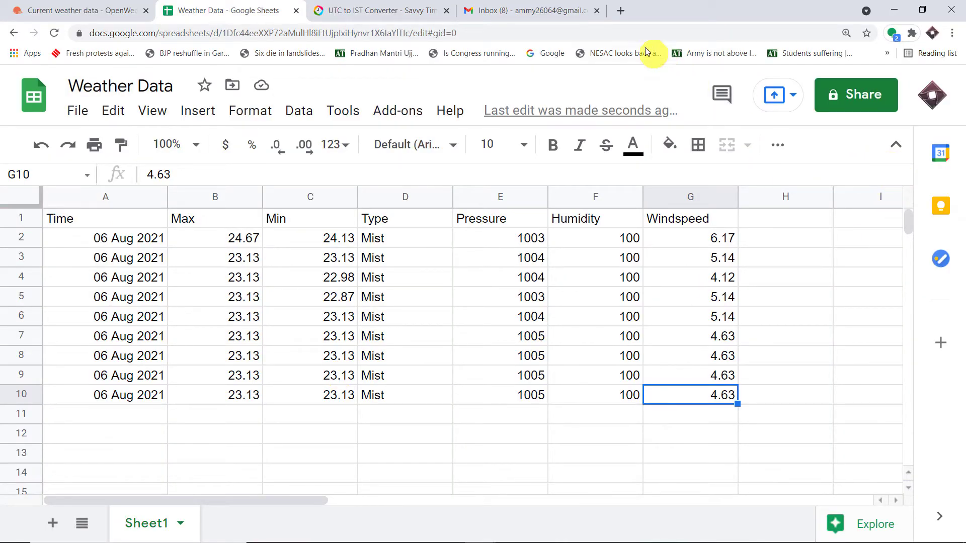
Open pabbly.com in a new browser tab, go to the account's apps and launch Connect.
click(620, 10)
text(p)
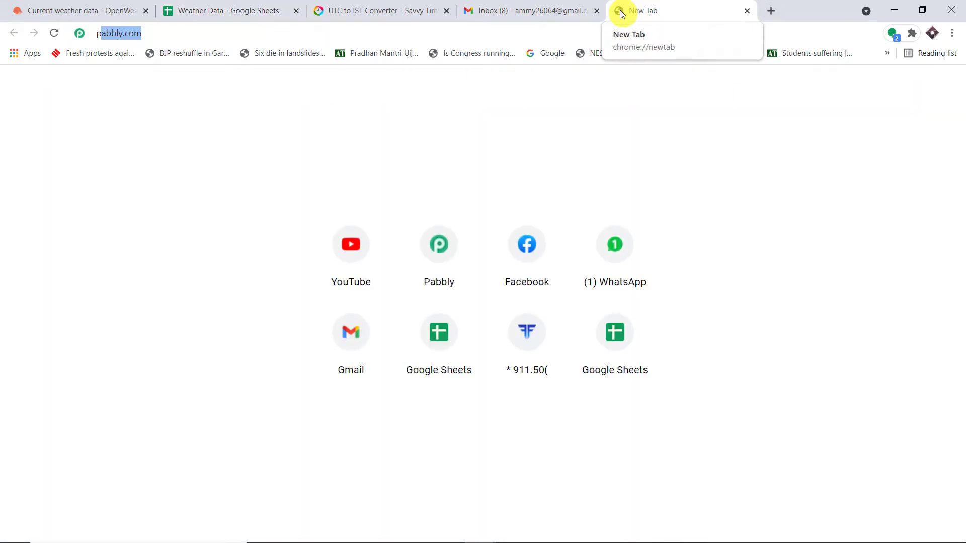
text(a)
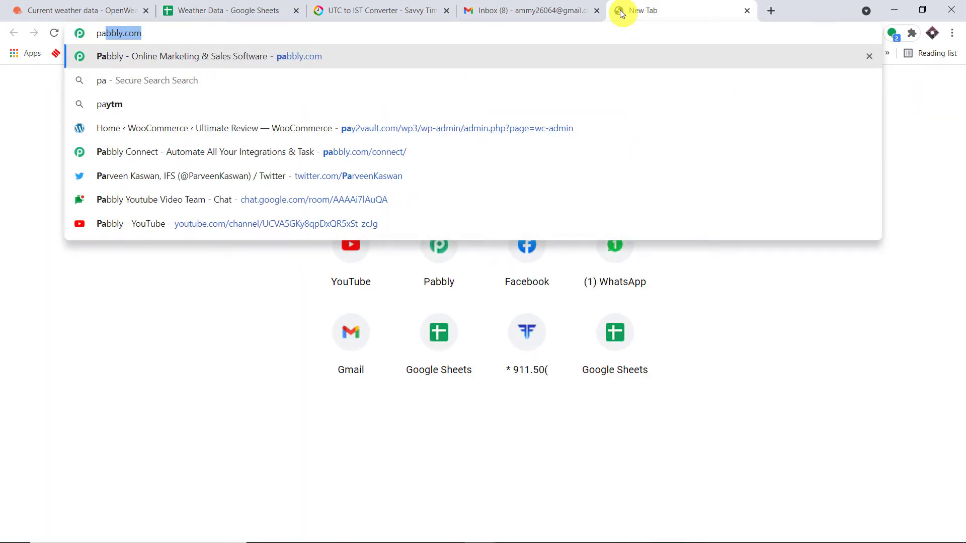
key(Return)
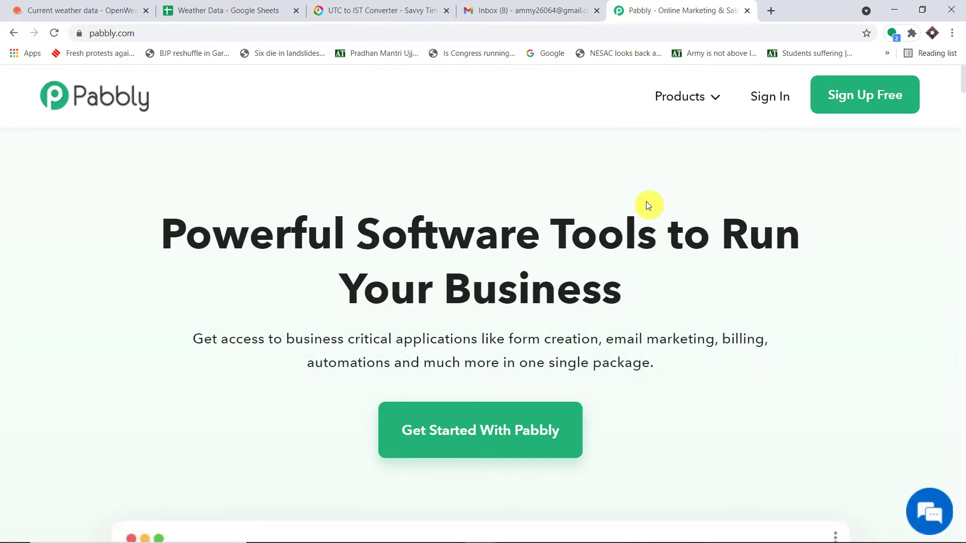
click(845, 101)
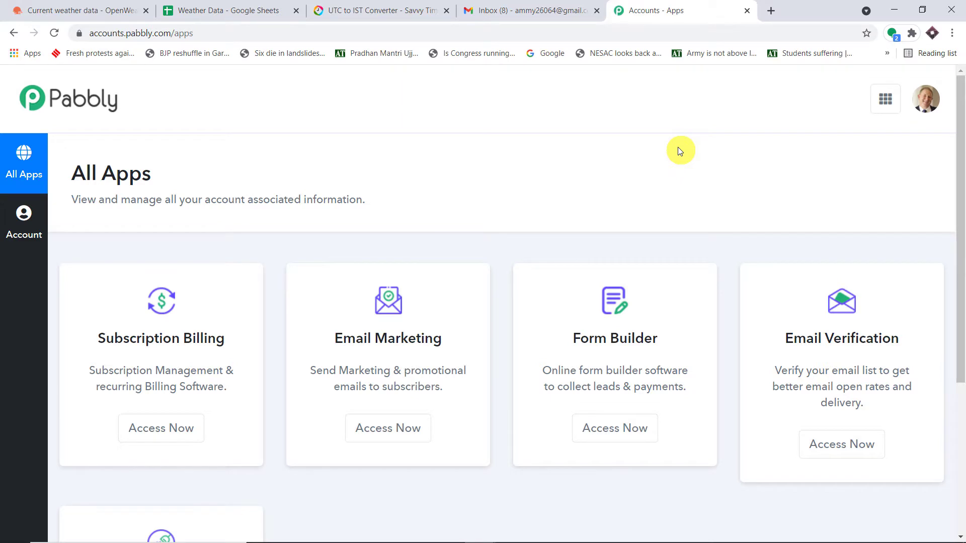
scroll(657, 164, down, 5)
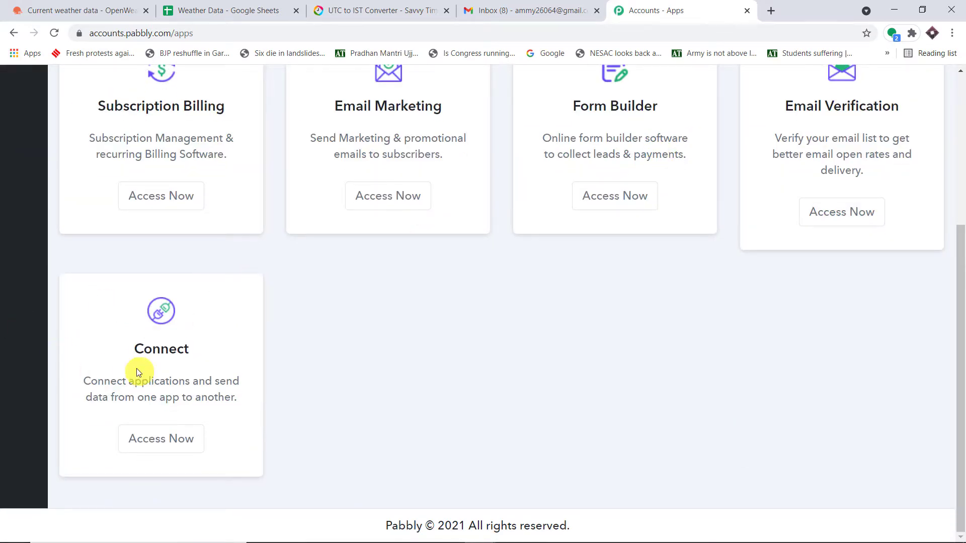
click(166, 438)
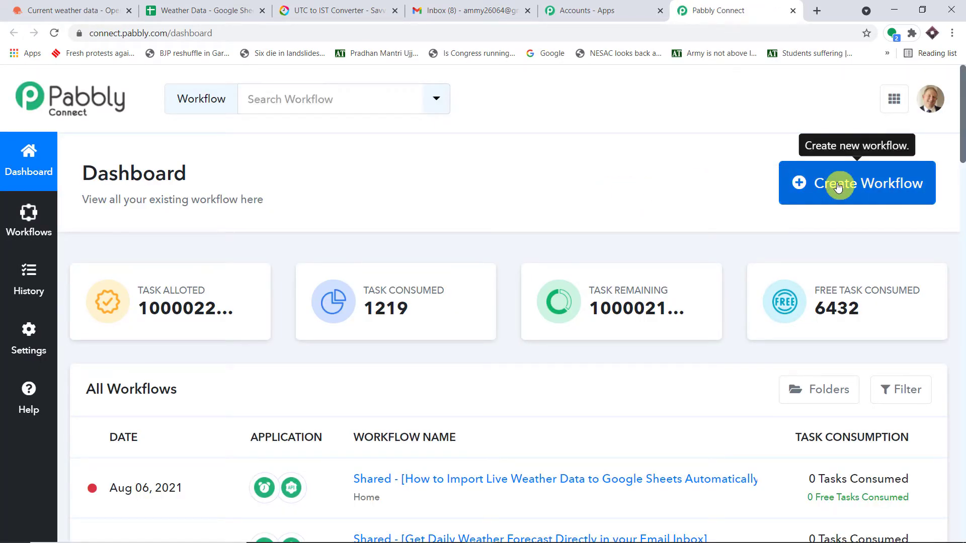
Create a new workflow named "Weather Data".
click(837, 185)
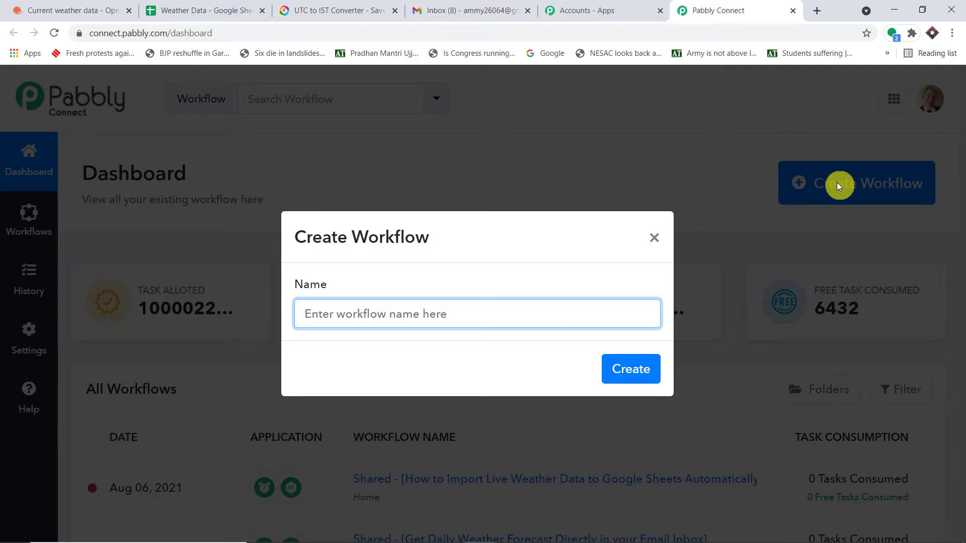
text(Weather)
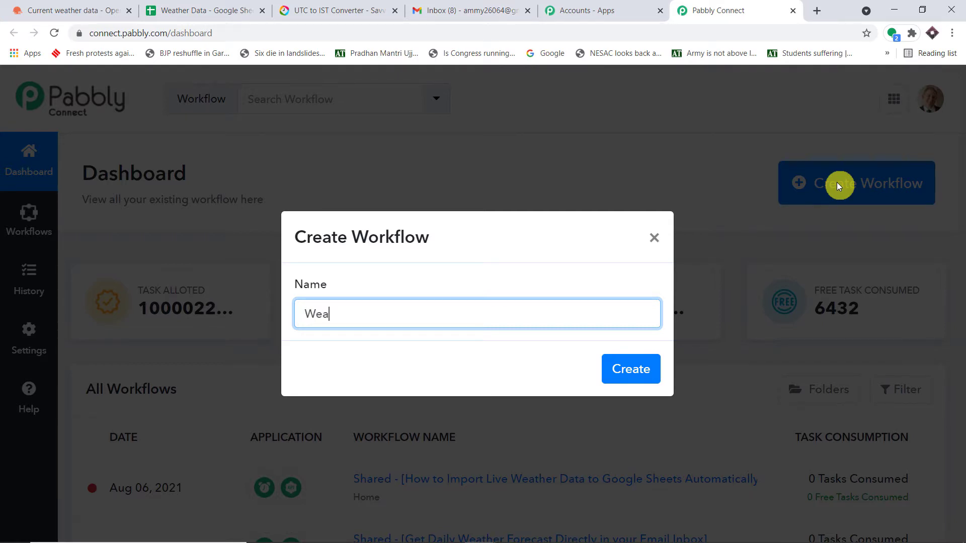
text( Data)
click(636, 365)
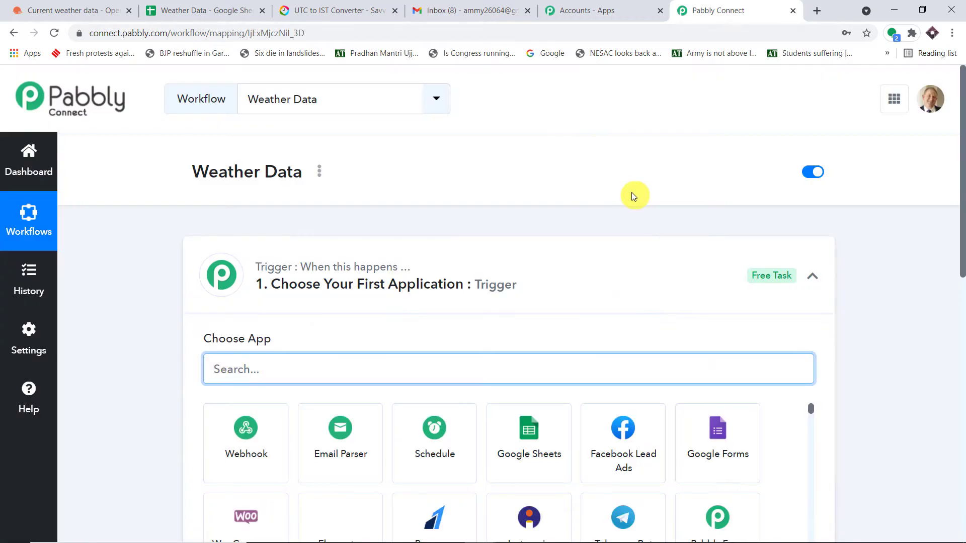
click(488, 274)
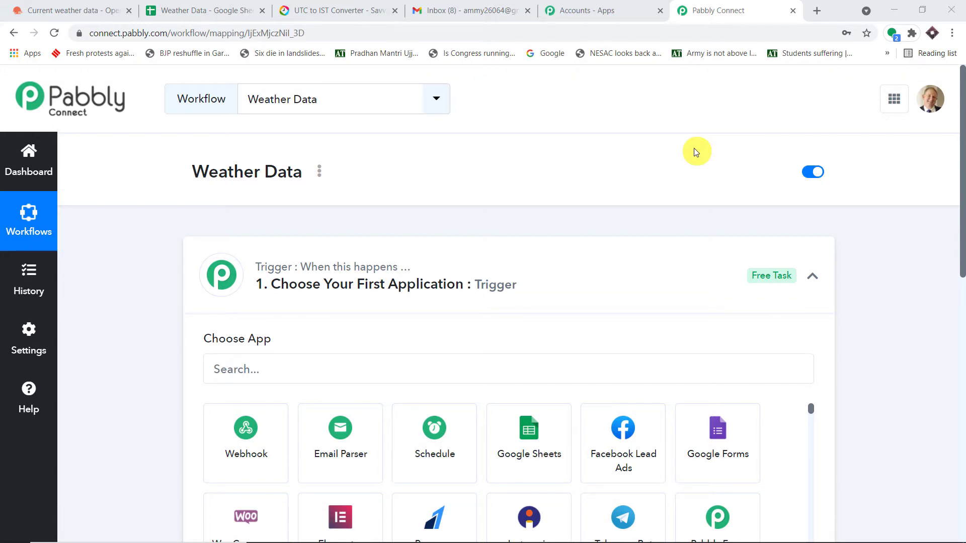
Check the Weather Data sheet, return to the Pabbly Connect workflow and choose Schedule as the trigger application.
click(236, 10)
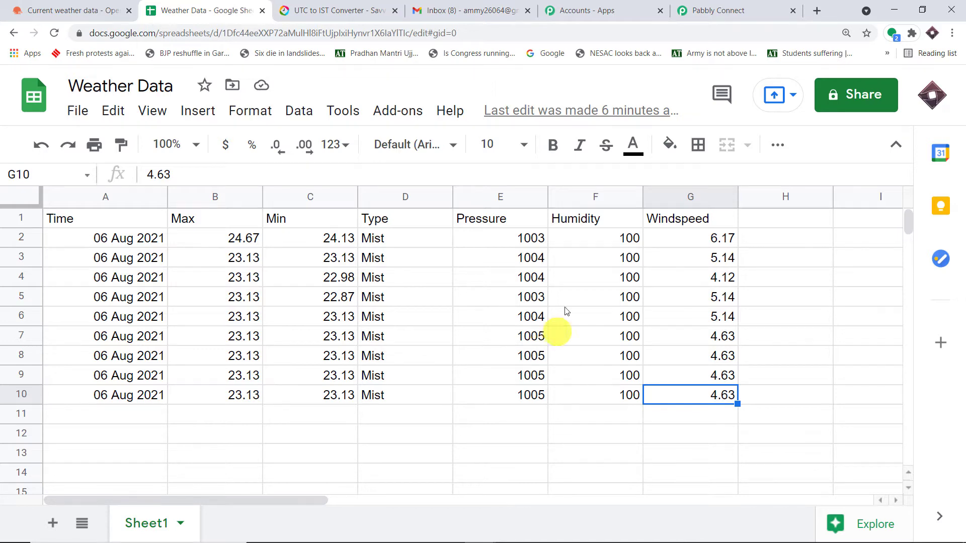
click(714, 10)
scroll(443, 202, down, 3)
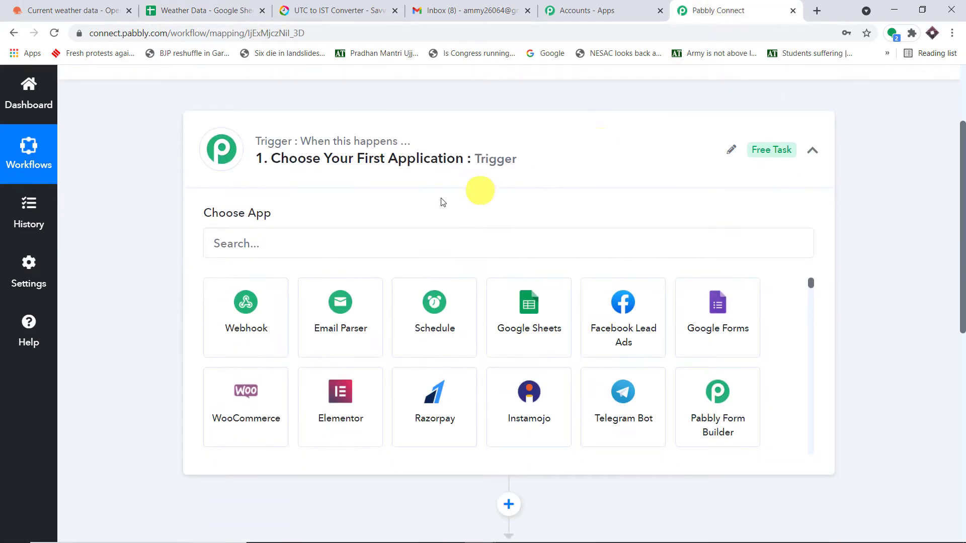
click(324, 249)
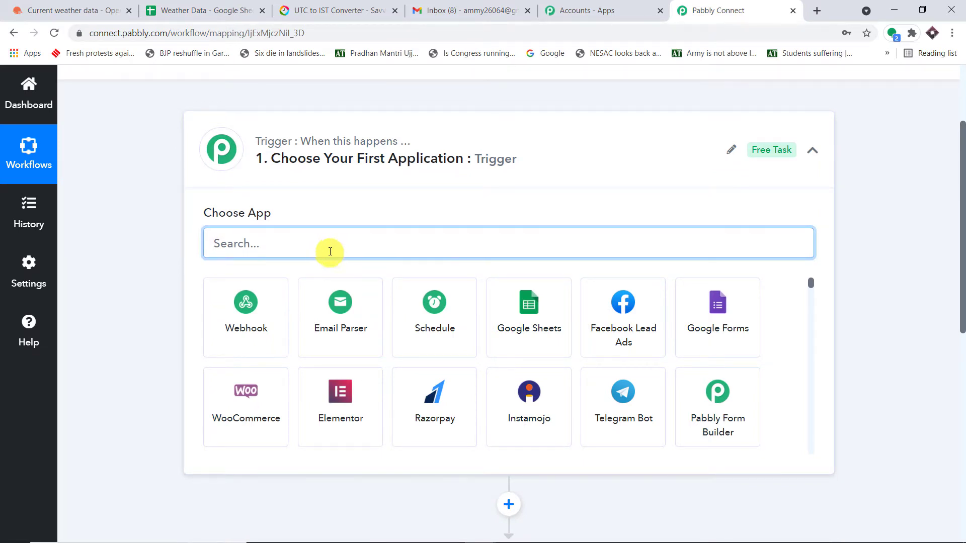
click(433, 304)
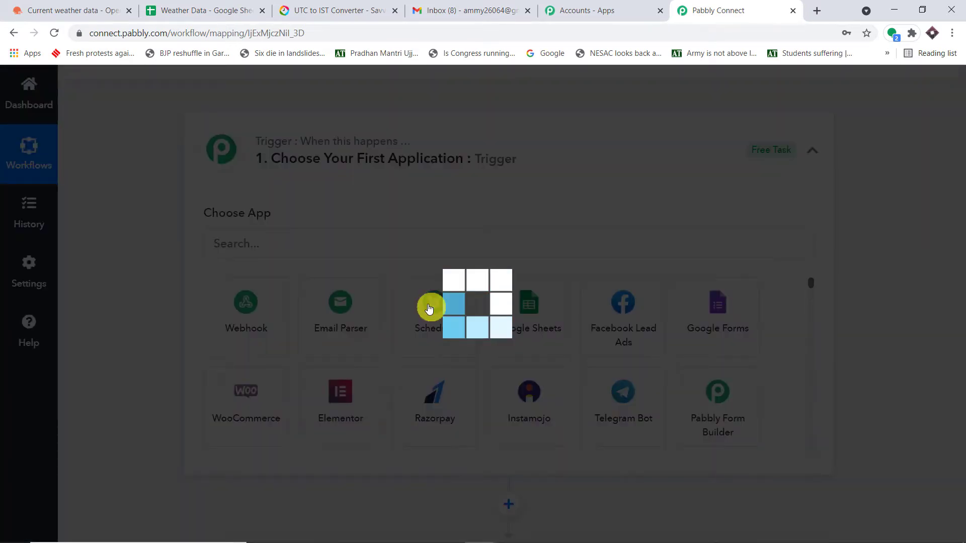
scroll(430, 304, down, 1)
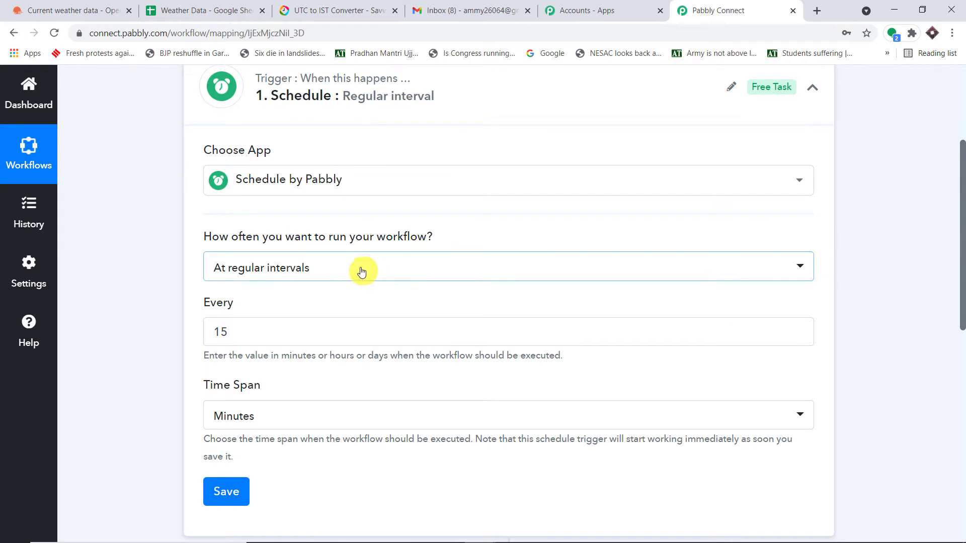
click(276, 268)
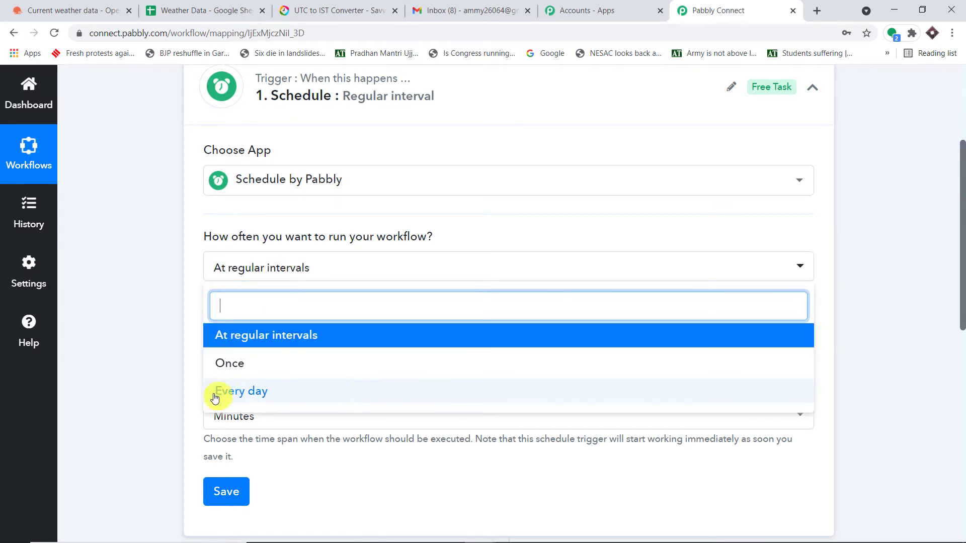
click(858, 205)
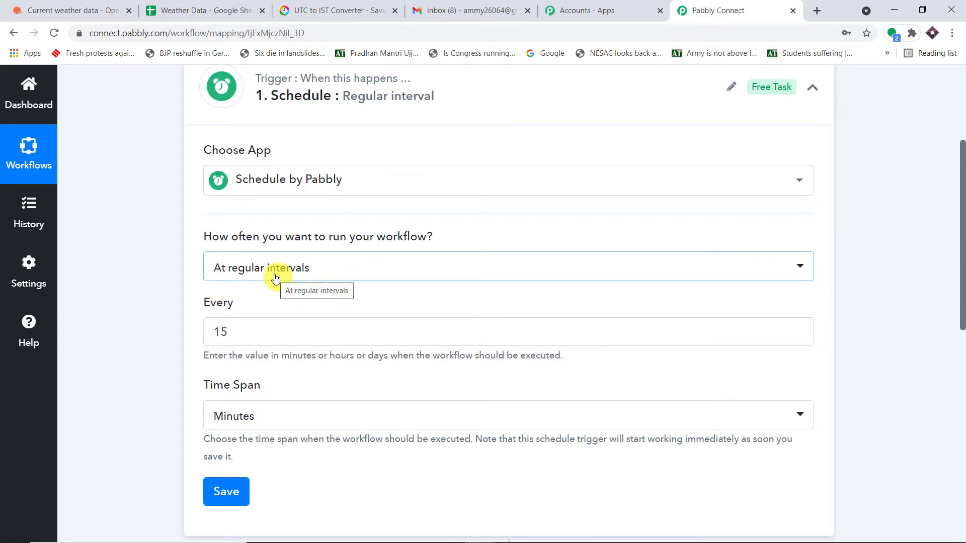
scroll(277, 279, down, 1)
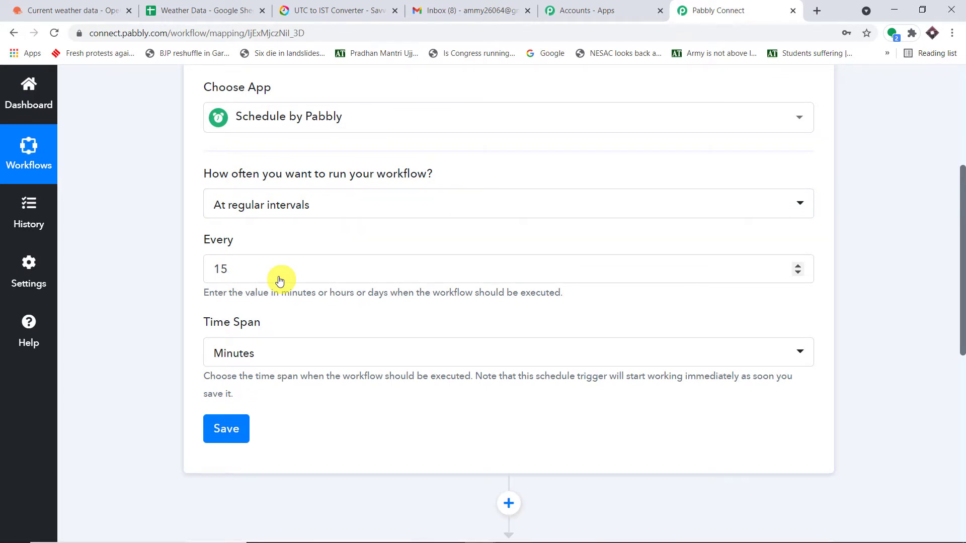
click(241, 10)
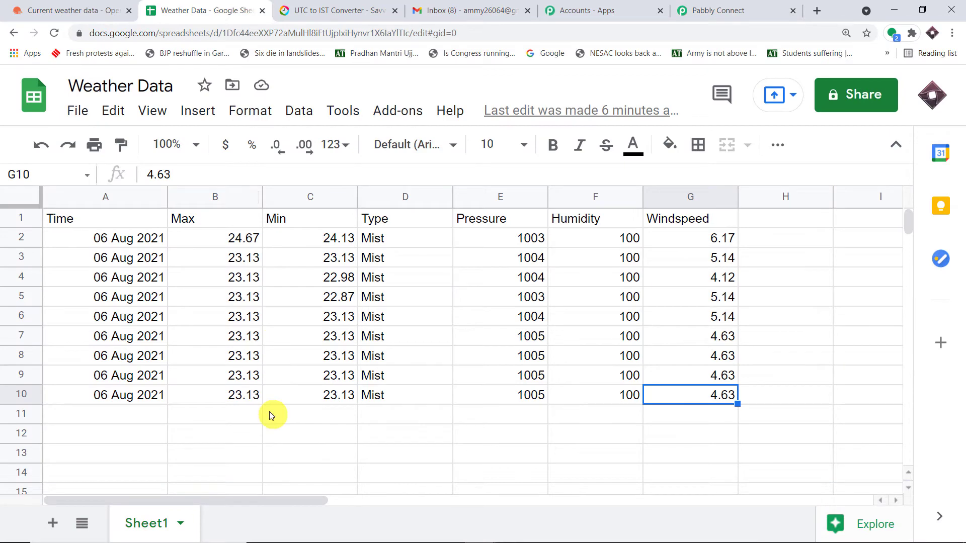
click(722, 8)
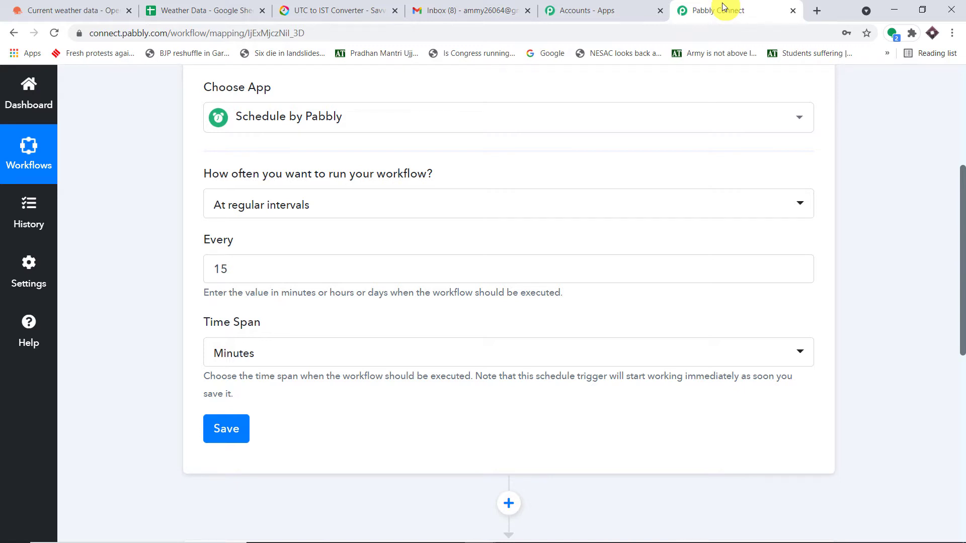
Set the schedule trigger to run the workflow every day and highlight the UTC +0 note for its time.
click(373, 209)
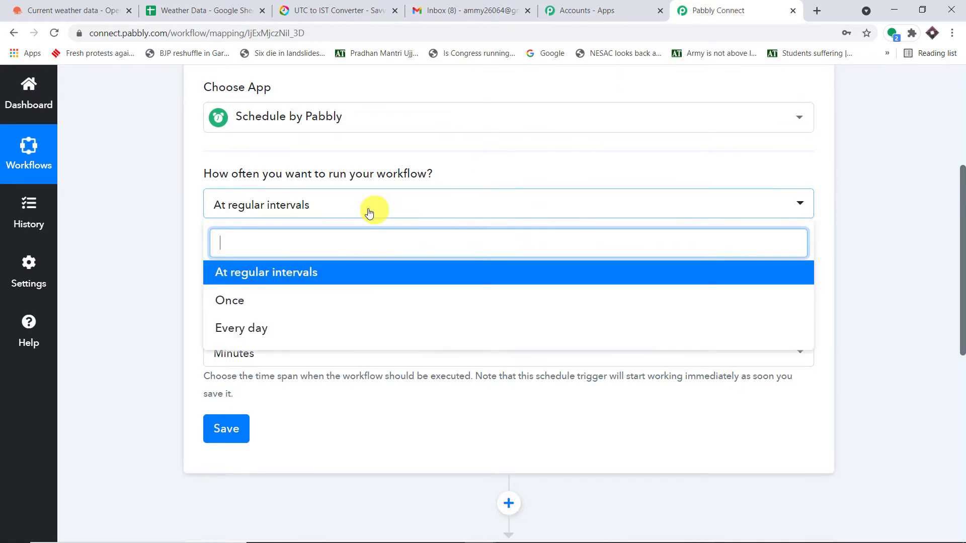
click(285, 334)
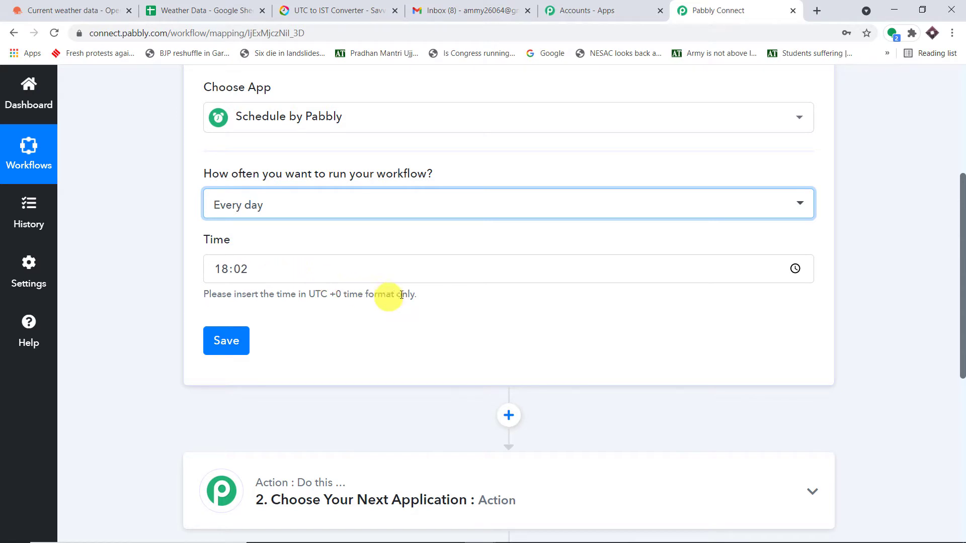
drag(416, 294, 307, 293)
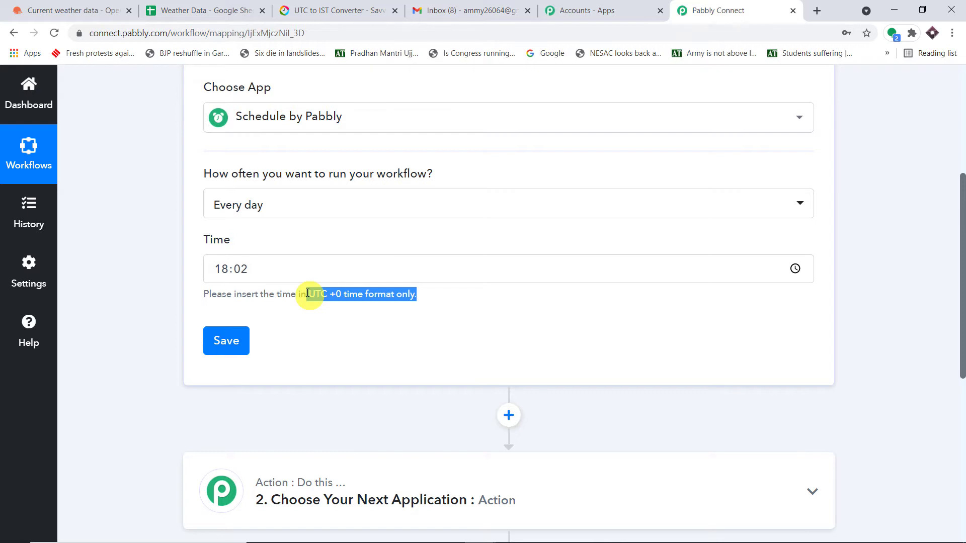
Switch to the Savvy Time UTC to IST converter, reload it and convert 1:30 am IST to UTC.
mouse_move(916, 541)
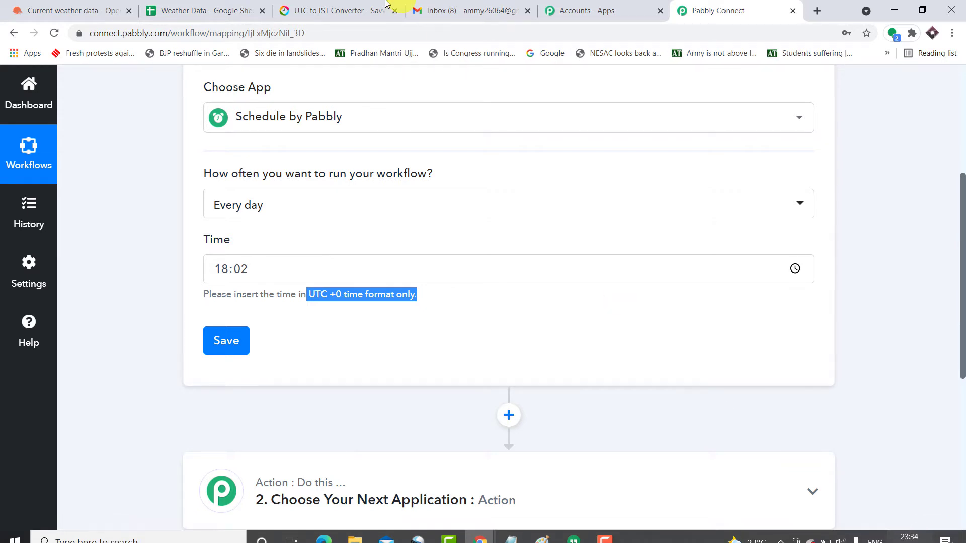
click(363, 5)
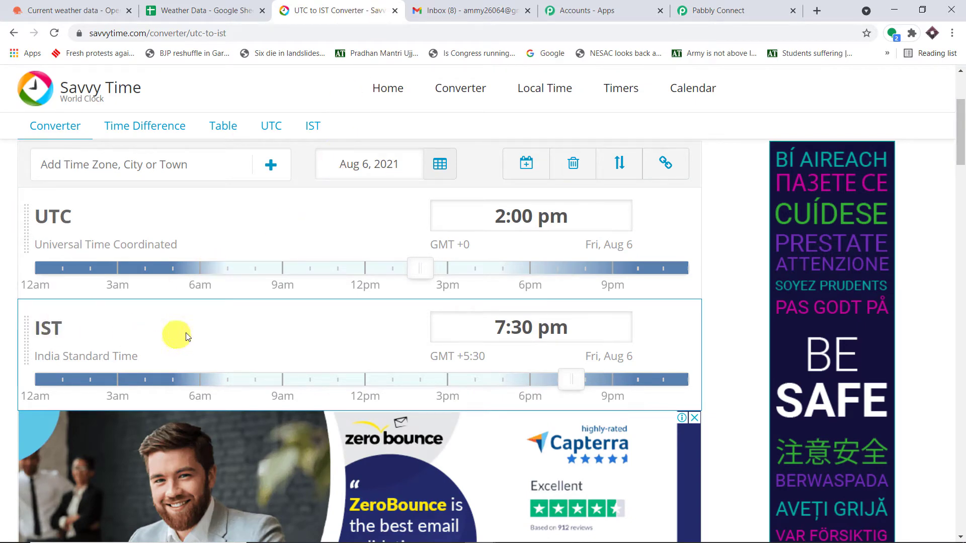
click(55, 32)
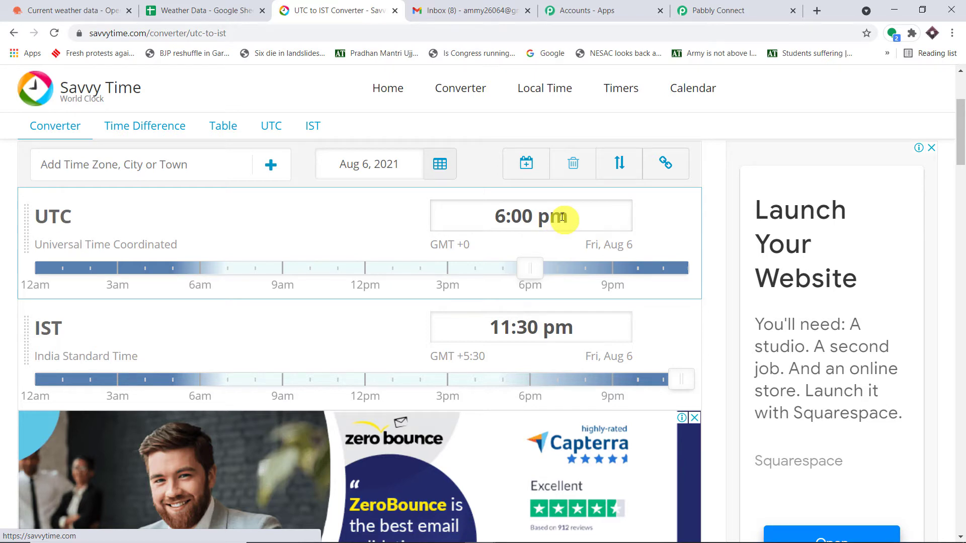
click(510, 327)
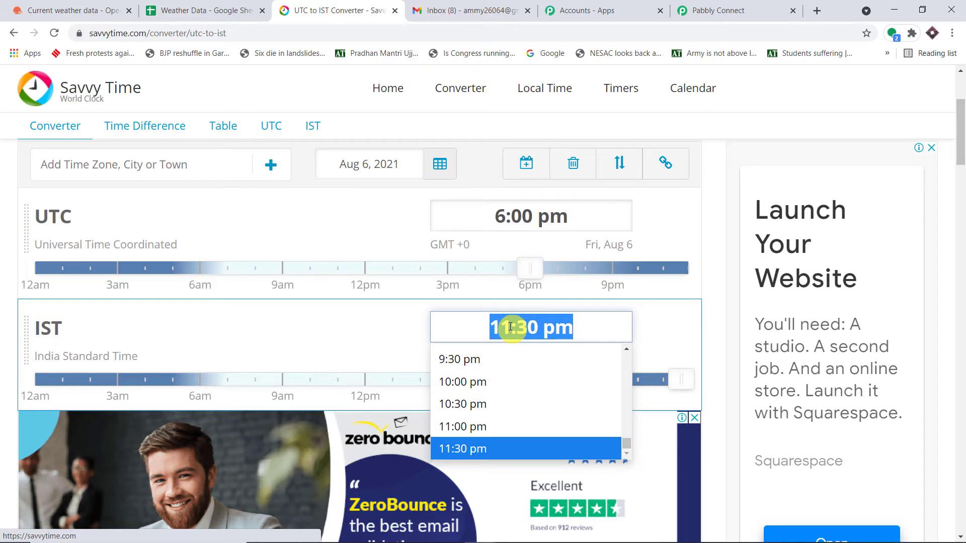
text(12)
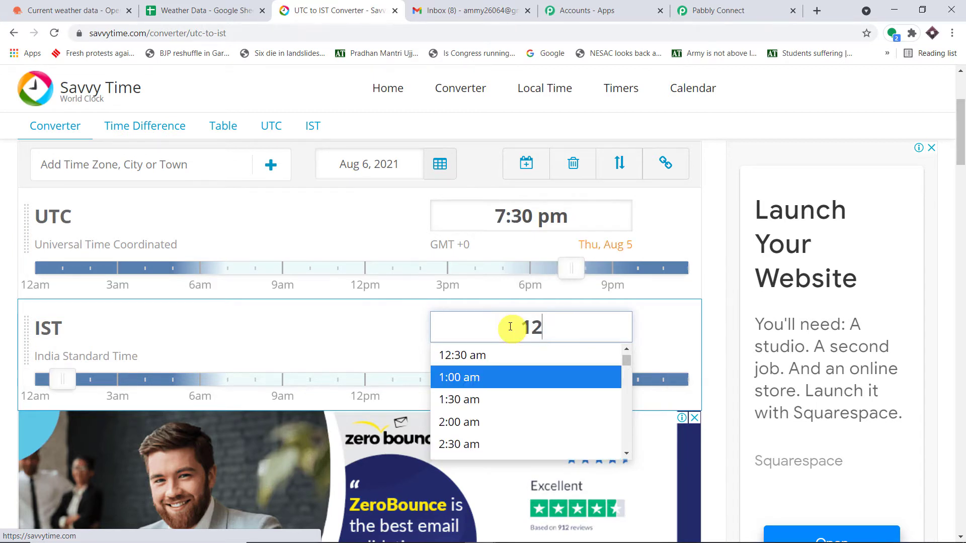
text(:2)
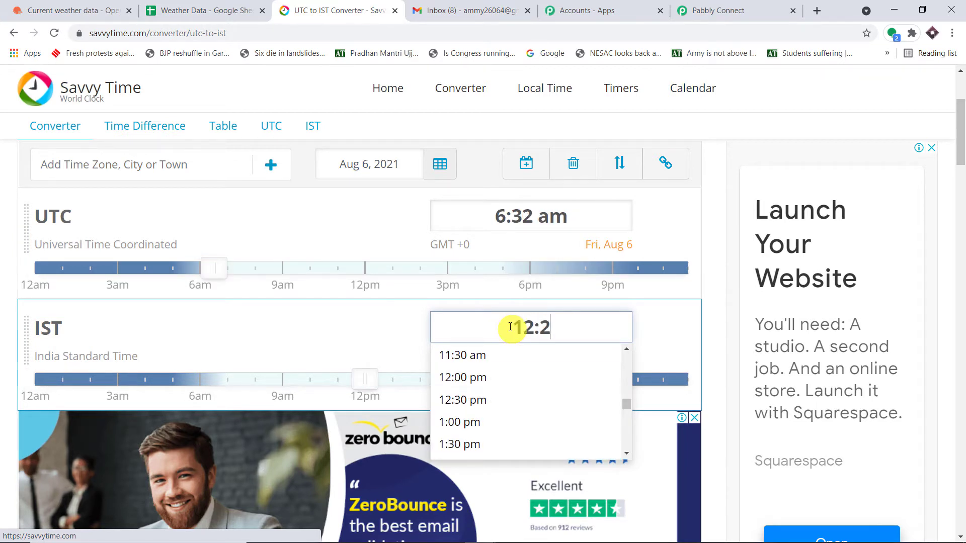
key(BackSpace)
key(BackSpace)
key(BackSpace)
key(BackSpace)
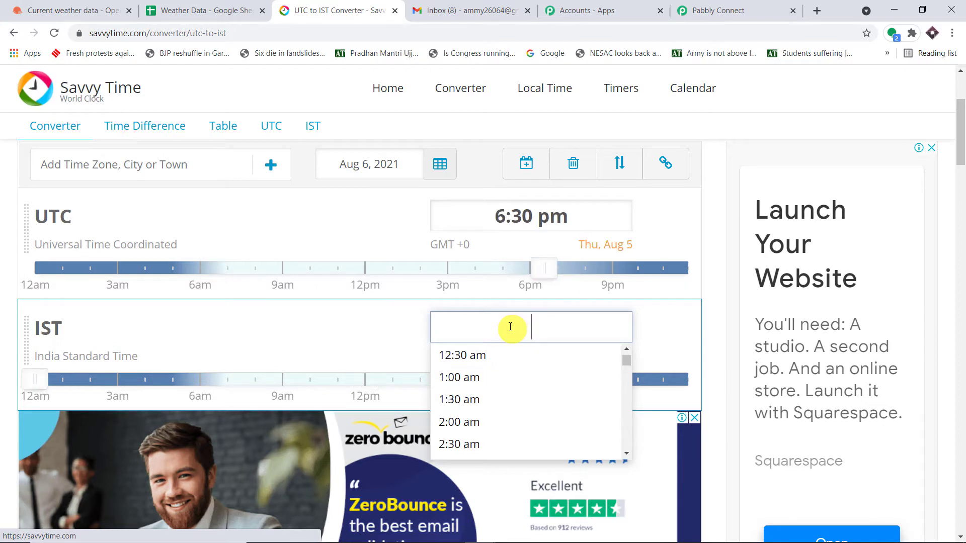
text(1:30)
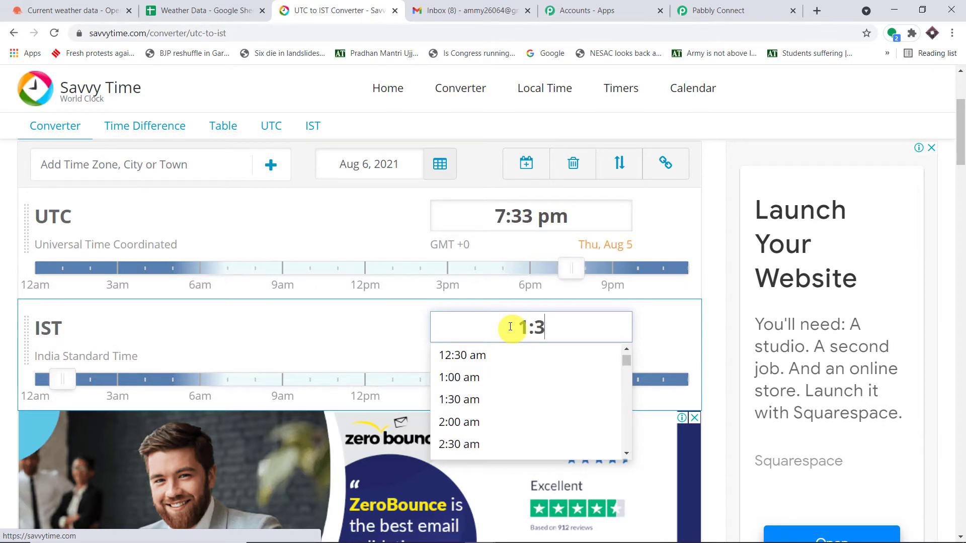
click(478, 400)
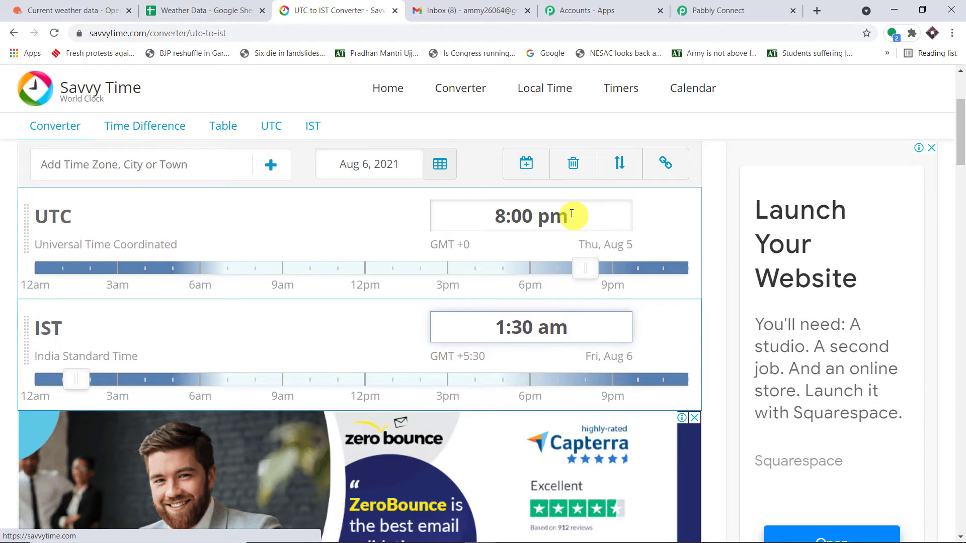
Return to the Pabbly Connect workflow, set the daily schedule time to 20:00 and save the trigger.
click(757, 11)
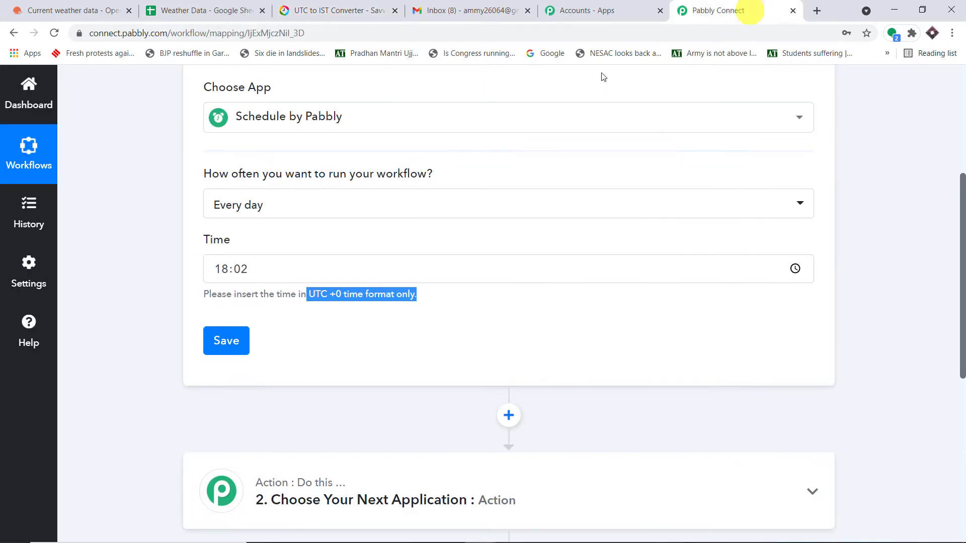
click(255, 272)
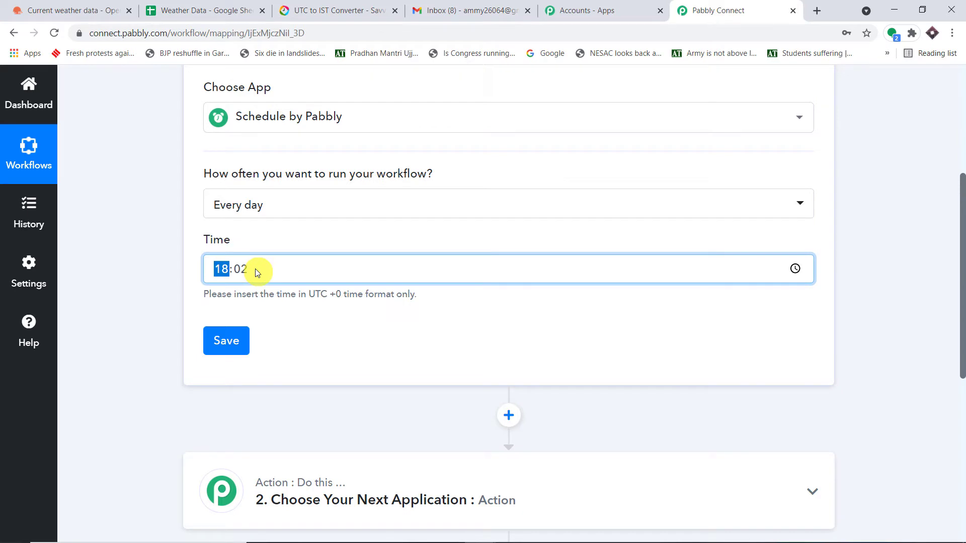
text(20:00)
click(334, 336)
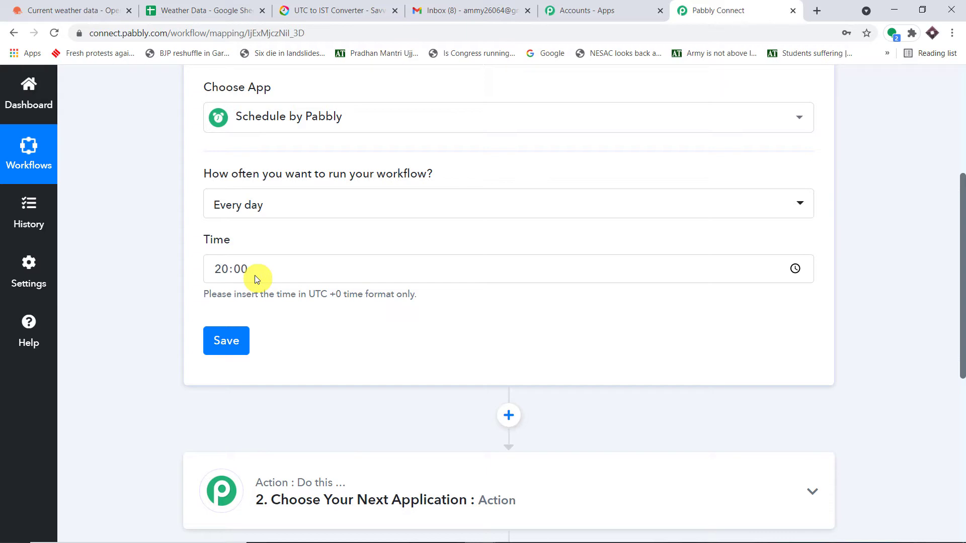
click(231, 343)
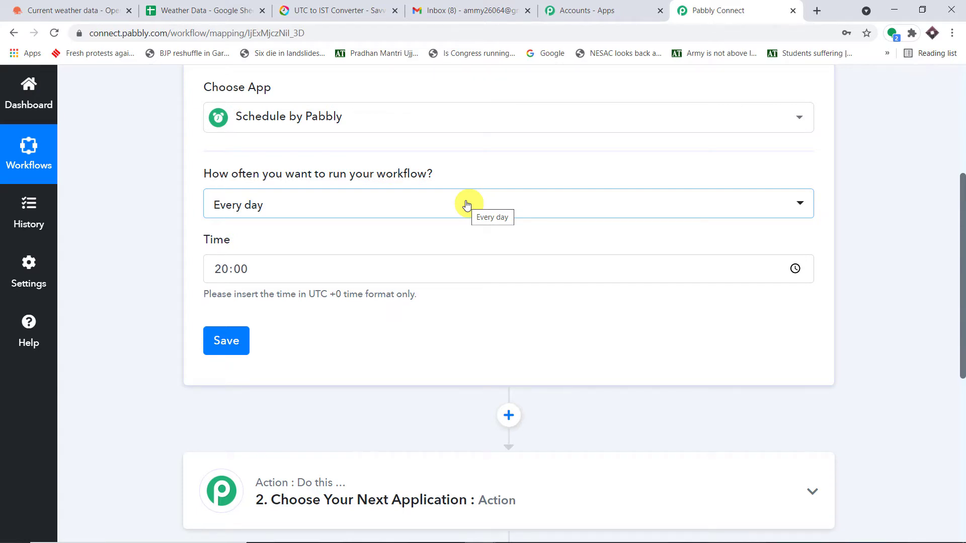
Check the Weather Data sheet and the available run frequencies, keep Every day and save the schedule trigger.
click(217, 7)
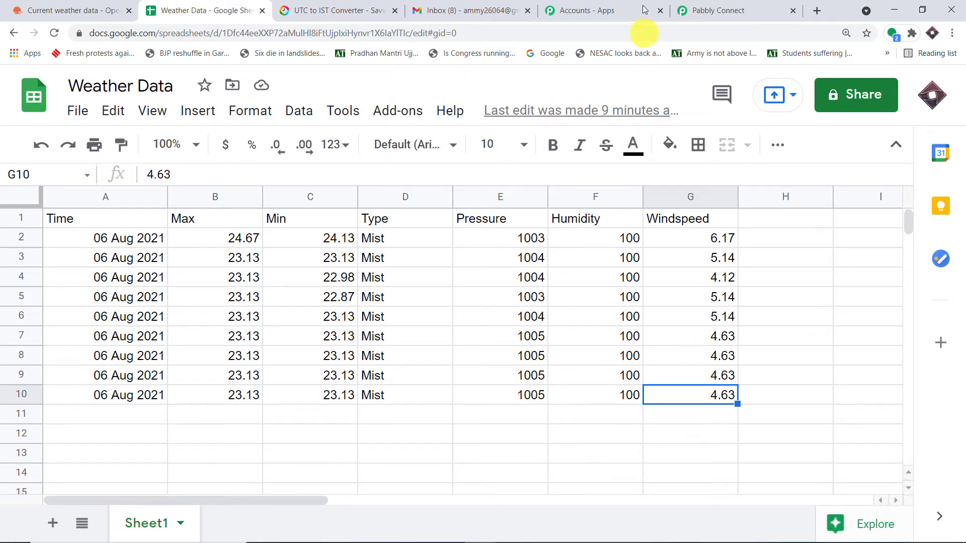
click(714, 10)
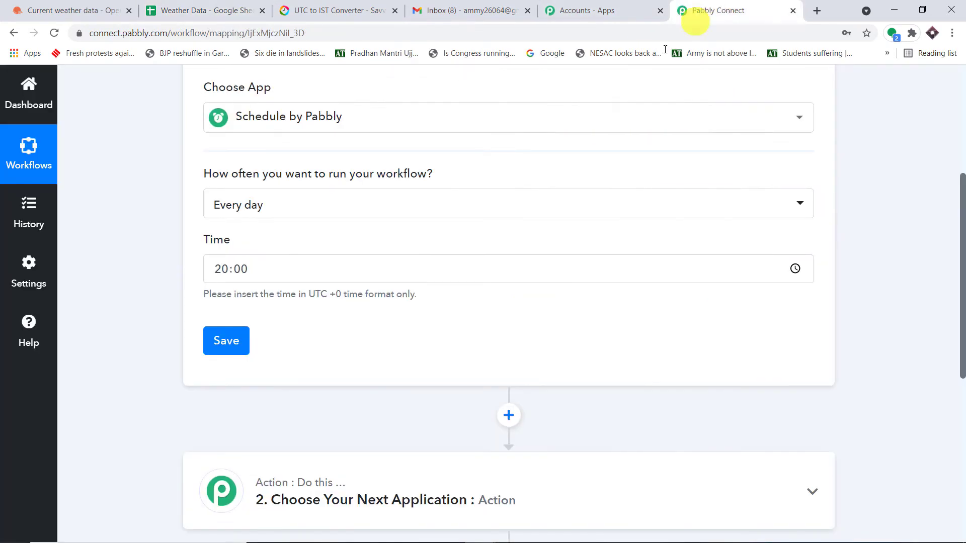
click(400, 210)
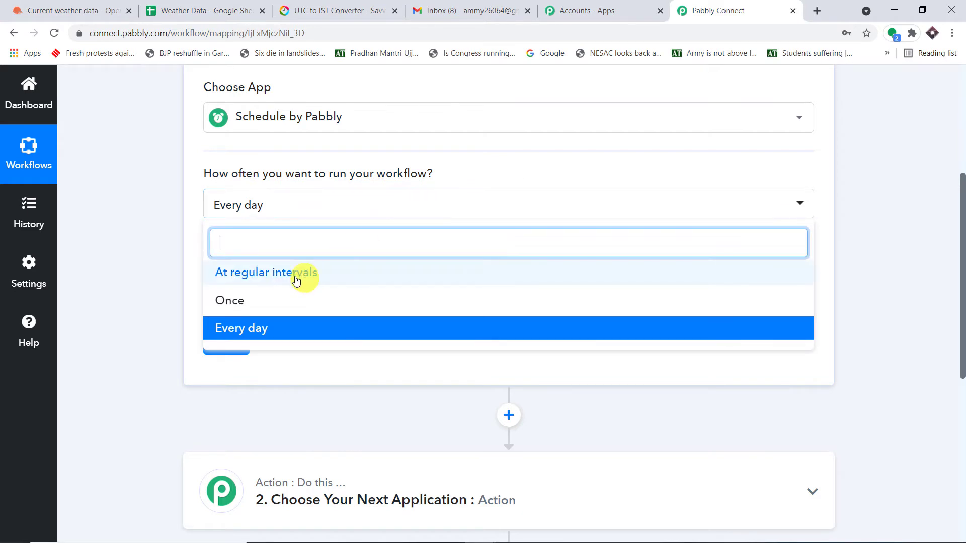
click(459, 170)
click(237, 338)
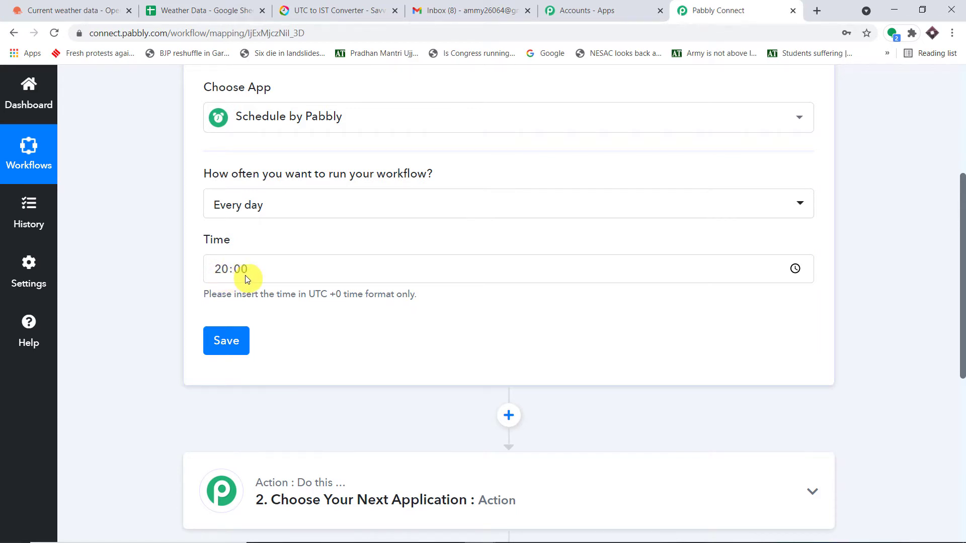
Choose API by Pabbly as the action application for step 2 and review its GET request settings.
mouse_move(911, 541)
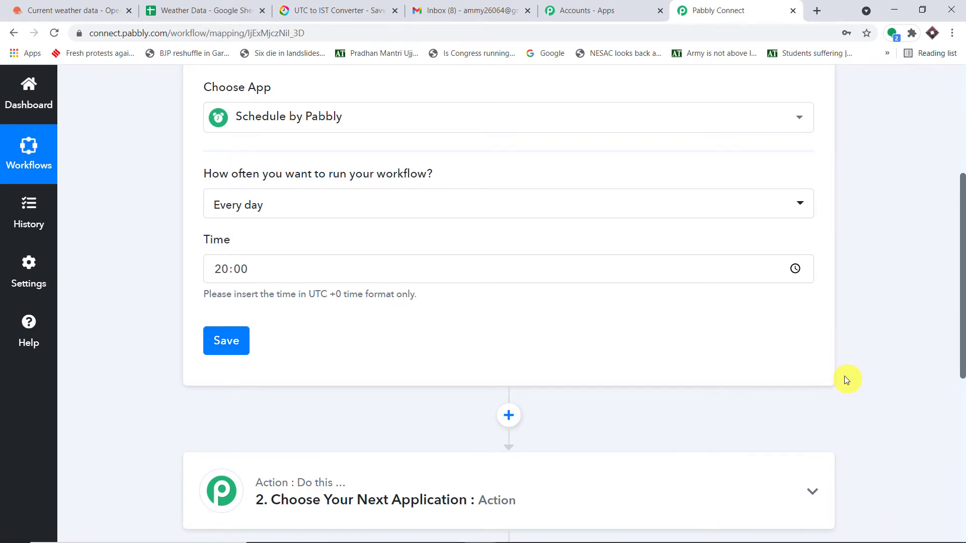
scroll(844, 380, down, 1)
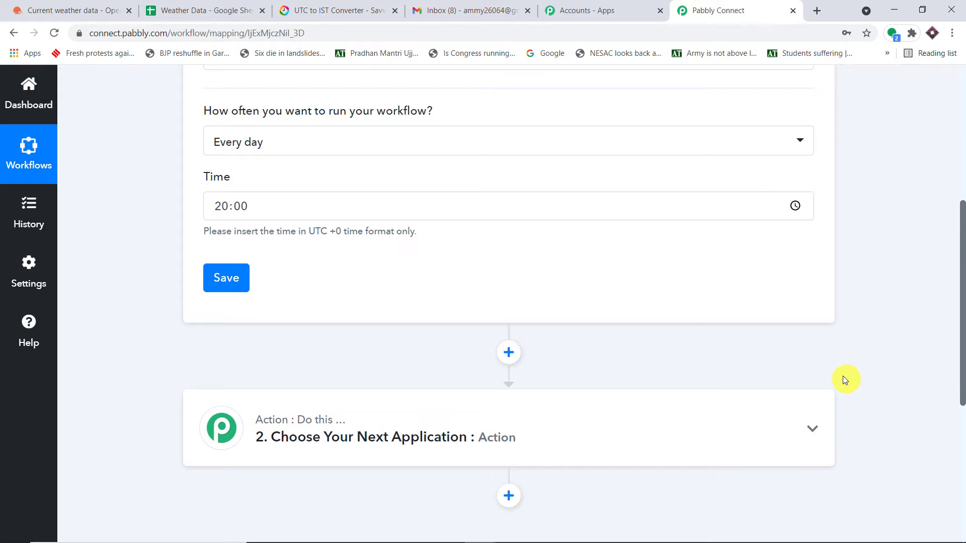
scroll(844, 380, down, 2)
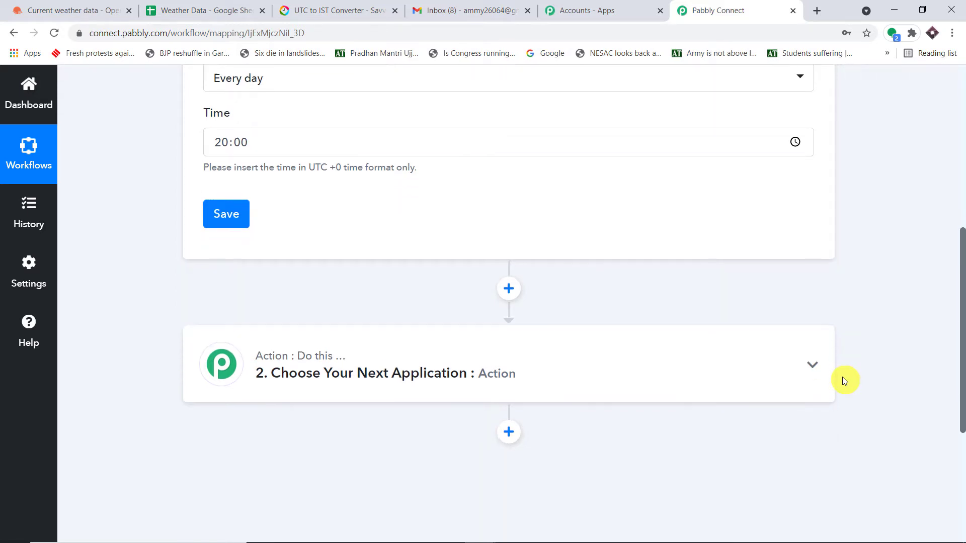
click(440, 311)
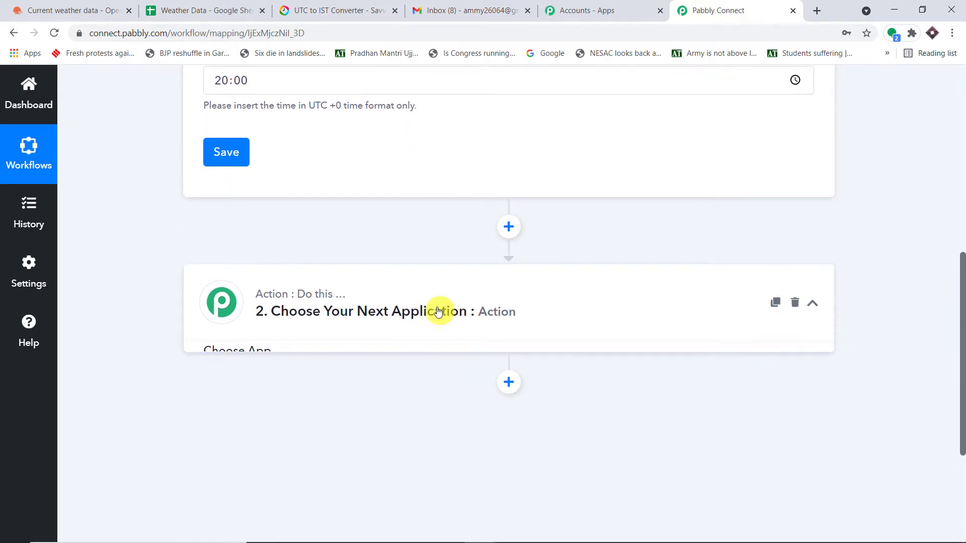
click(293, 395)
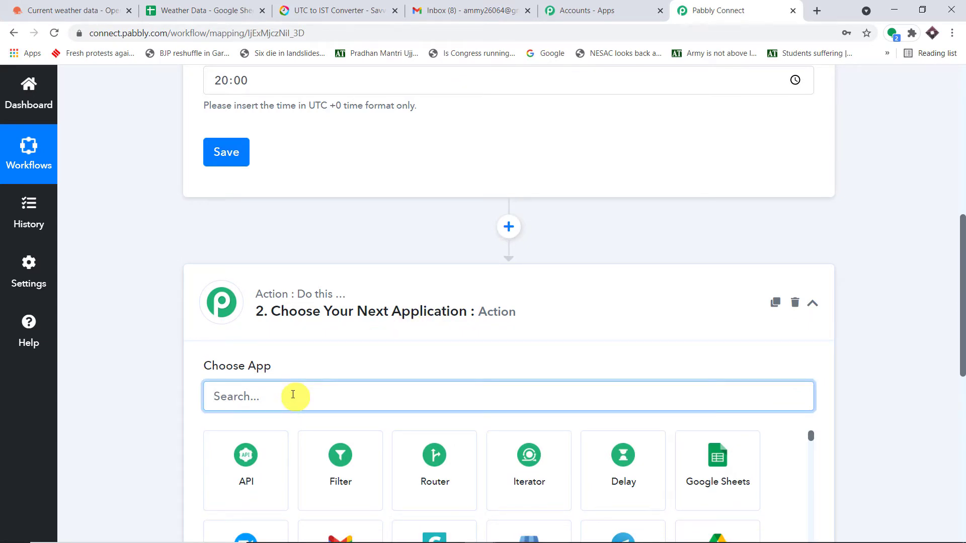
click(269, 460)
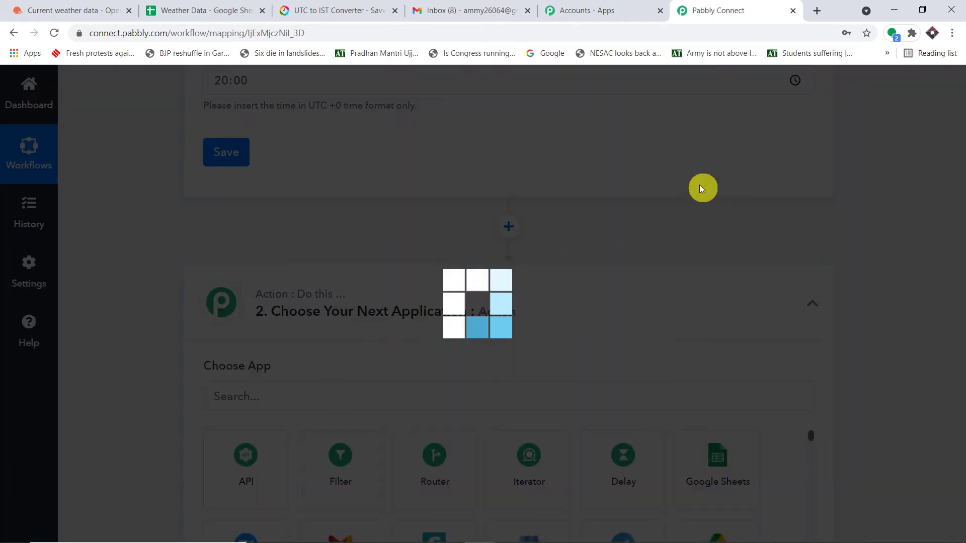
scroll(692, 194, down, 1)
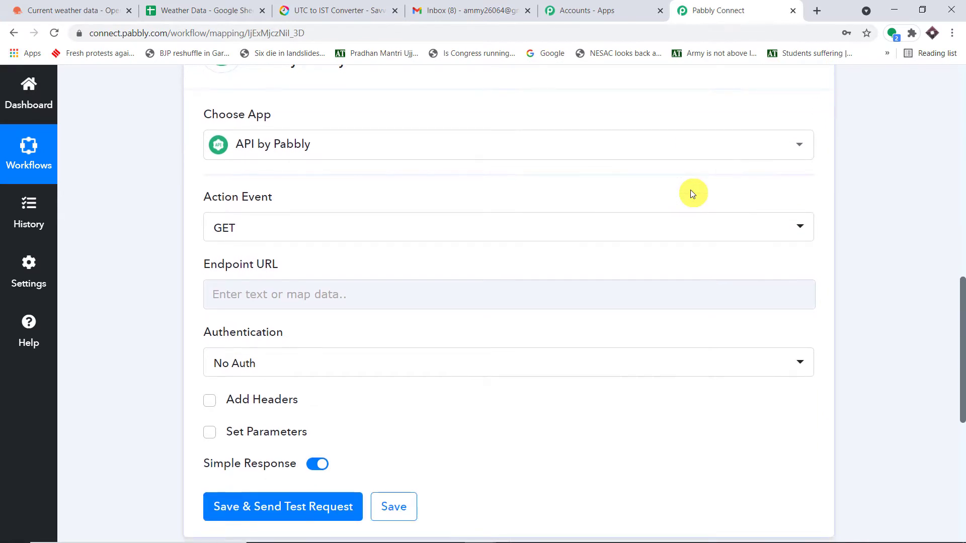
scroll(692, 194, up, 1)
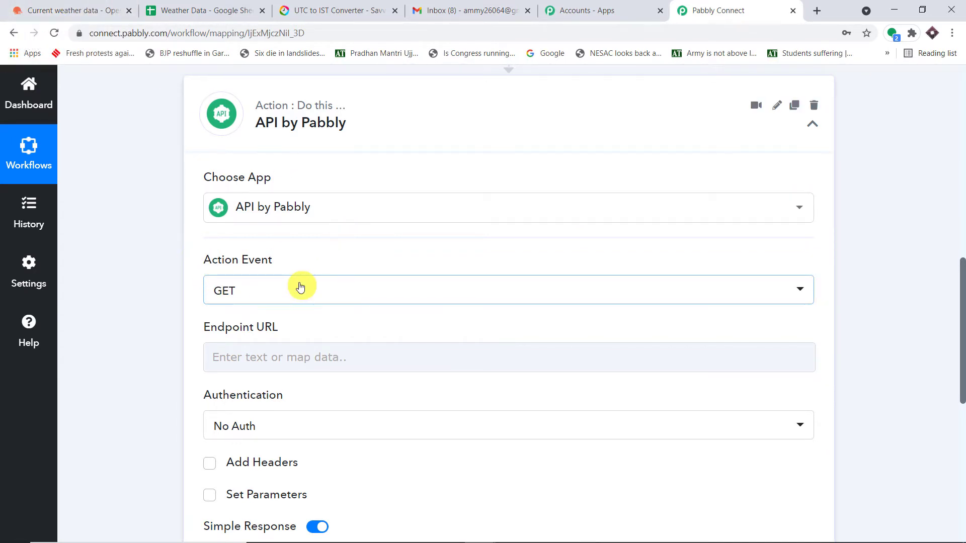
scroll(300, 284, down, 1)
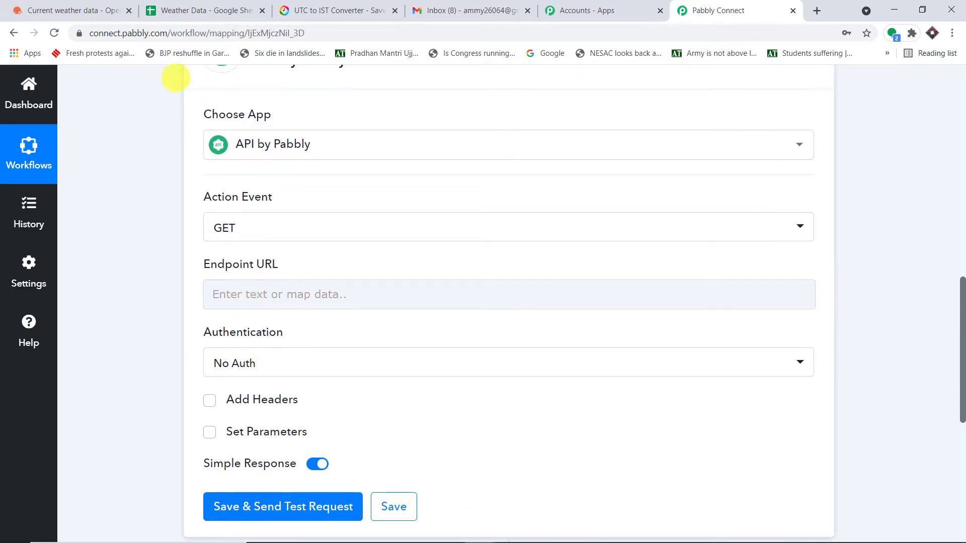
Switch to OpenWeather, browse its weather APIs and open the API doc for Current Weather Data.
click(80, 10)
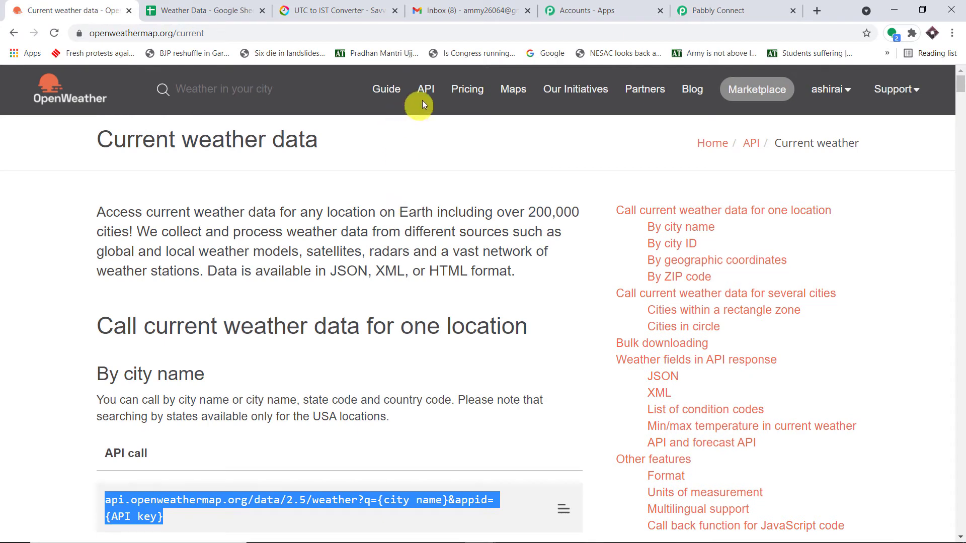
click(427, 94)
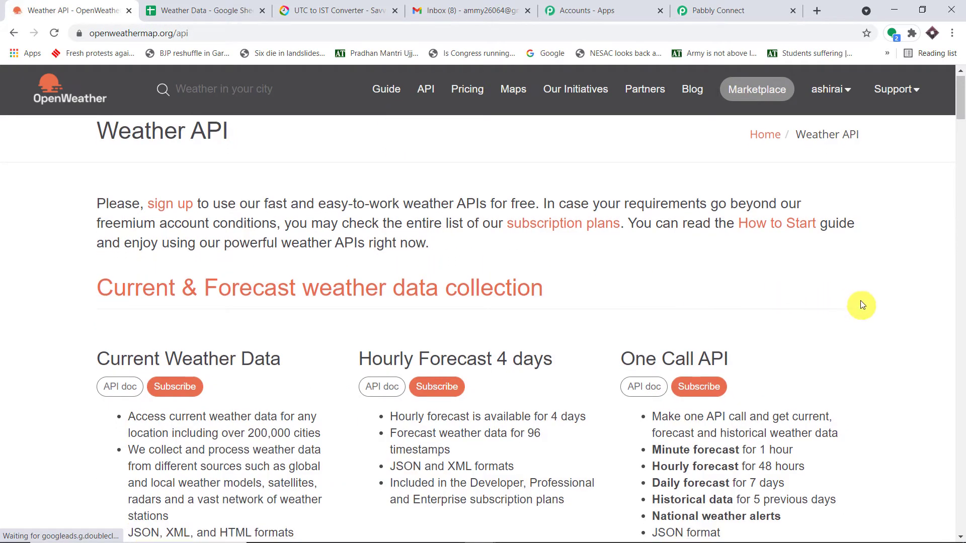
scroll(861, 302, down, 2)
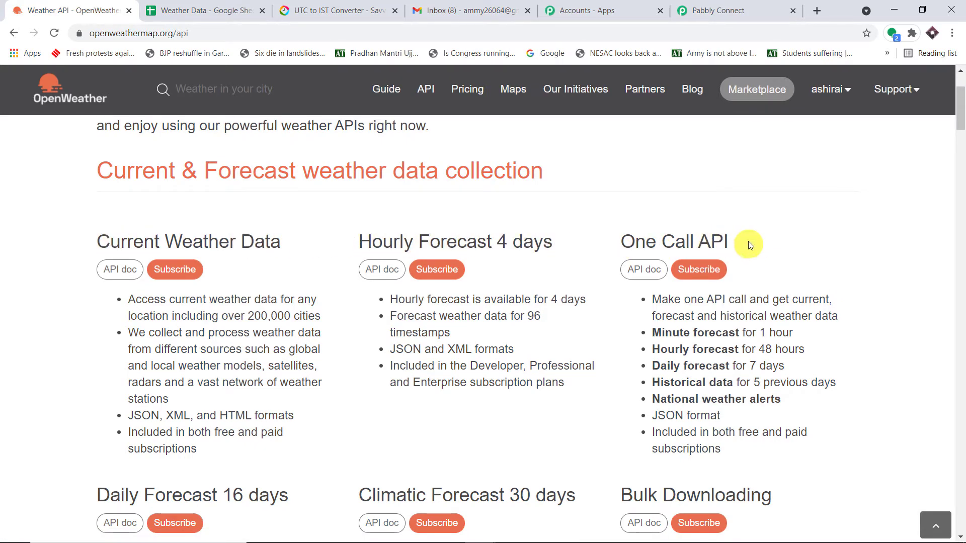
scroll(775, 245, down, 2)
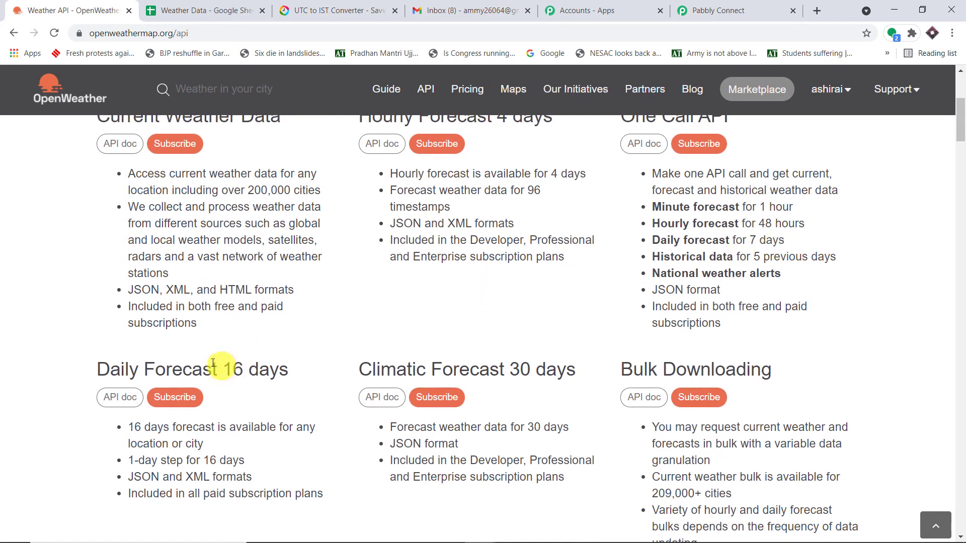
scroll(207, 362, up, 1)
scroll(207, 358, up, 1)
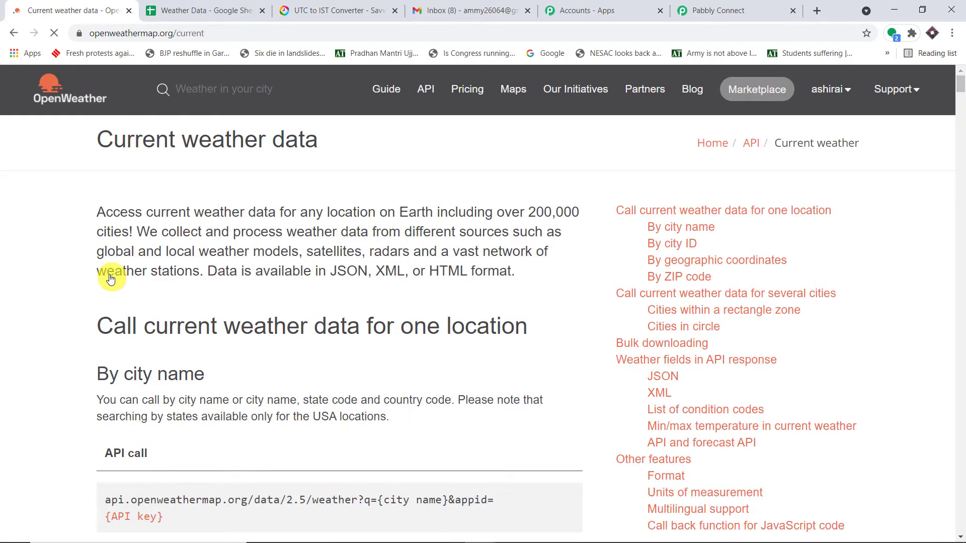
Copy the by-city-name API call with {city name} and {API key} and look over its parameters.
scroll(258, 267, down, 3)
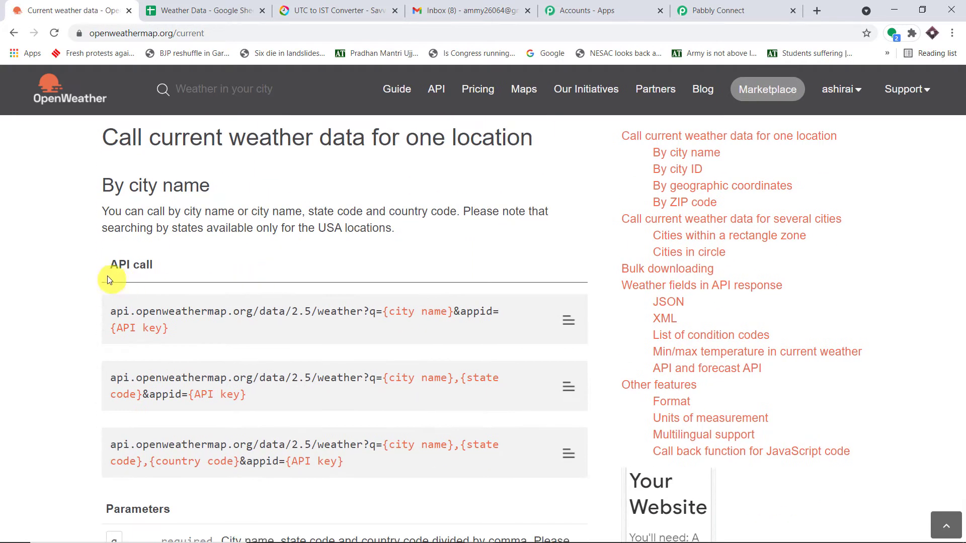
scroll(170, 273, down, 1)
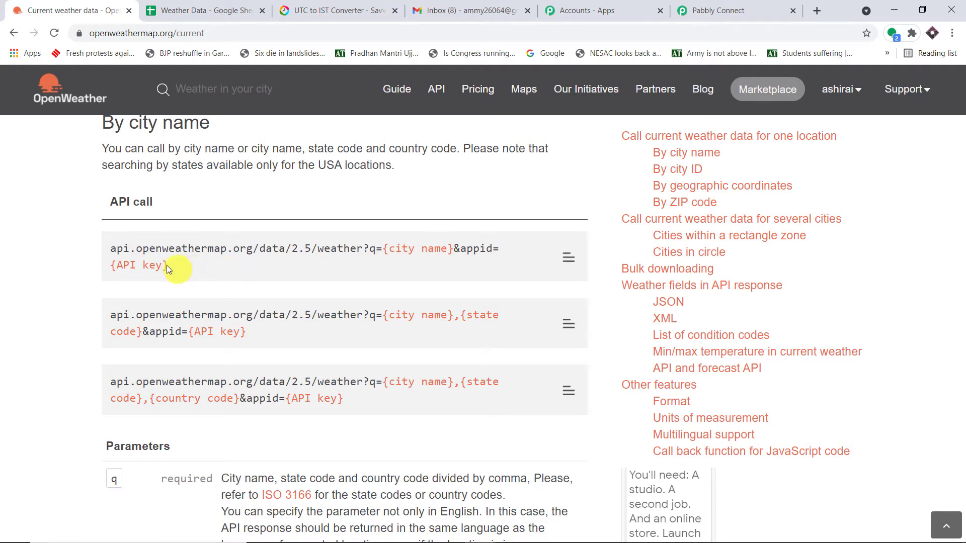
drag(167, 265, 101, 247)
right_click(141, 253)
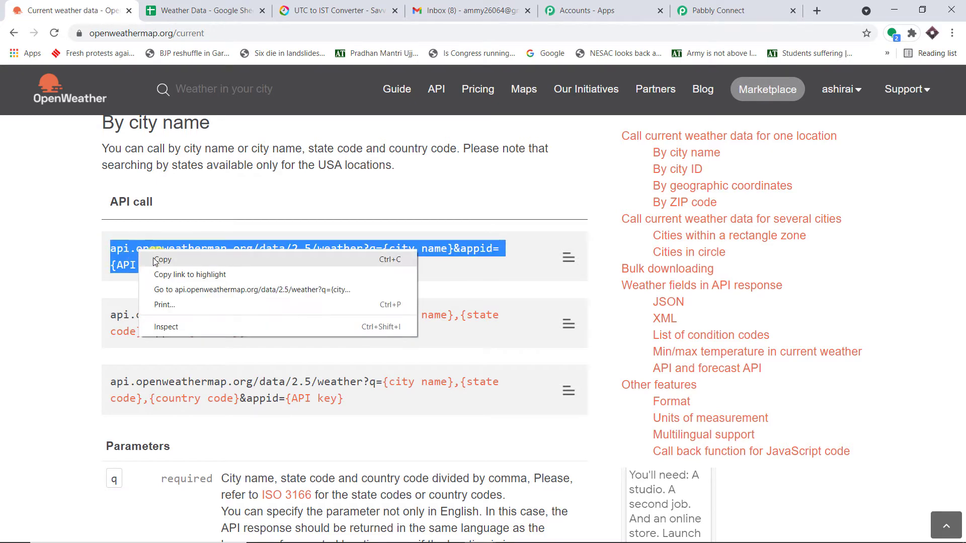
click(162, 259)
scroll(391, 268, down, 5)
scroll(395, 267, up, 4)
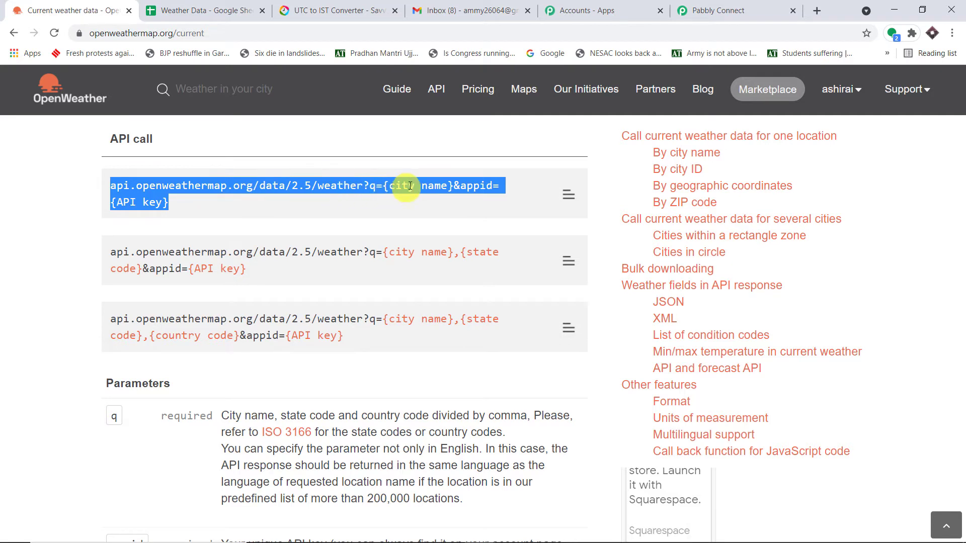
Switch to Pabbly Connect and paste the copied OpenWeather by-city-name API call as the GET request's endpoint URL.
click(710, 10)
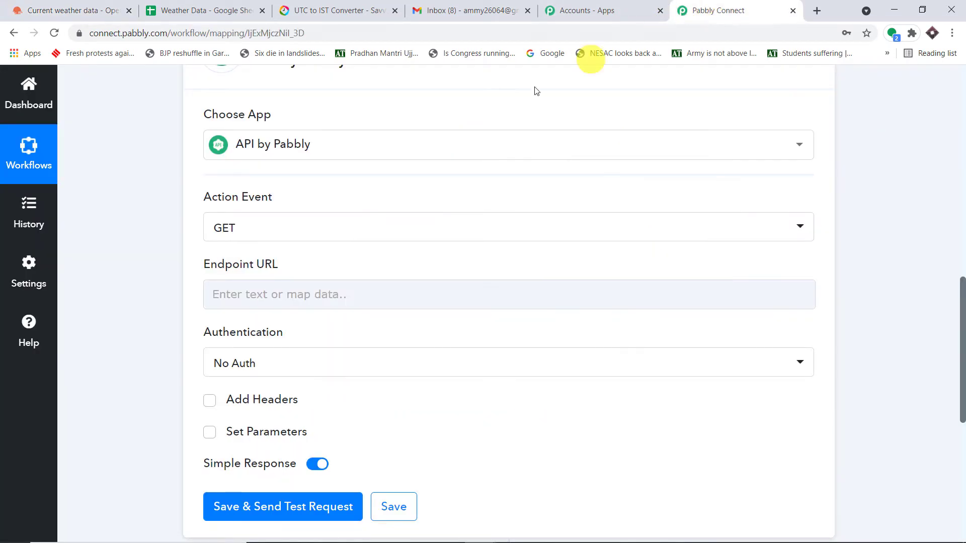
click(262, 284)
click(257, 290)
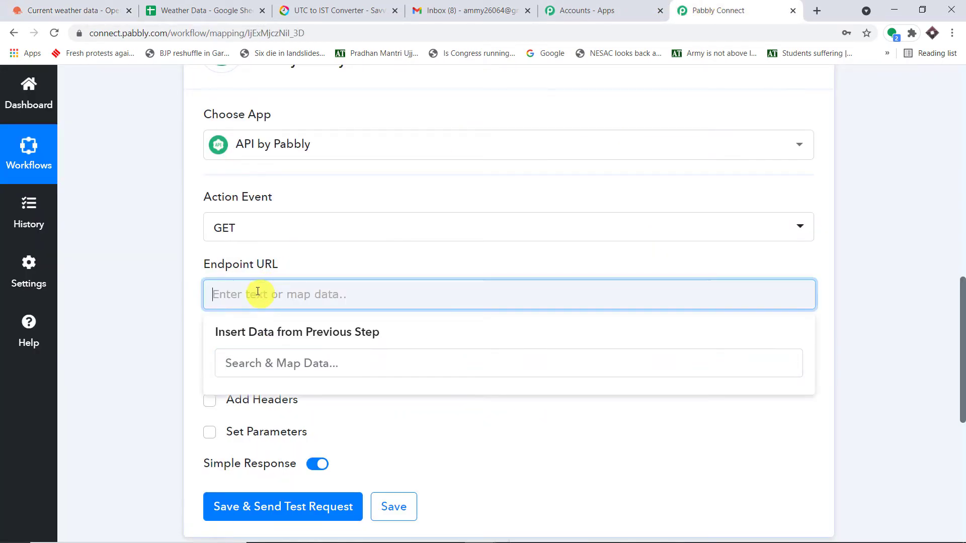
key(ctrl+v)
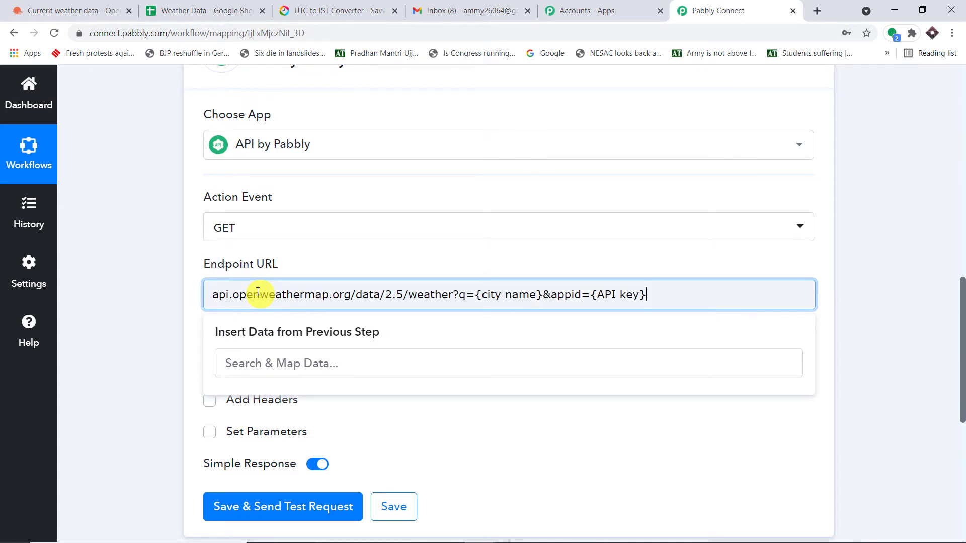
click(339, 259)
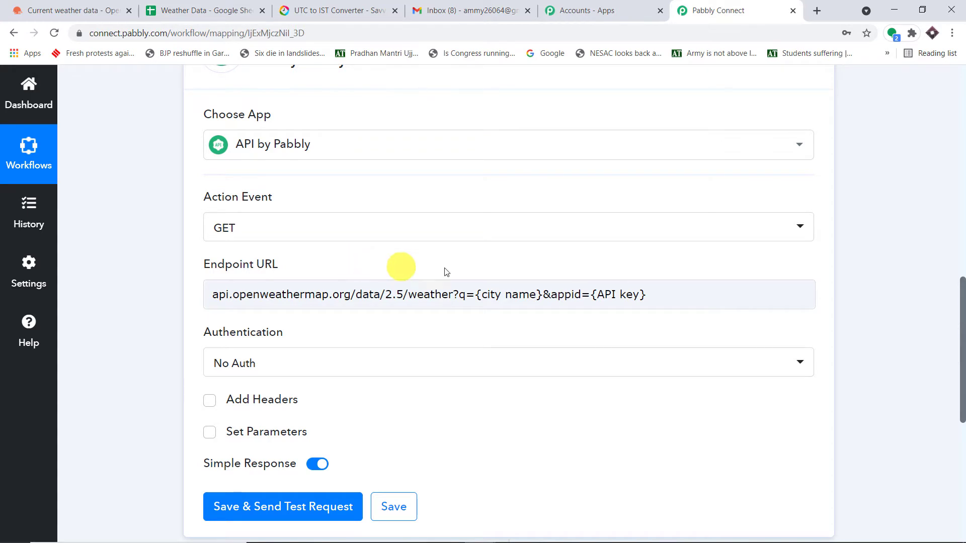
click(611, 296)
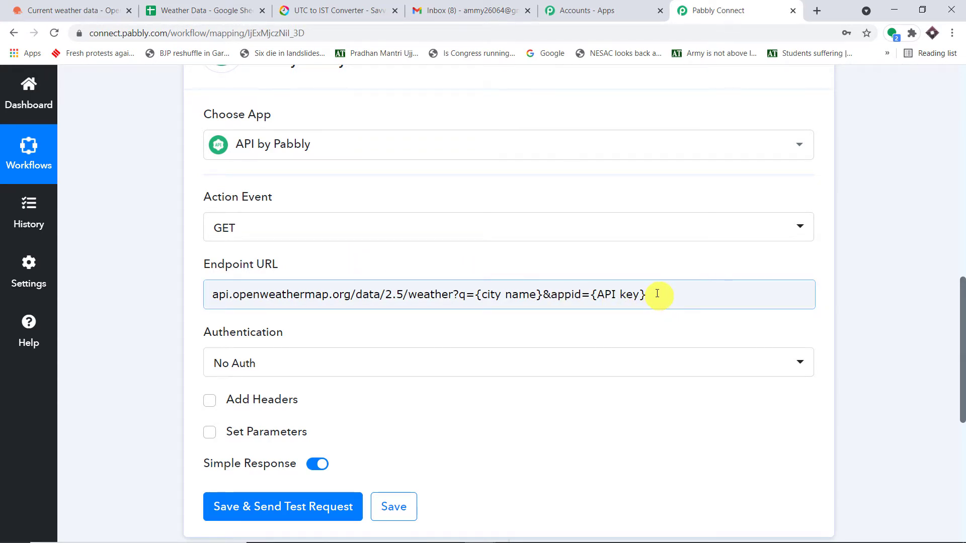
Switch to OpenWeather, open the account's API keys and copy the Default API key.
click(64, 7)
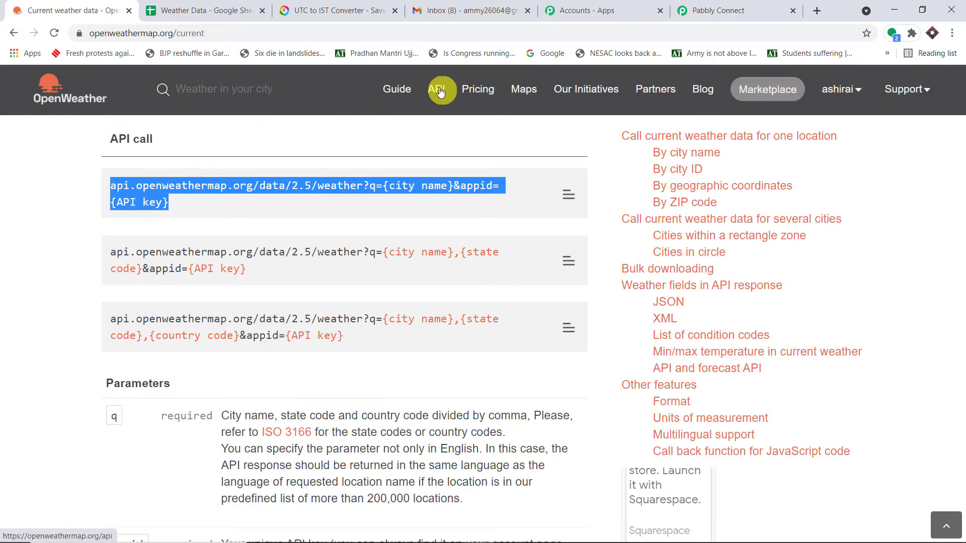
click(838, 90)
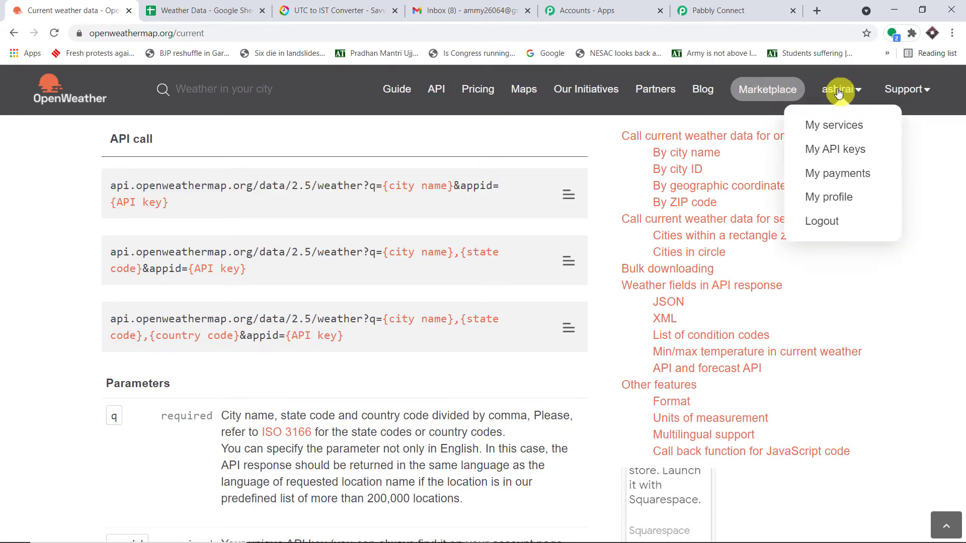
click(836, 154)
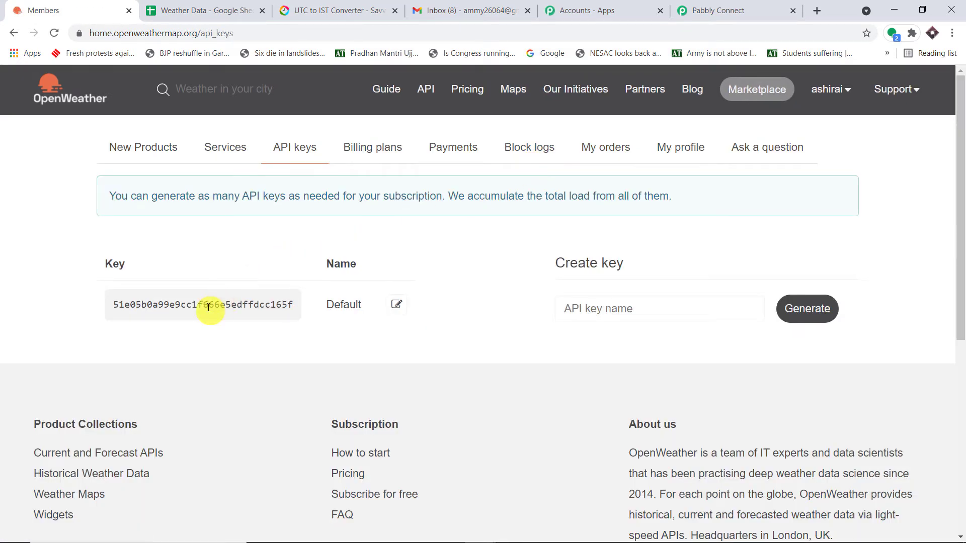
double_click(209, 307)
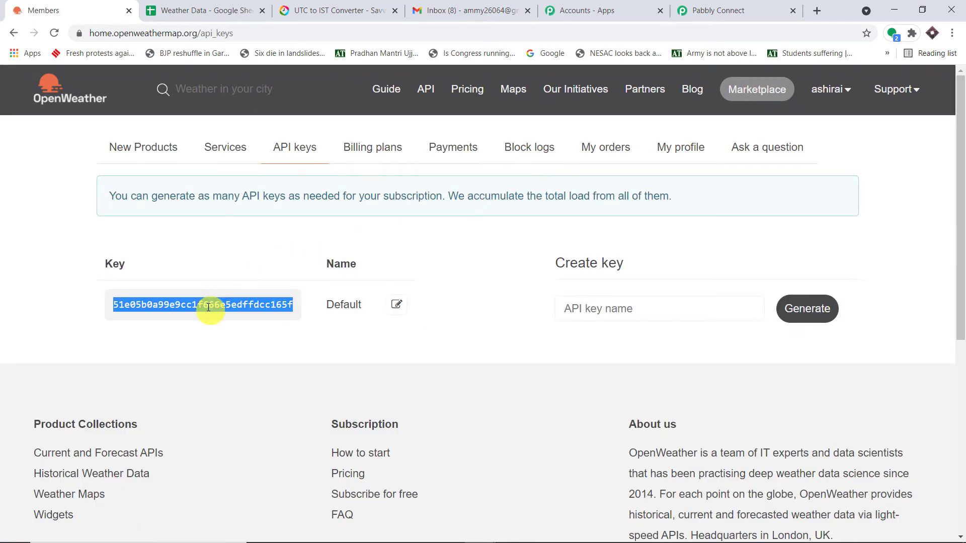
right_click(209, 308)
click(222, 315)
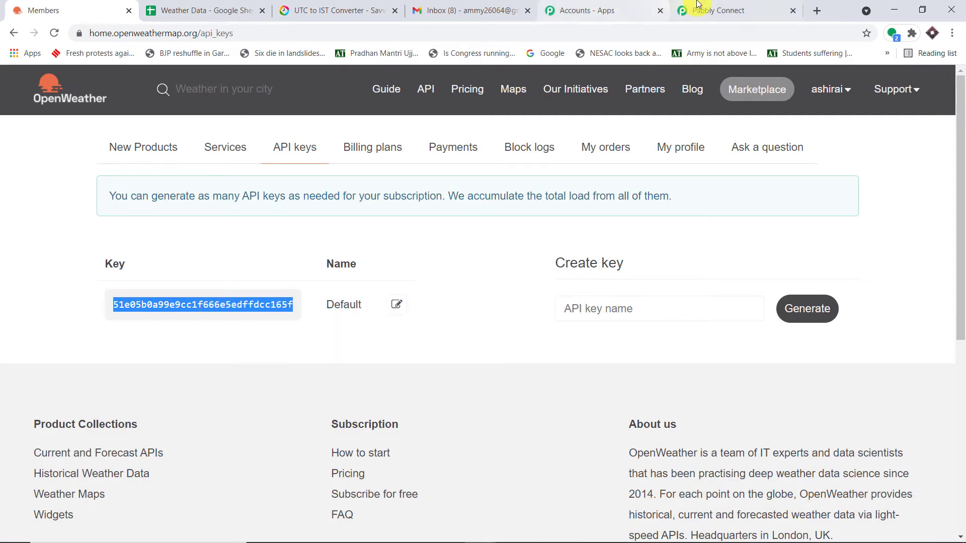
Back in Pabbly Connect, replace the {API key} placeholder in the endpoint URL with the copied API key.
click(709, 10)
click(649, 295)
drag(651, 294, 592, 289)
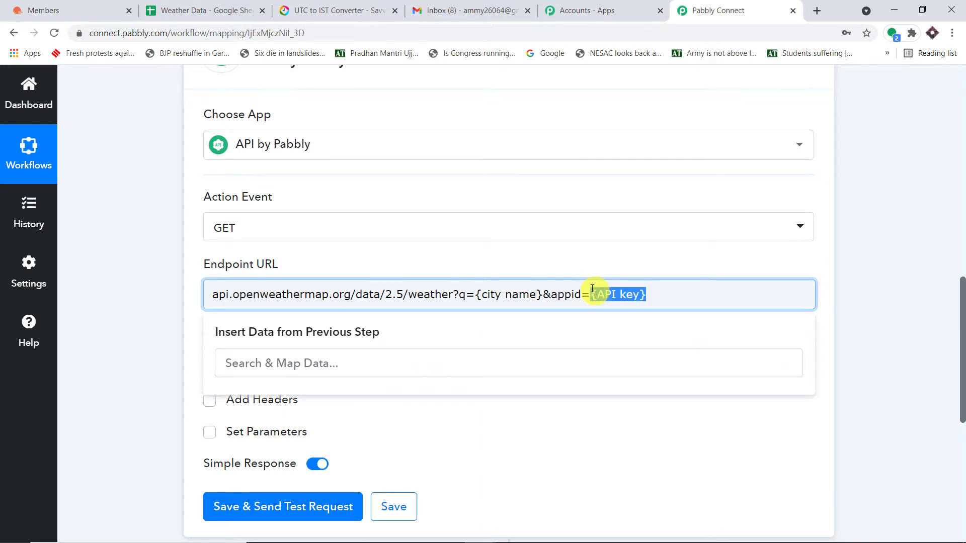
key(BackSpace)
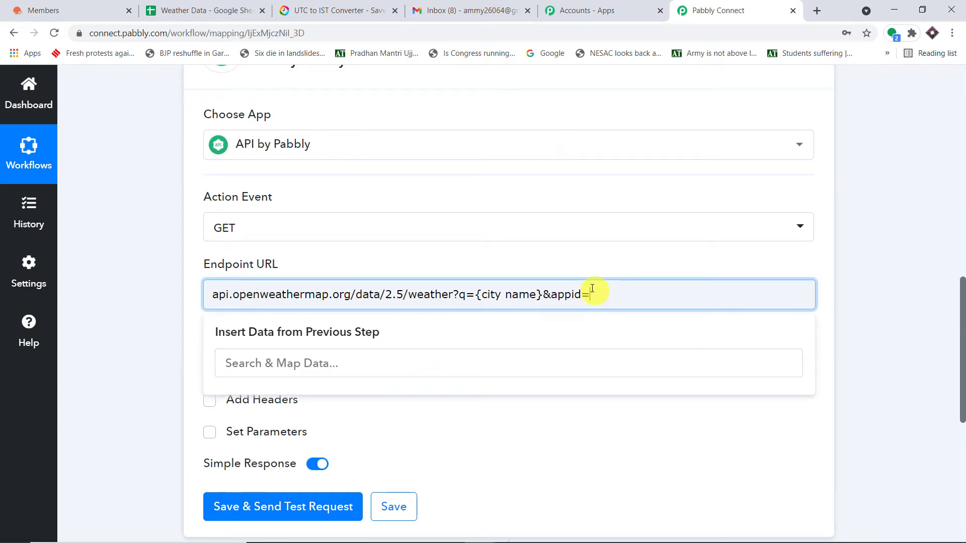
key(ctrl+v)
click(863, 234)
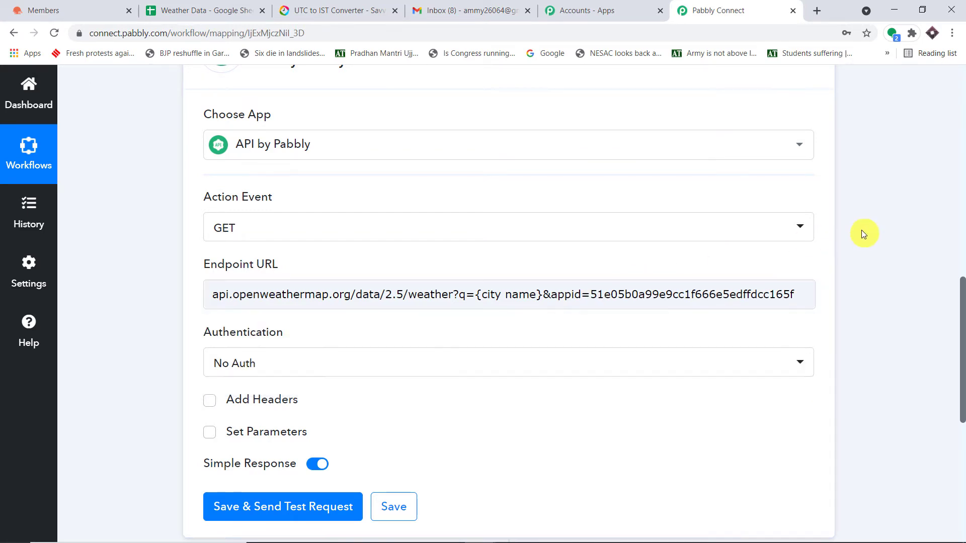
Replace the {city name} placeholder in the endpoint URL with bhopal.
click(545, 293)
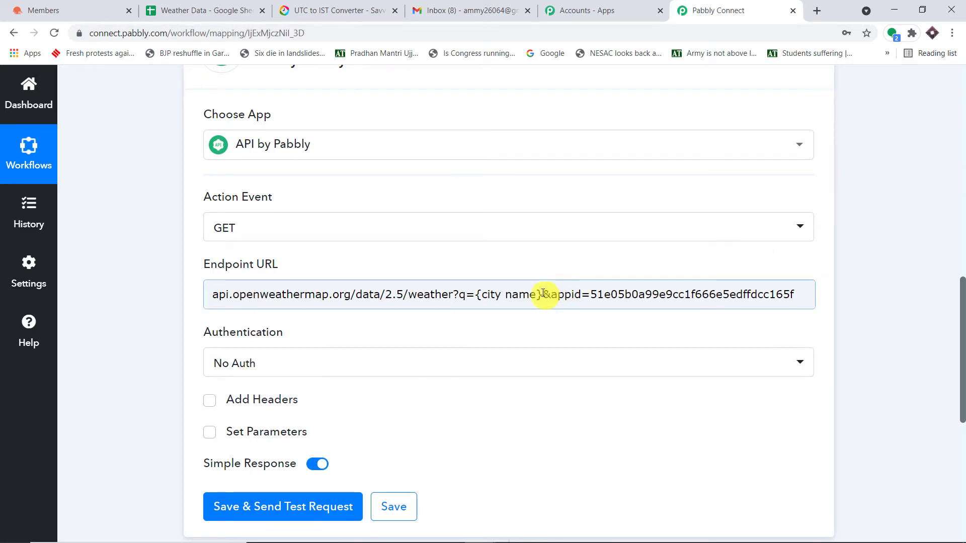
drag(543, 293, 478, 294)
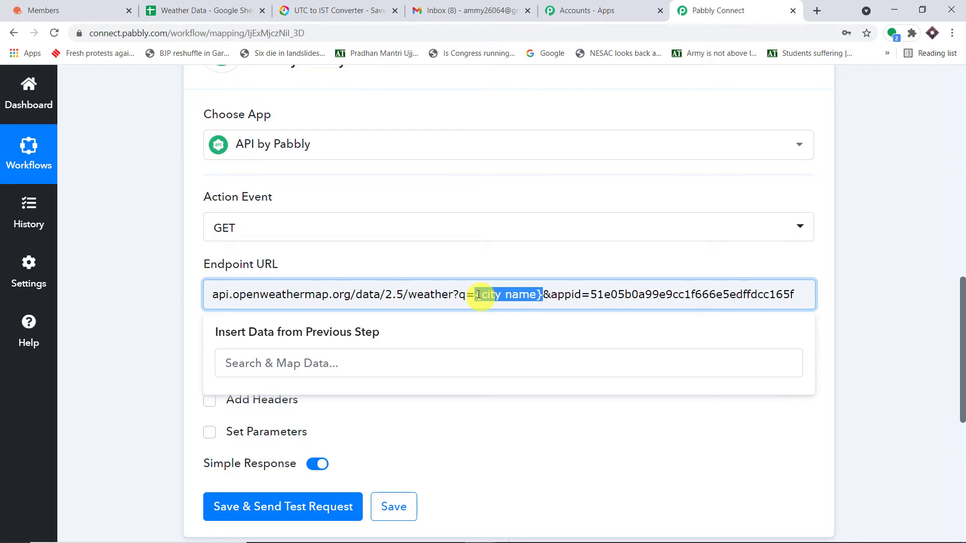
key(BackSpace)
text(Bhopal)
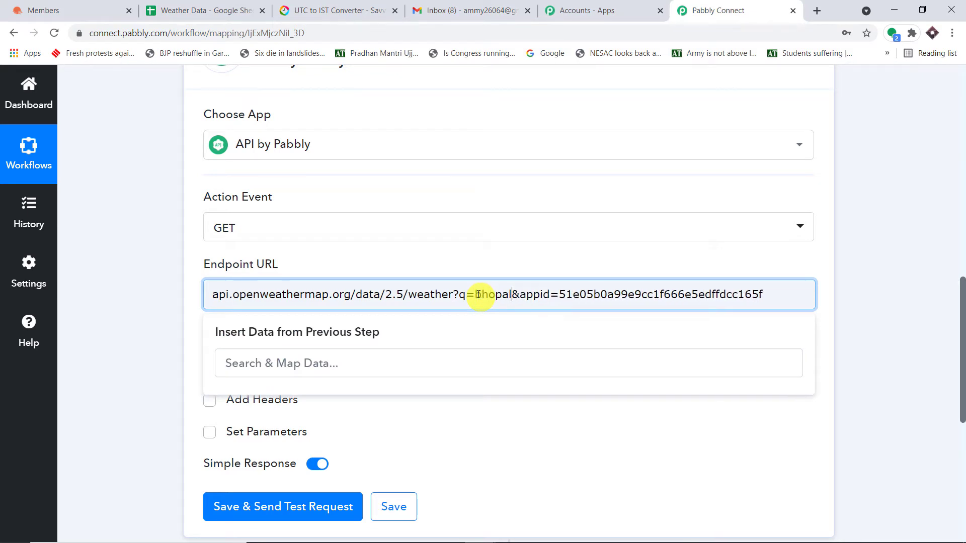
text(b)
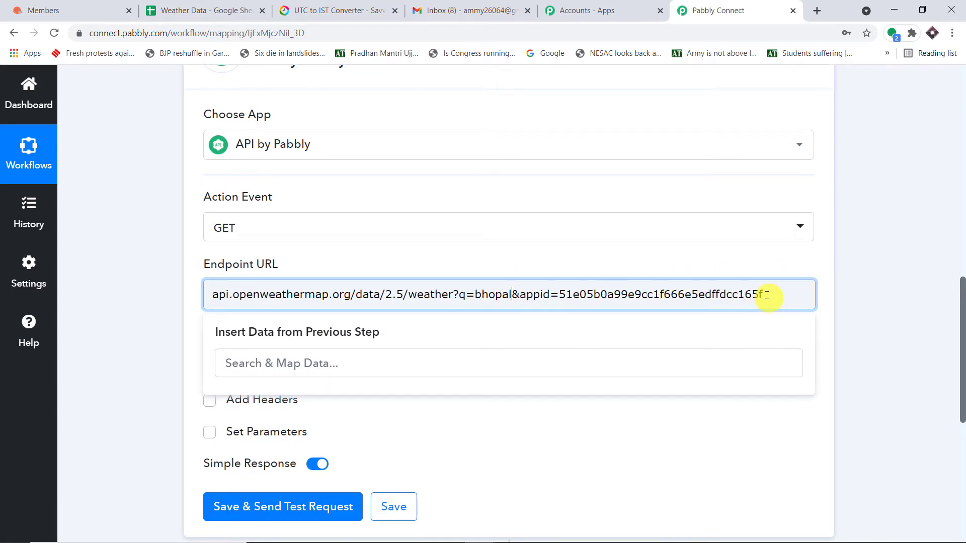
click(855, 239)
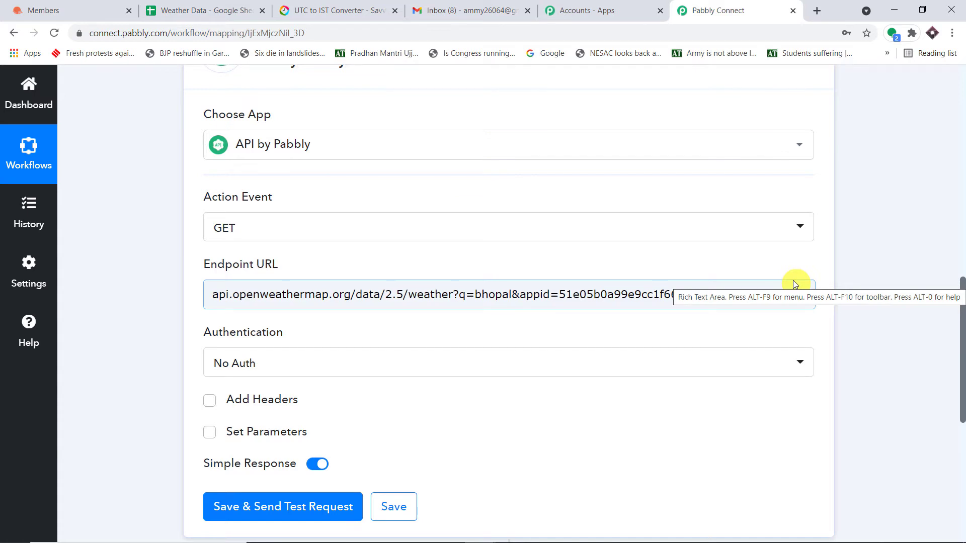
Append &units=metric to the end of the endpoint URL.
click(785, 293)
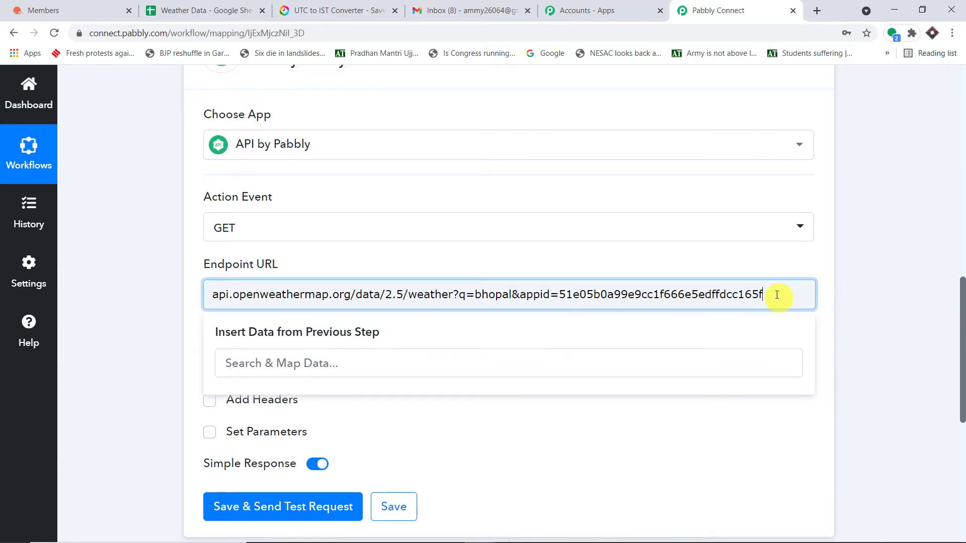
key(ctrl+v)
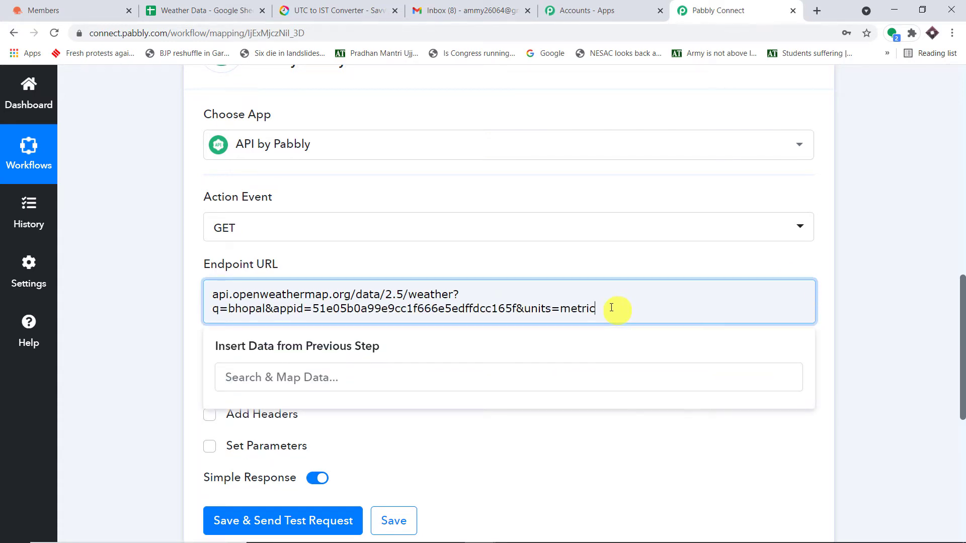
drag(604, 308, 525, 305)
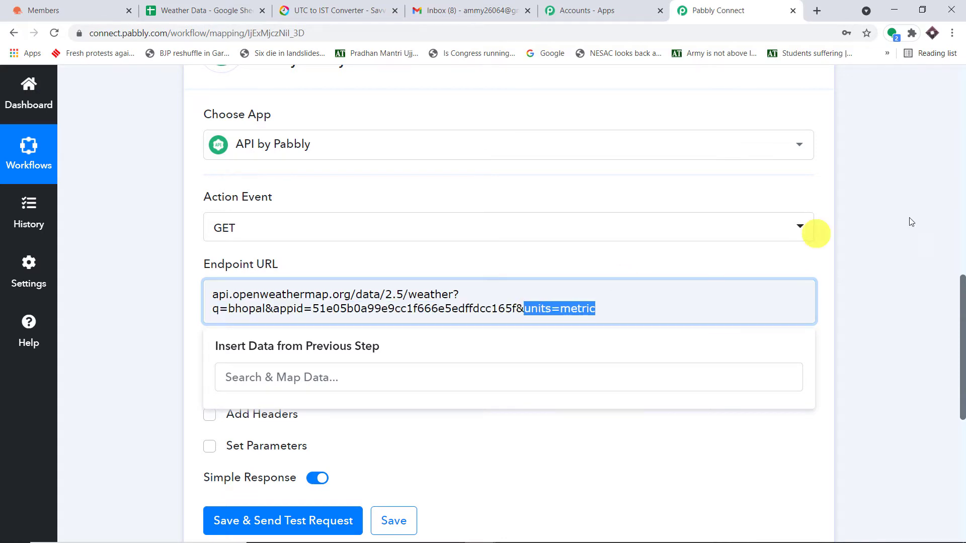
click(927, 220)
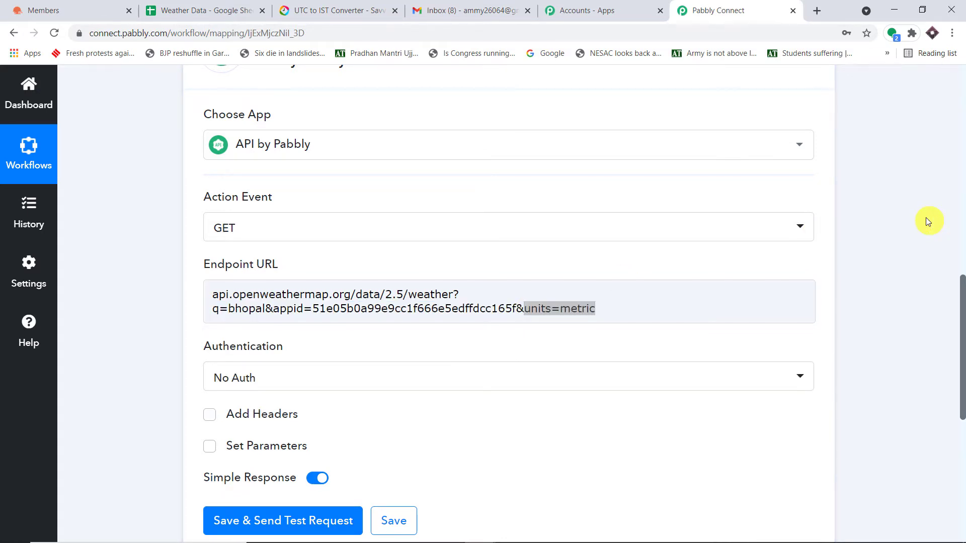
Switch to OpenWeather, reopen the Current Weather Data API doc and examine the optional mode, units and lang parameters.
click(47, 9)
scroll(513, 347, down, 2)
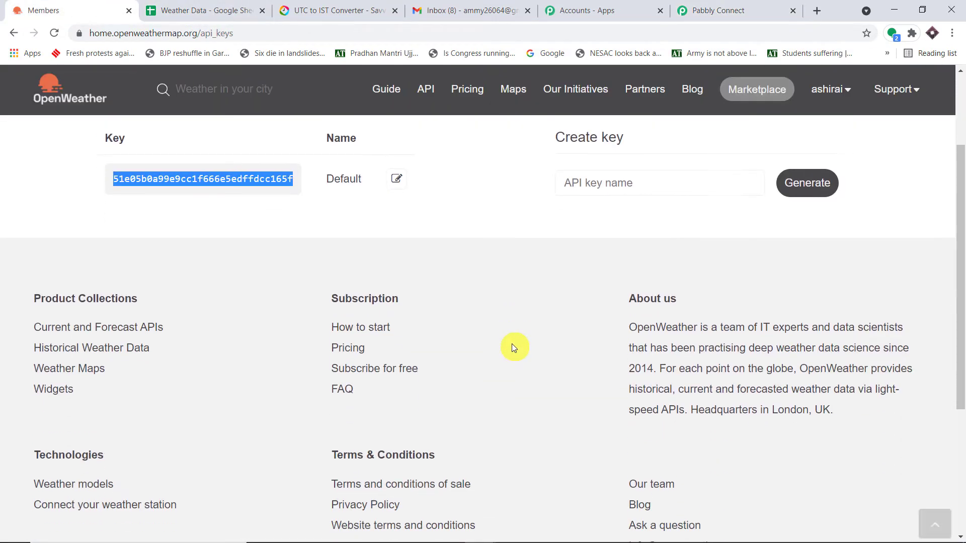
scroll(512, 346, up, 2)
click(427, 89)
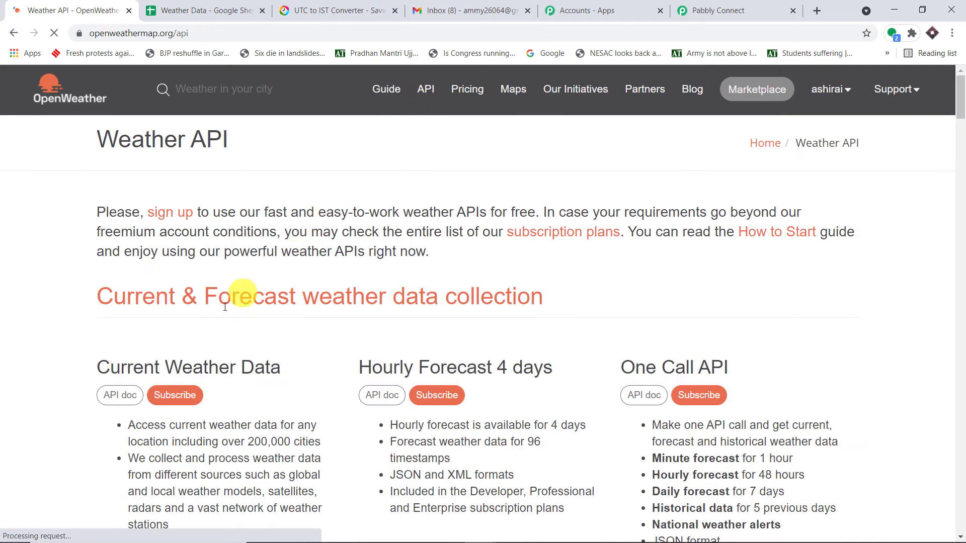
scroll(114, 301, down, 2)
click(113, 269)
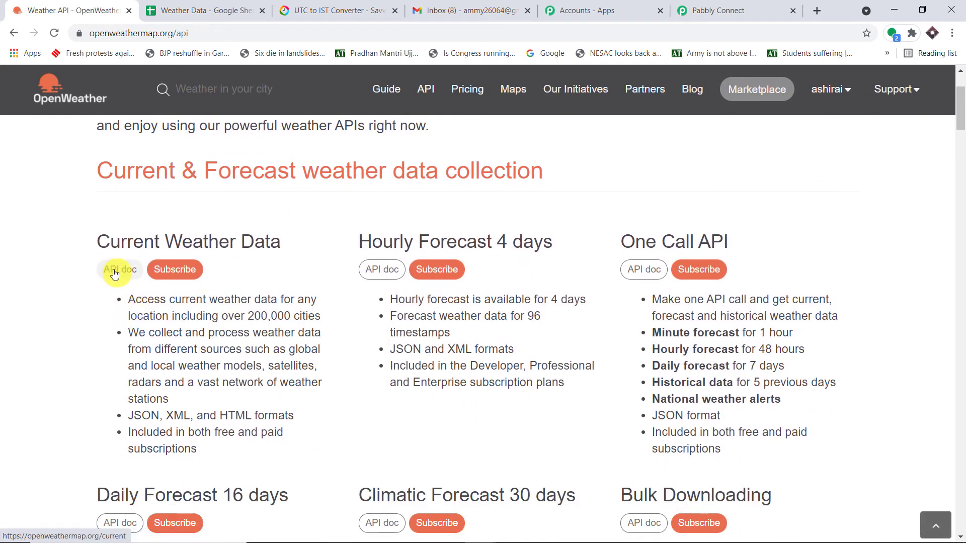
scroll(567, 228, down, 15)
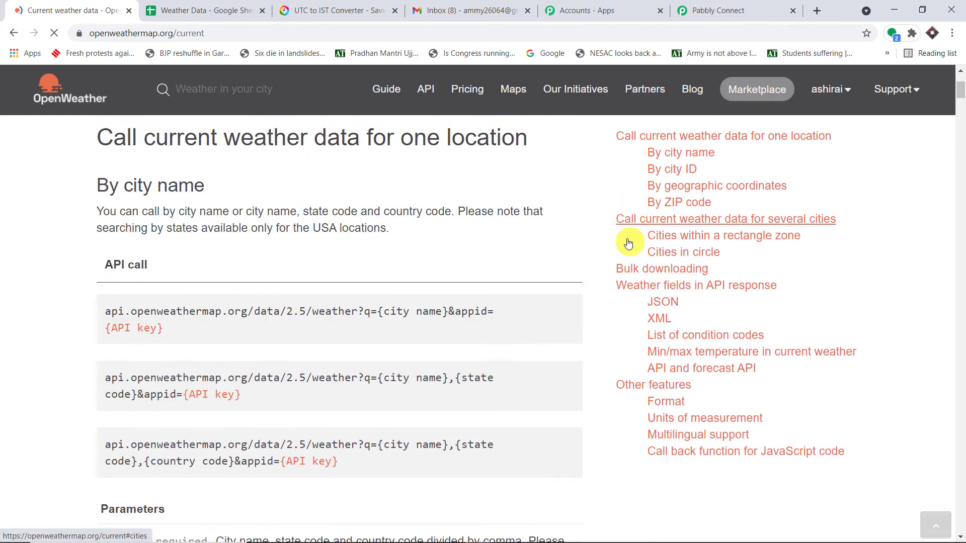
scroll(536, 235, up, 1)
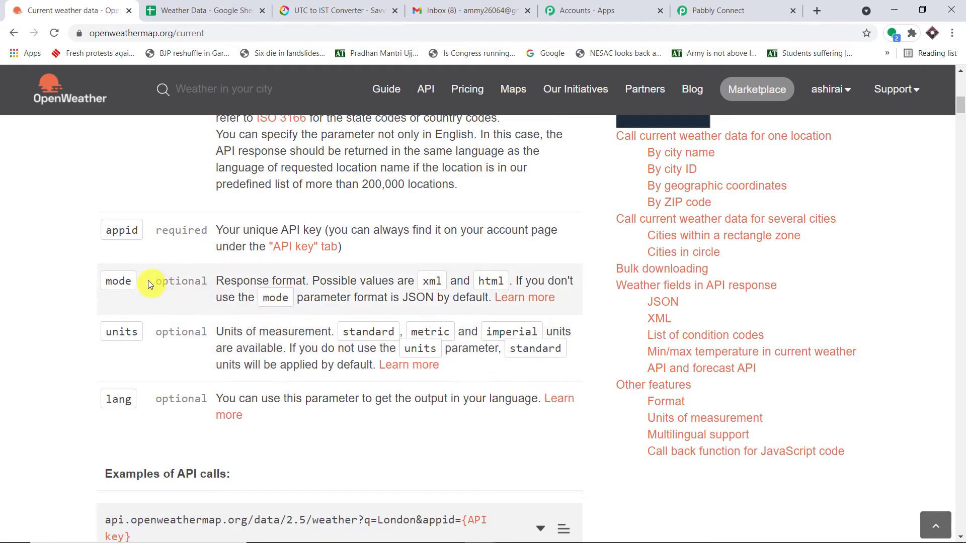
scroll(176, 296, up, 1)
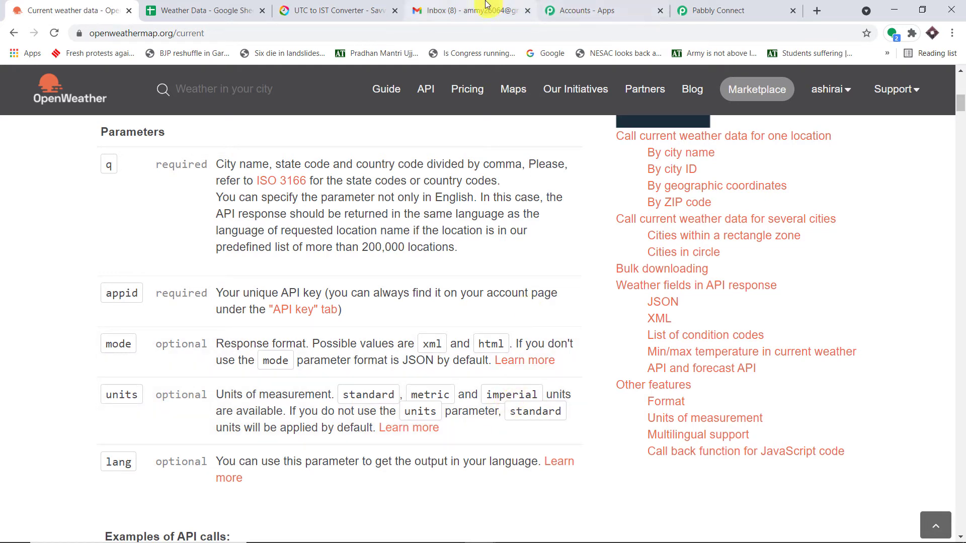
click(751, 6)
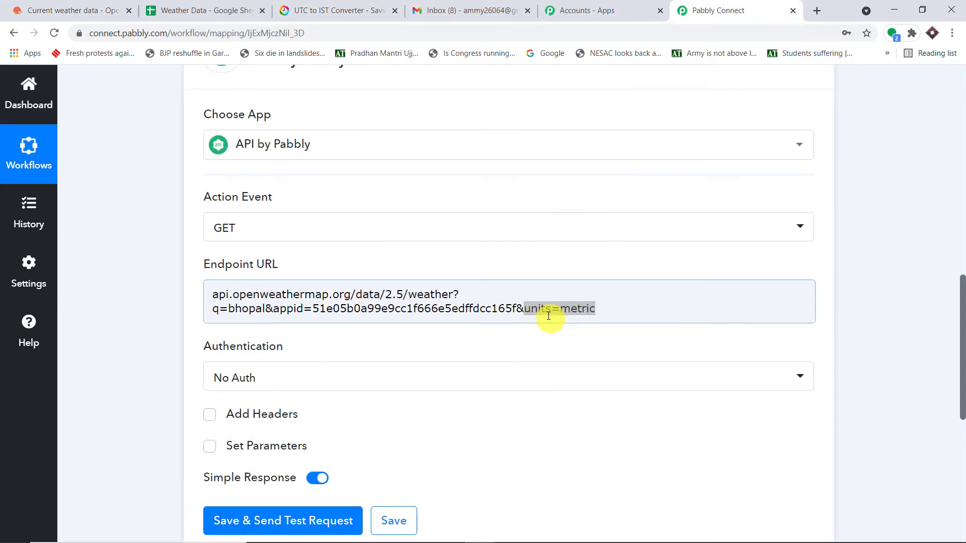
click(693, 307)
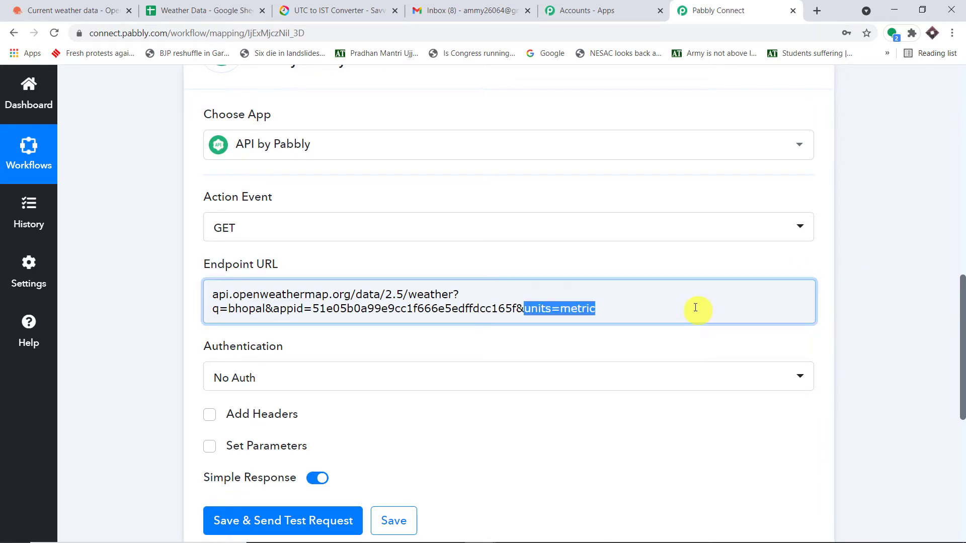
click(212, 295)
text(https)
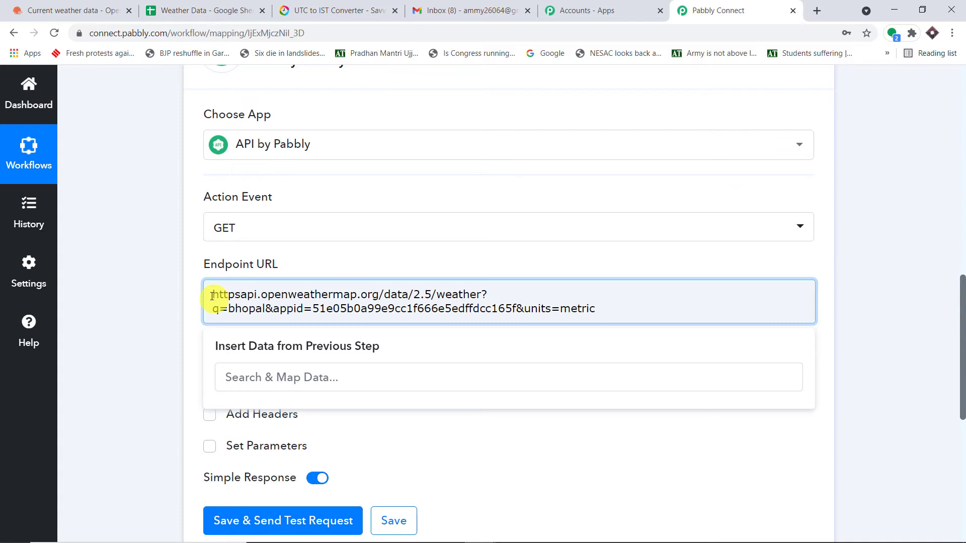
text(;//)
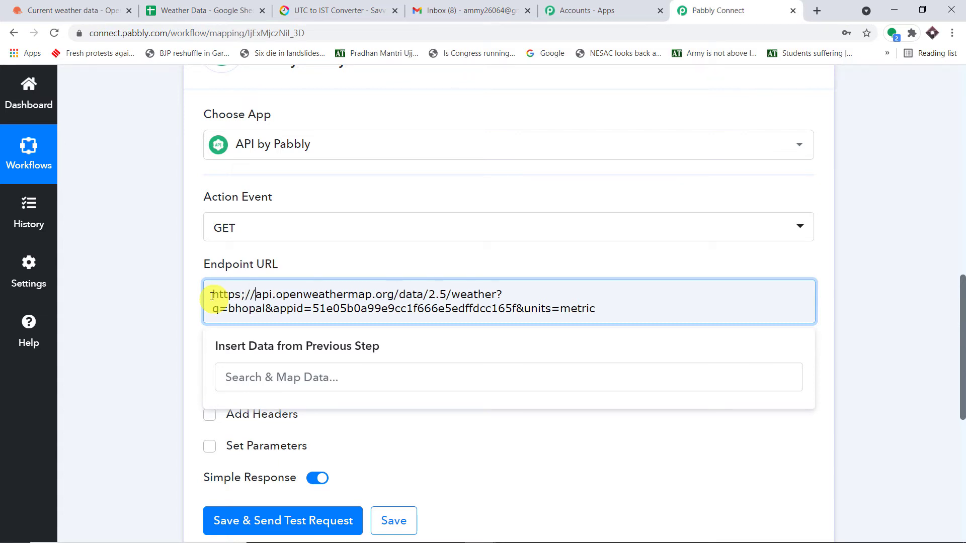
key(BackSpace)
key(BackSpace)
key(BackSpace)
key(BackSpace)
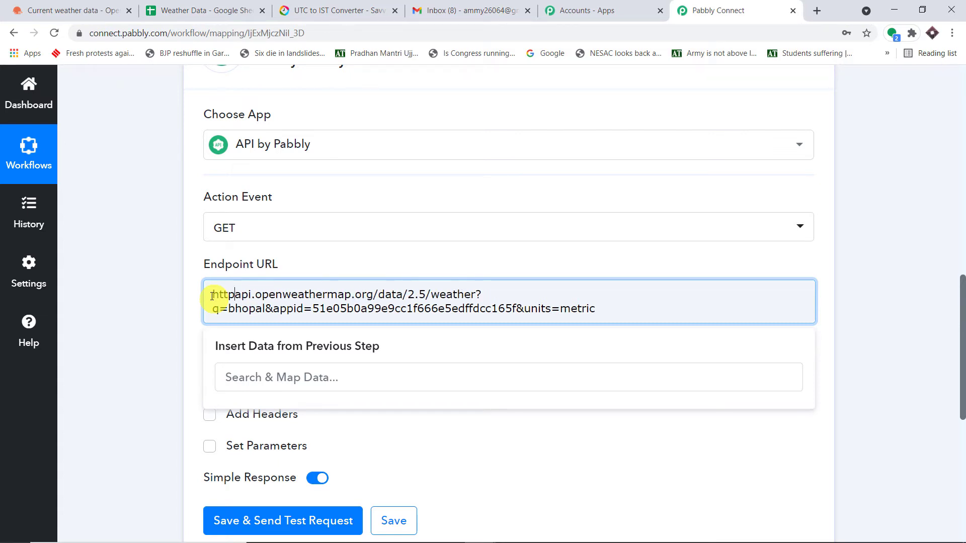
text(s://)
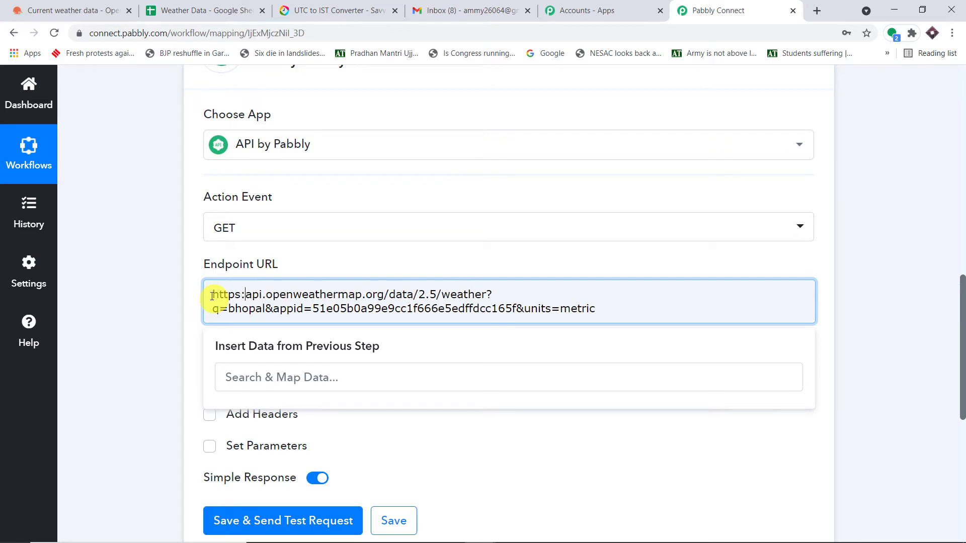
click(875, 239)
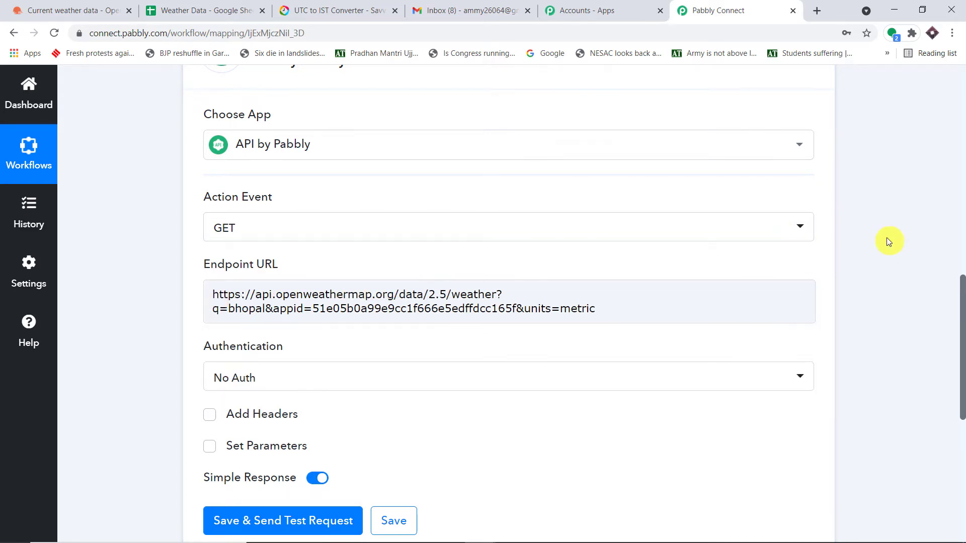
Save the GET API action and send its test request.
scroll(862, 248, down, 3)
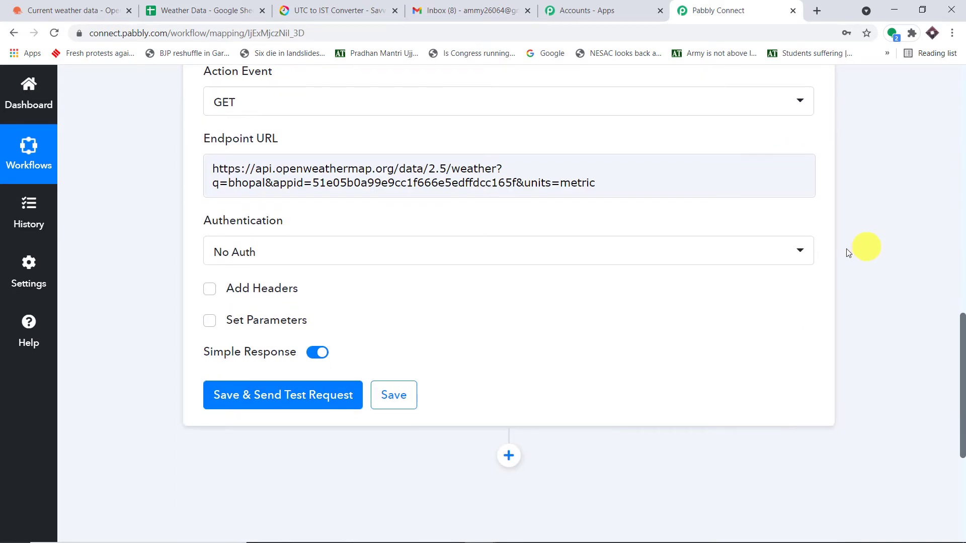
click(311, 403)
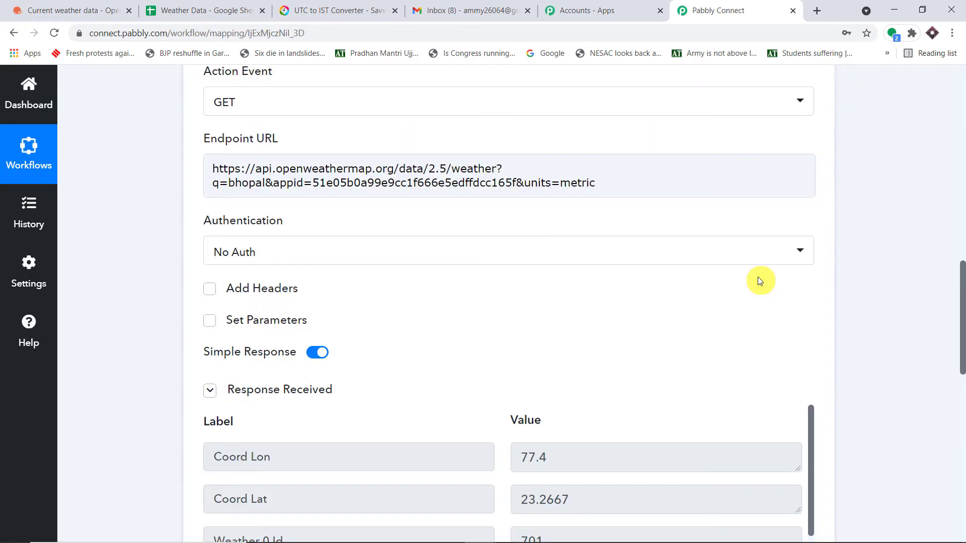
Examine the coordinates, weather condition and current, minimum and maximum temperature values in the received API response.
scroll(759, 280, down, 4)
scroll(768, 286, down, 1)
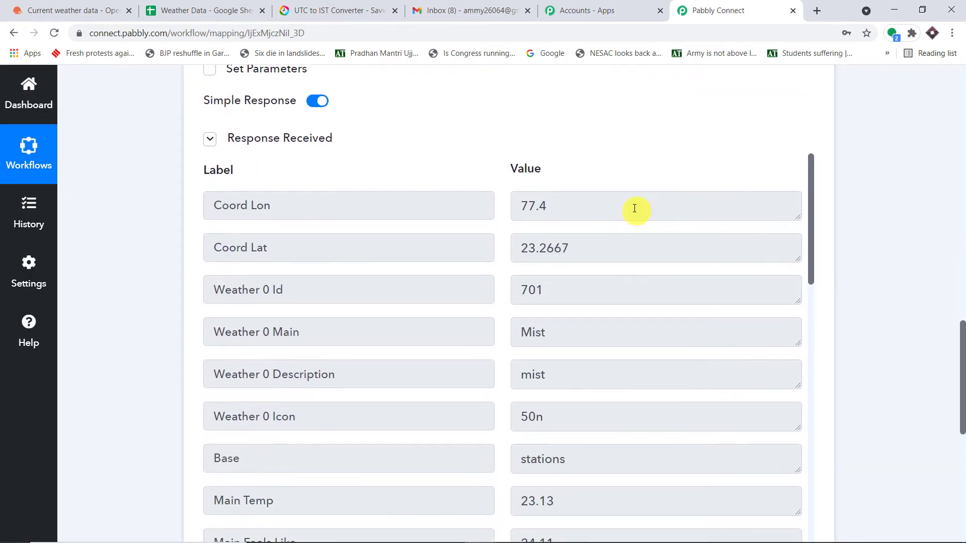
drag(632, 207, 455, 192)
drag(631, 255, 367, 269)
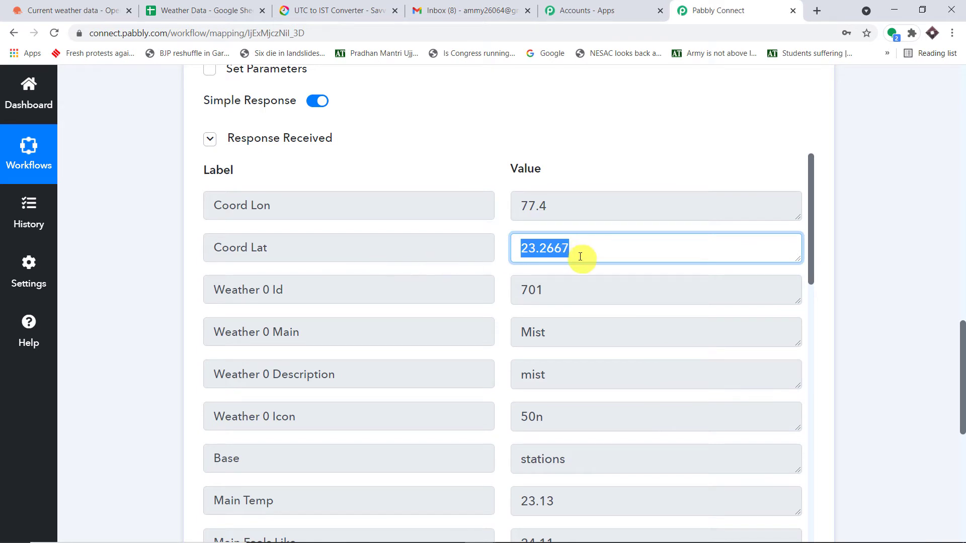
scroll(581, 256, down, 1)
drag(589, 267, 499, 265)
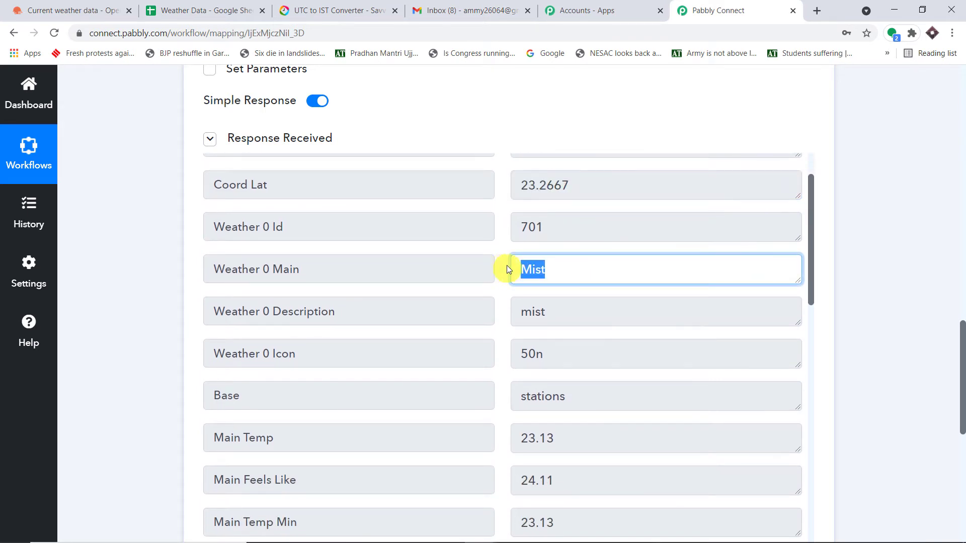
scroll(559, 266, down, 1)
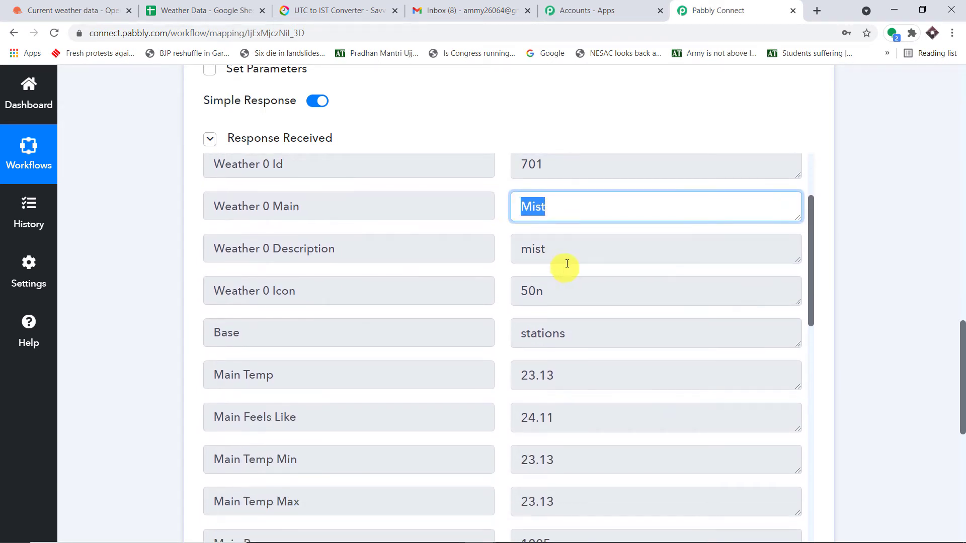
scroll(579, 255, down, 1)
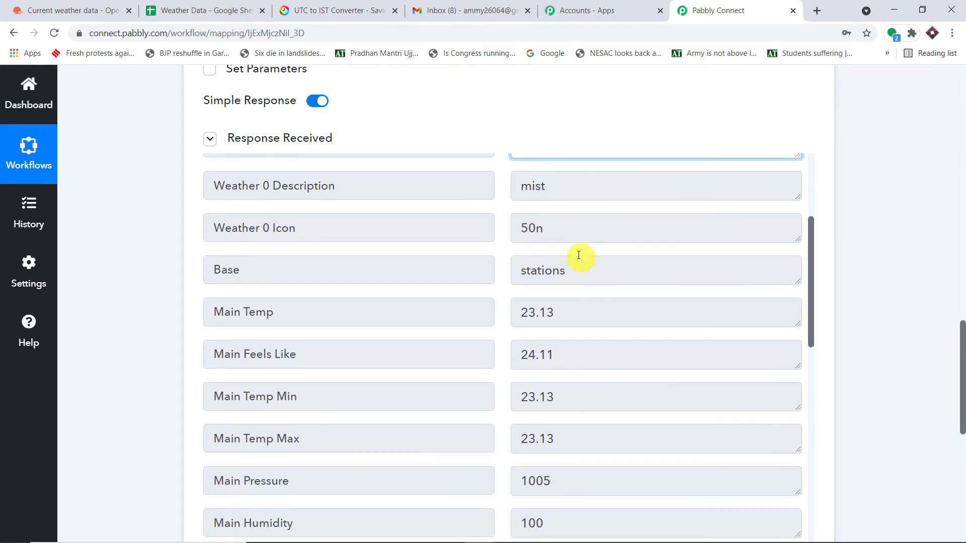
scroll(567, 267, down, 1)
drag(577, 252, 458, 236)
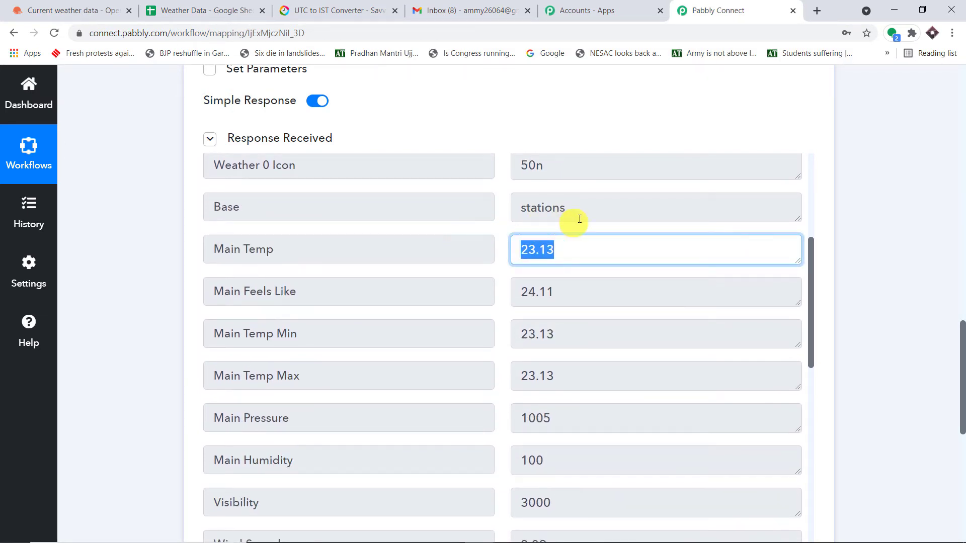
scroll(575, 256, down, 1)
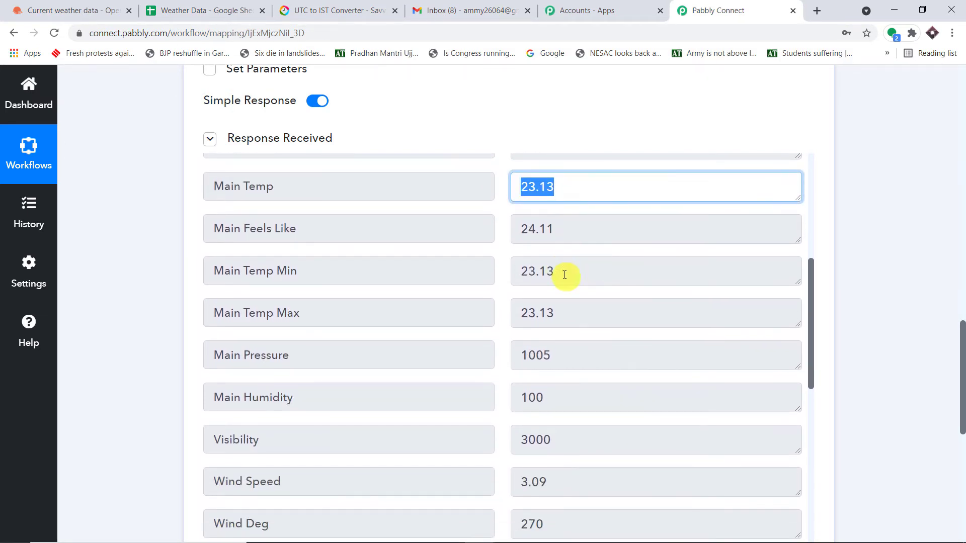
drag(565, 272, 411, 269)
drag(626, 302, 457, 305)
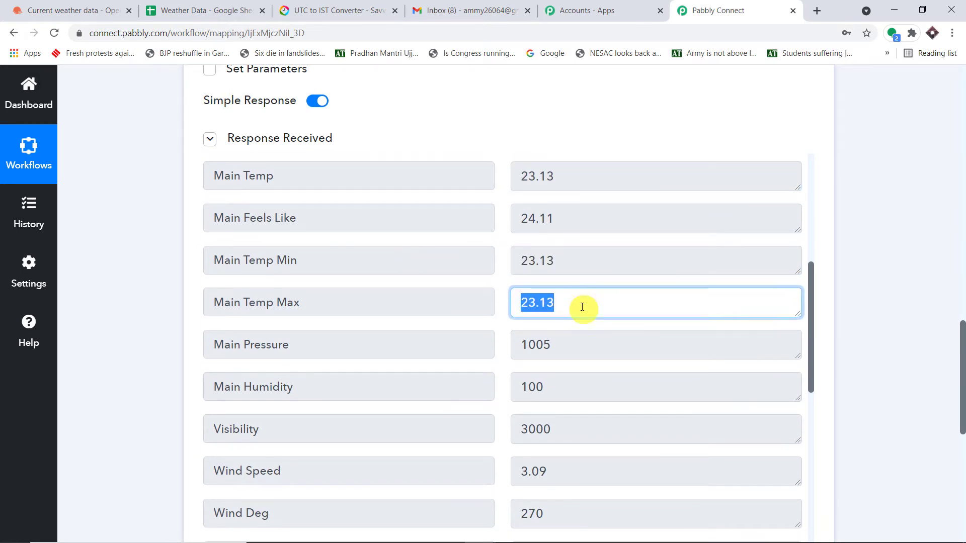
Examine the pressure, humidity, visibility, wind speed, wind degree and Dt values in the API response.
scroll(584, 301, down, 1)
drag(584, 293, 402, 297)
scroll(604, 317, down, 1)
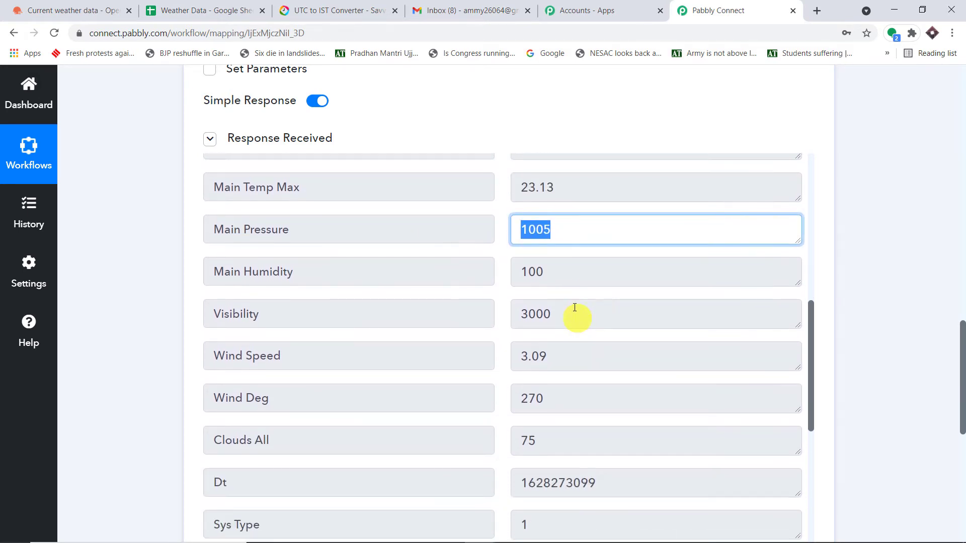
drag(574, 274, 431, 271)
drag(561, 313, 491, 317)
scroll(565, 319, down, 1)
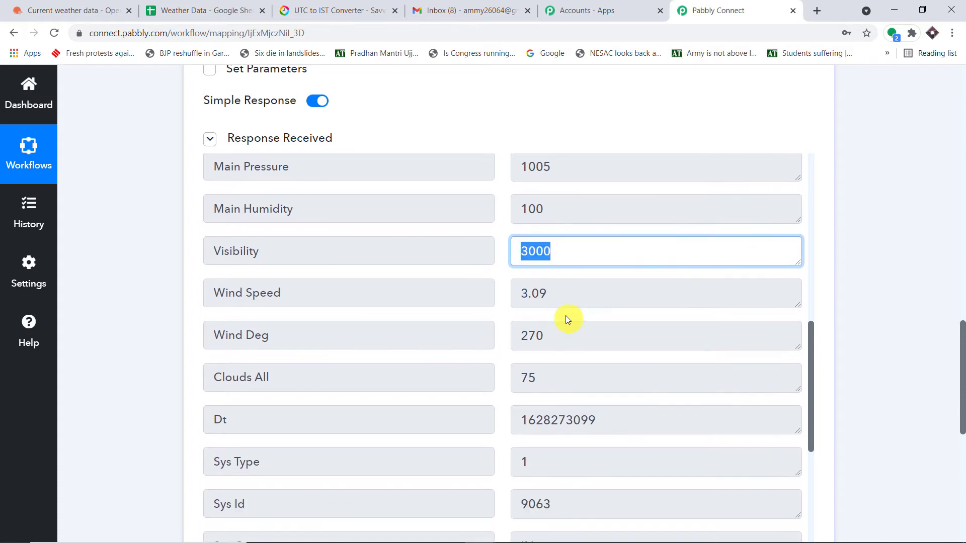
drag(565, 301, 382, 303)
drag(573, 330, 538, 330)
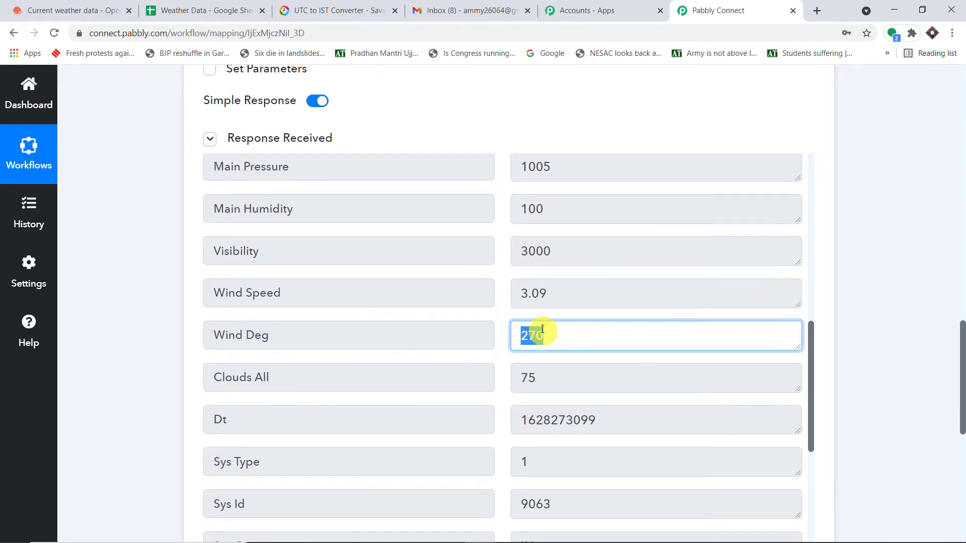
scroll(550, 330, down, 1)
drag(614, 348, 351, 360)
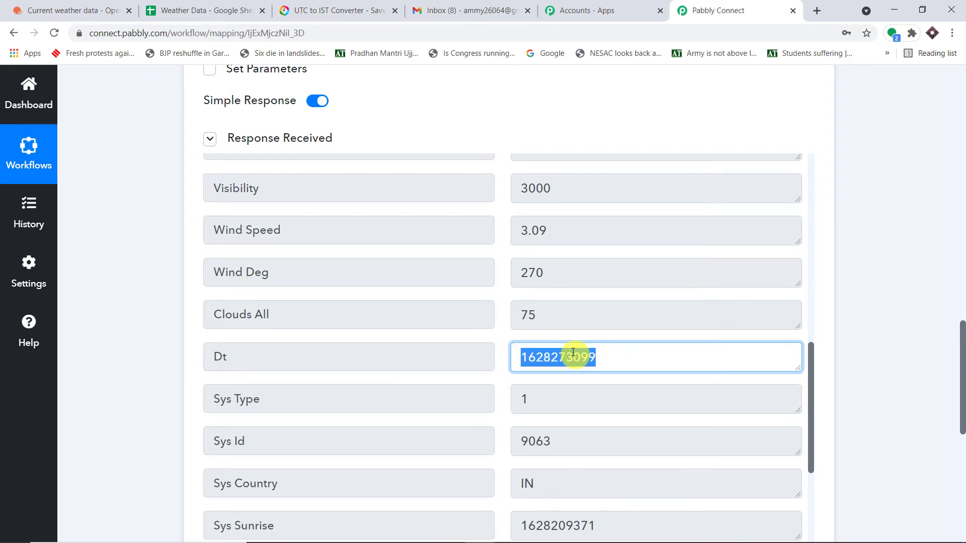
Add a new action step after the API request, find its app with the search term date and choose Date/Time Formatter.
scroll(572, 352, down, 10)
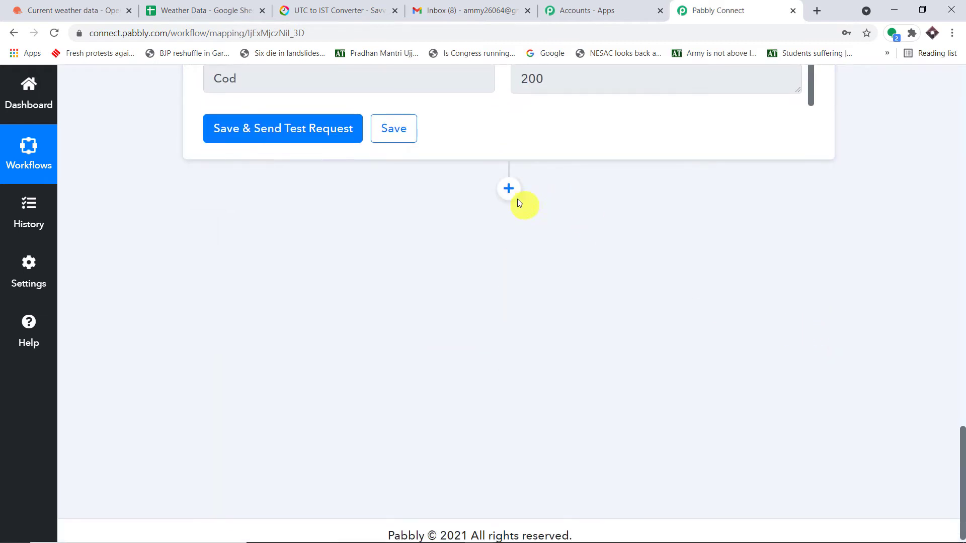
click(508, 189)
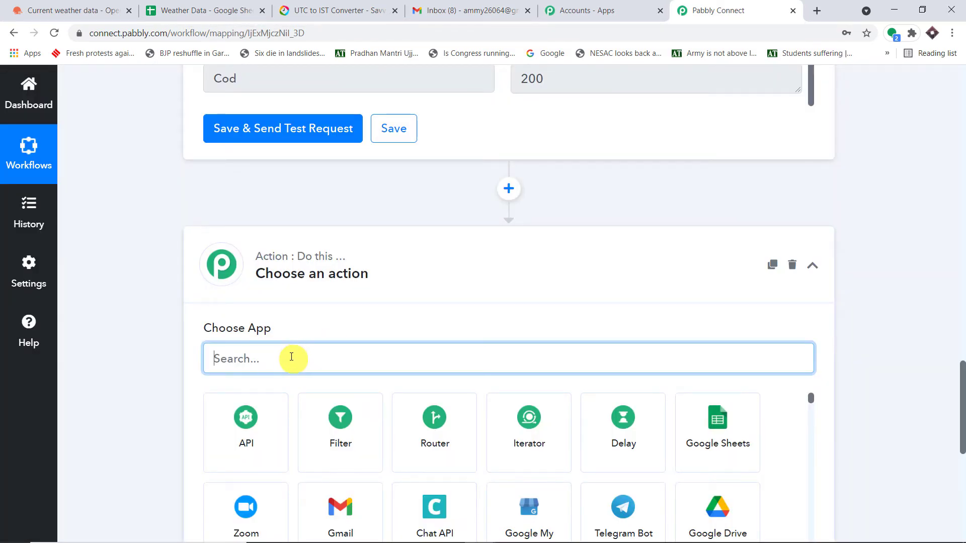
text(date)
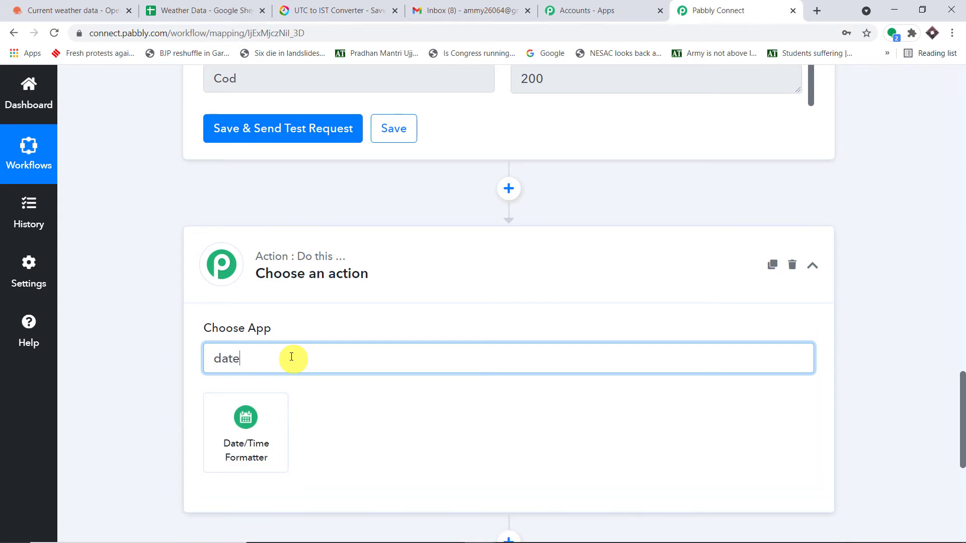
click(237, 422)
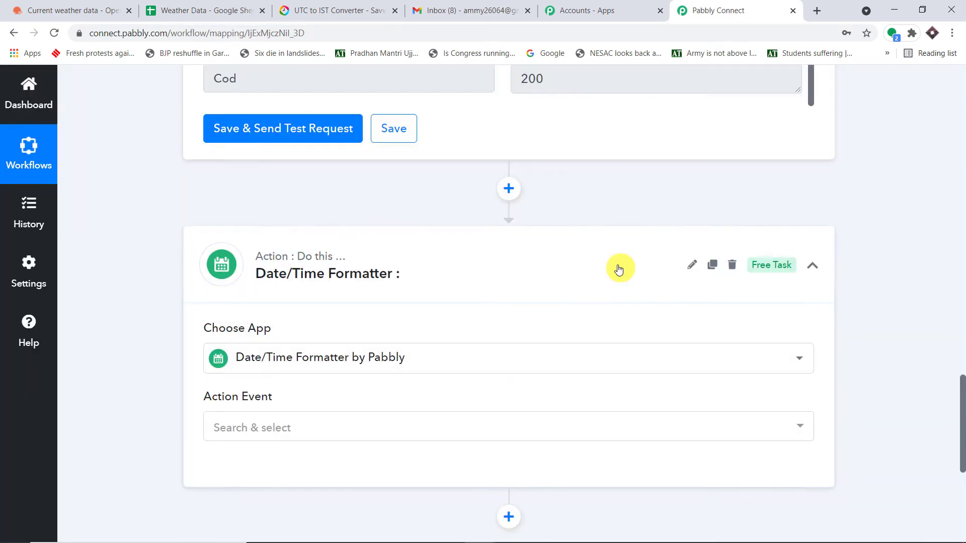
Set the Date/Time Formatter's action event to Format Date with Time Zone and connect it.
scroll(619, 268, down, 4)
click(327, 237)
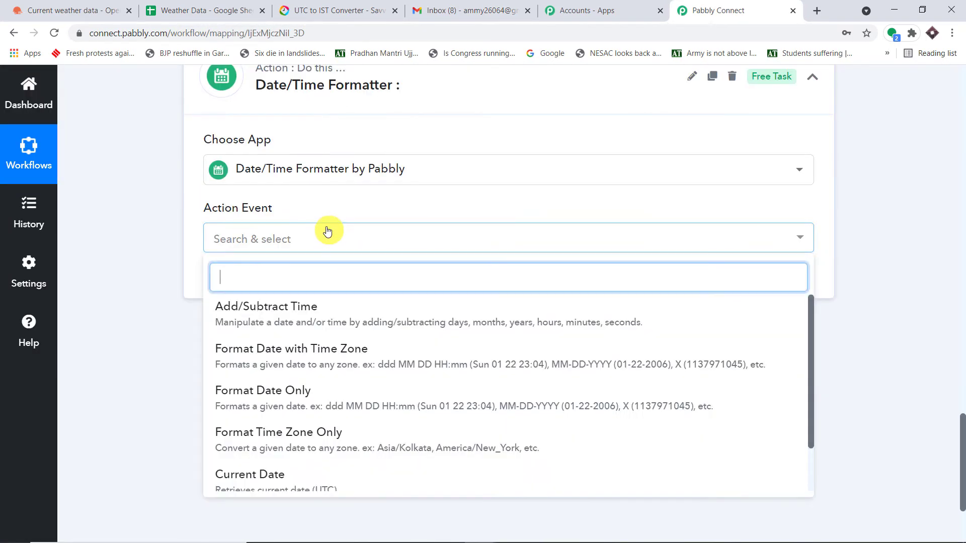
click(332, 358)
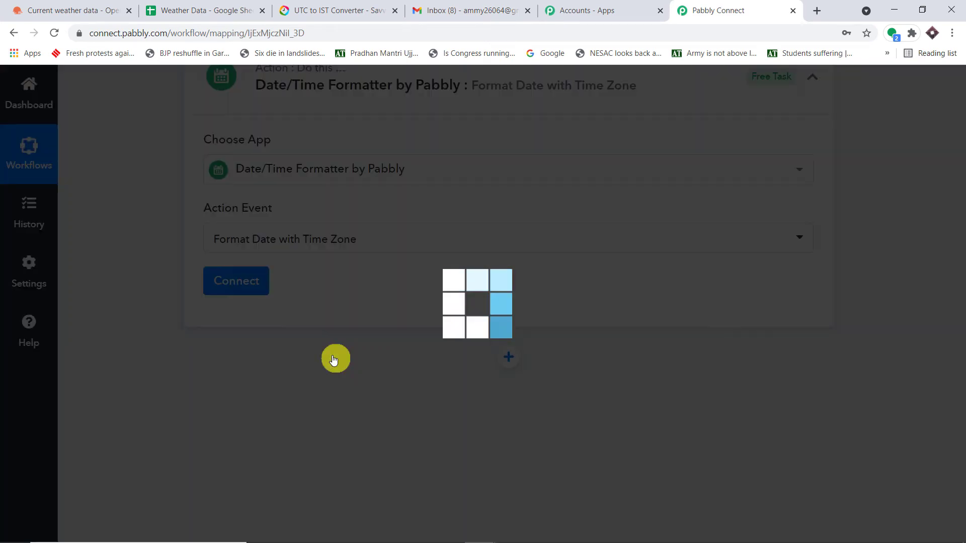
click(241, 276)
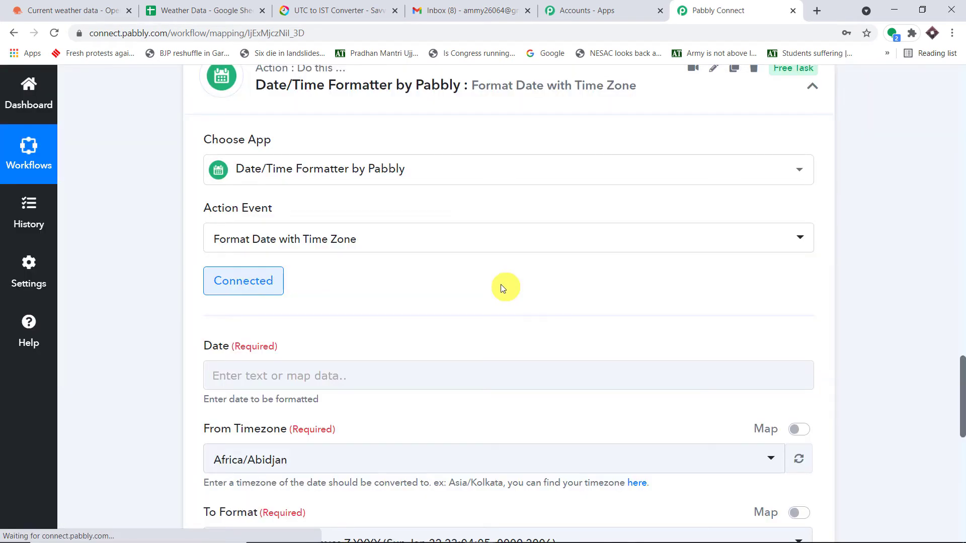
Go back to the API response and examine the Dt, Sys Sunrise and Sys Sunset timestamps that need formatting.
scroll(500, 285, down, 3)
click(334, 251)
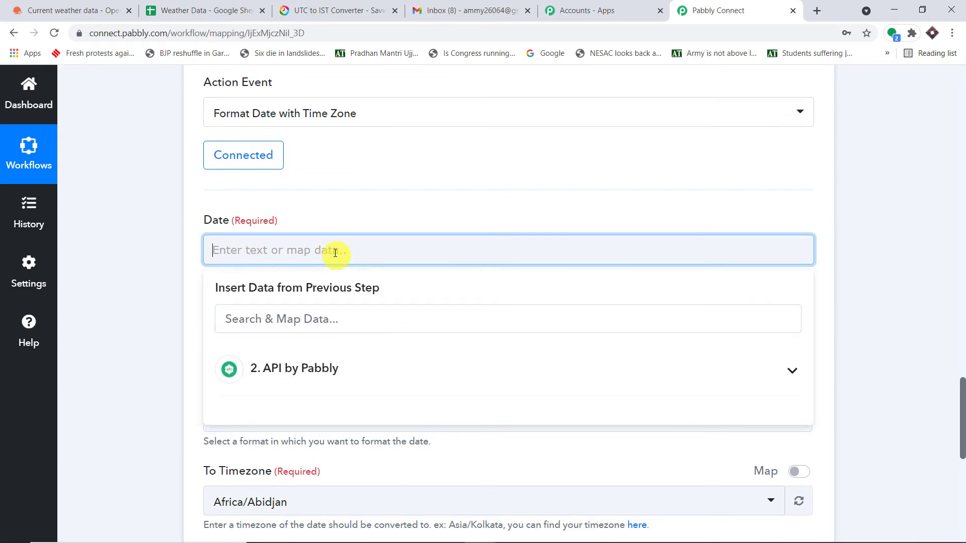
click(906, 232)
scroll(902, 234, up, 15)
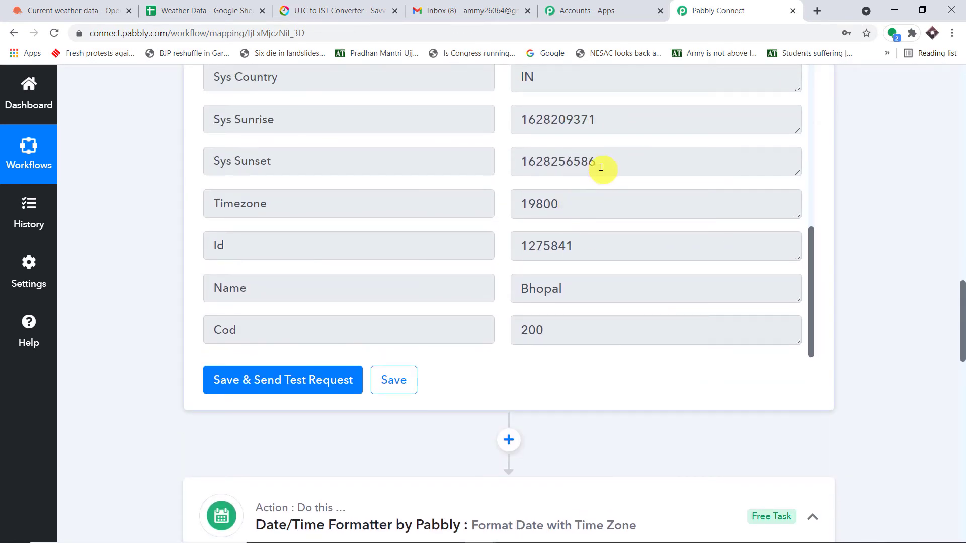
scroll(618, 181, up, 6)
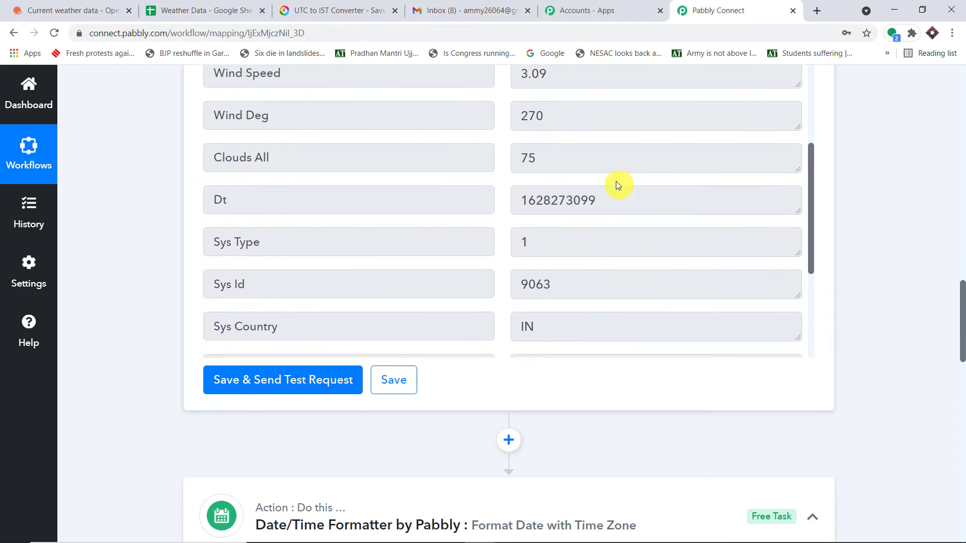
drag(629, 261, 478, 257)
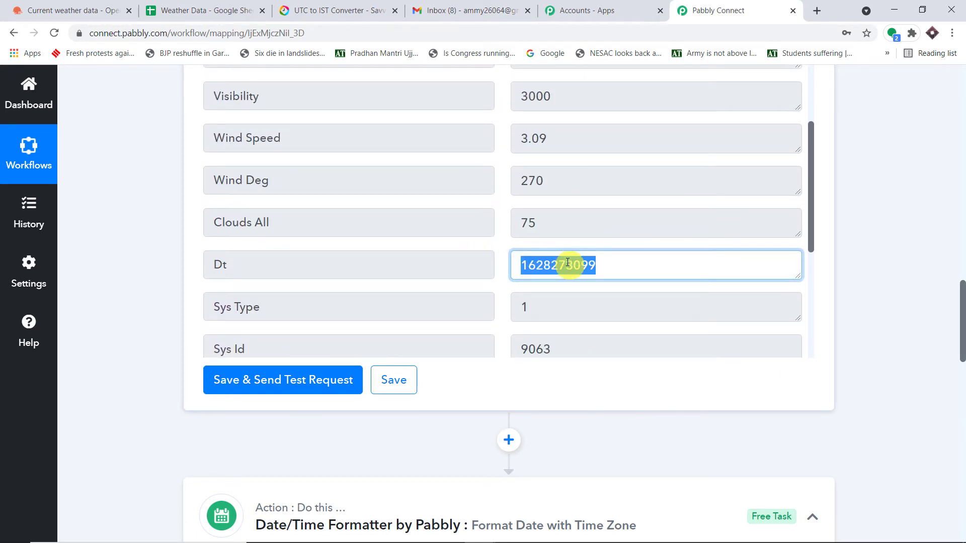
scroll(614, 253, down, 2)
scroll(614, 253, down, 2)
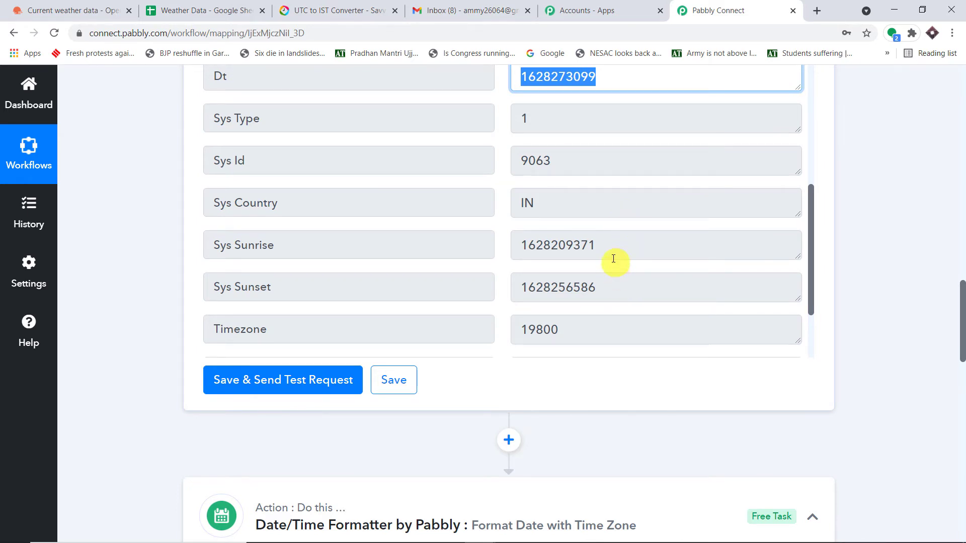
drag(613, 259, 521, 245)
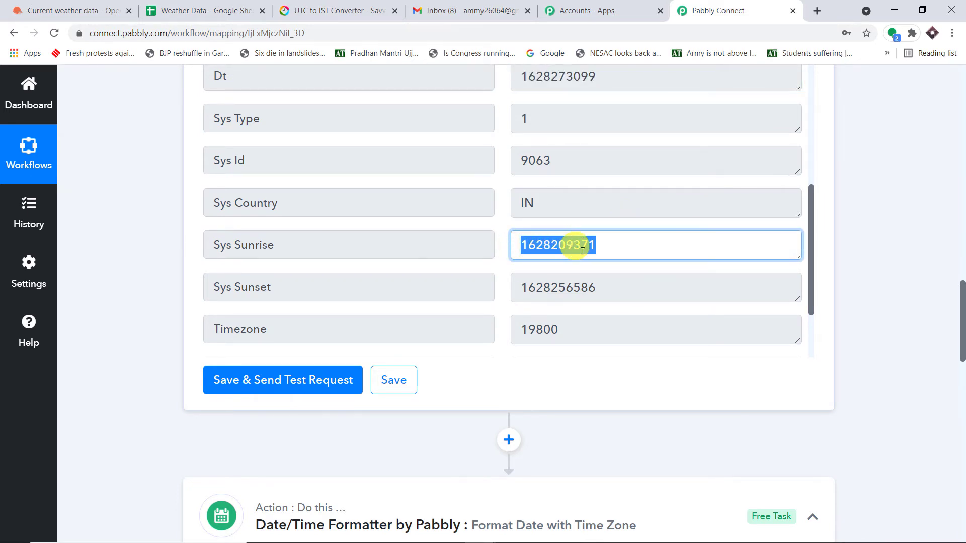
drag(619, 295, 417, 287)
scroll(571, 237, up, 1)
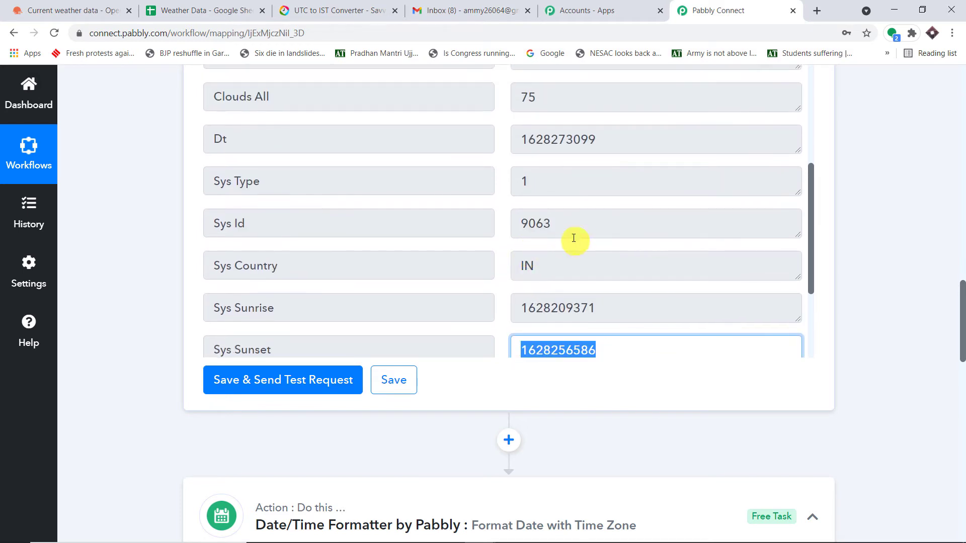
click(899, 151)
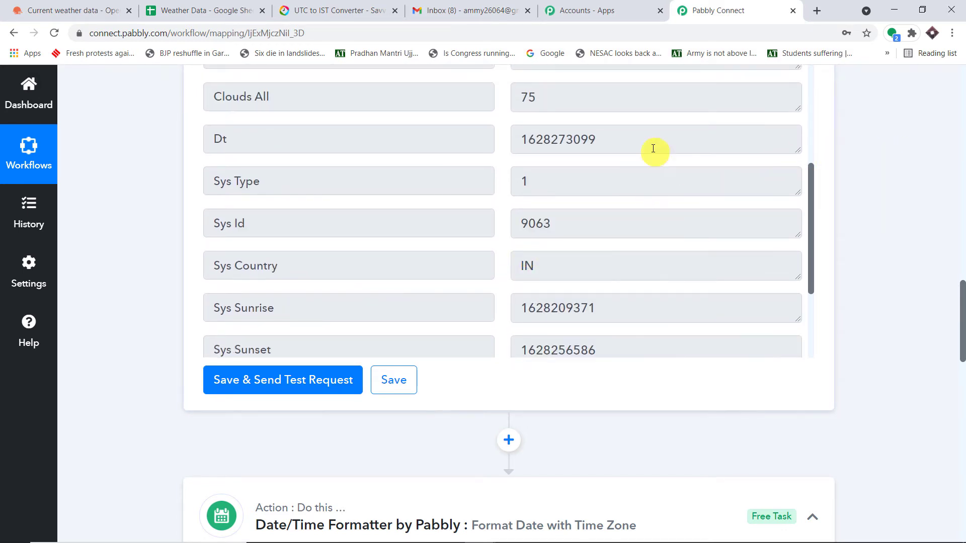
drag(646, 138, 483, 136)
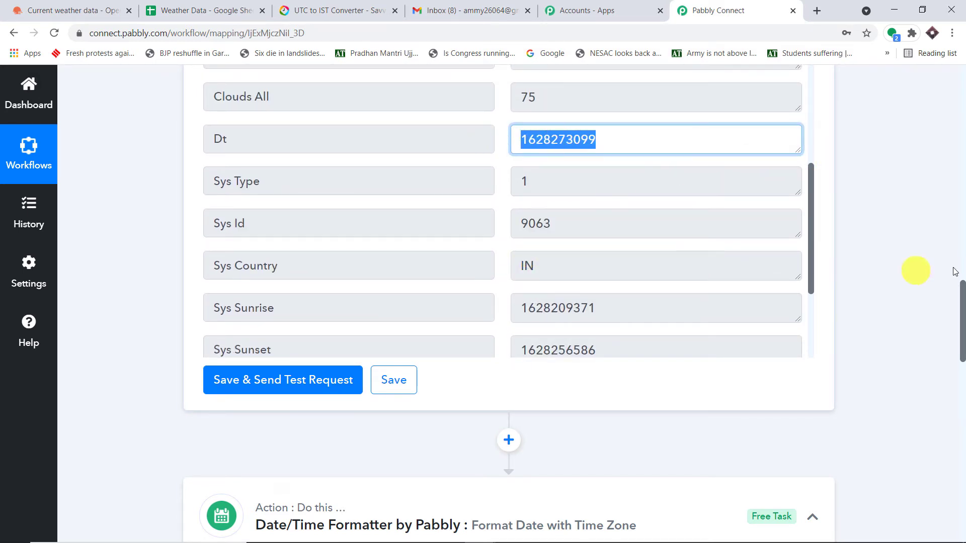
Map the Dt value from the API by Pabbly response into the formatter's Date field.
scroll(917, 282, down, 4)
scroll(917, 317, down, 4)
scroll(416, 233, down, 1)
scroll(442, 222, up, 1)
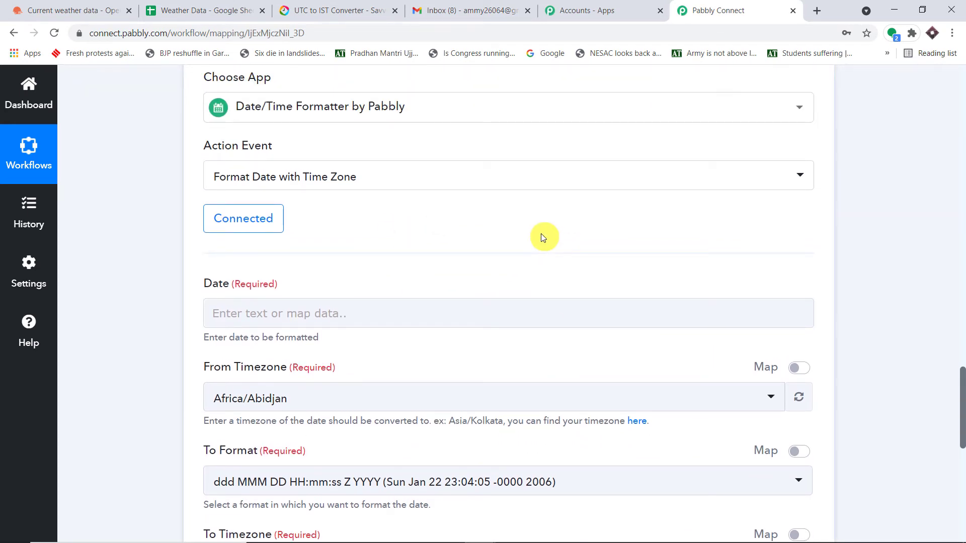
scroll(541, 234, down, 1)
click(297, 250)
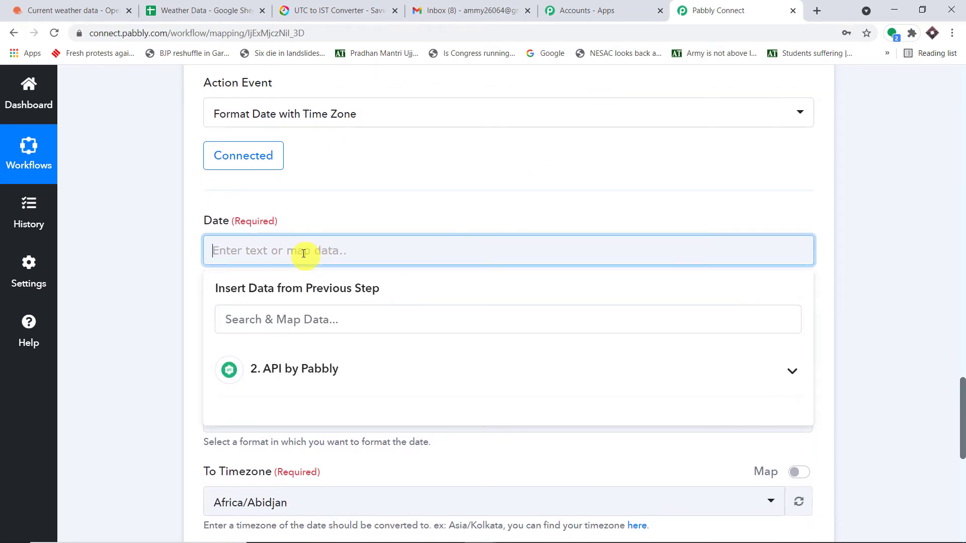
click(309, 372)
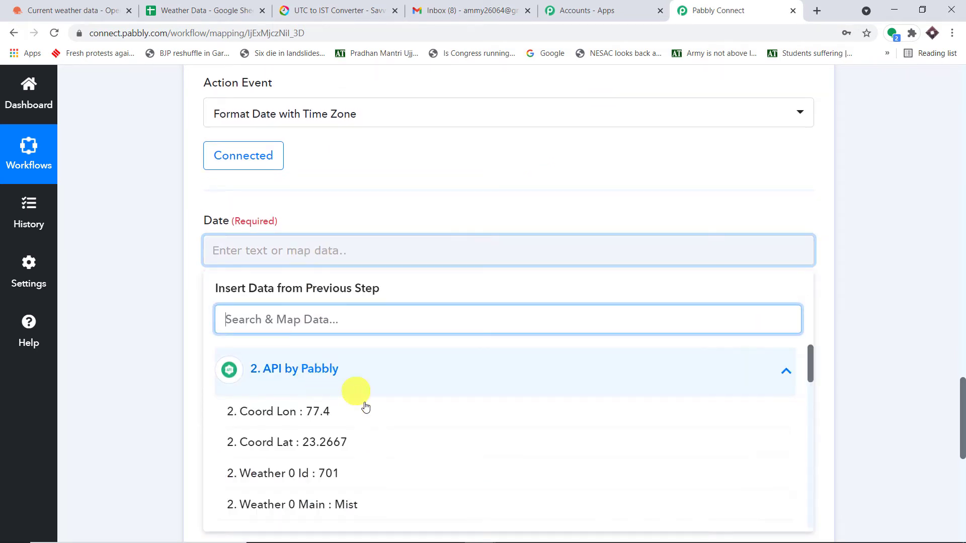
scroll(375, 416, down, 5)
scroll(377, 423, down, 5)
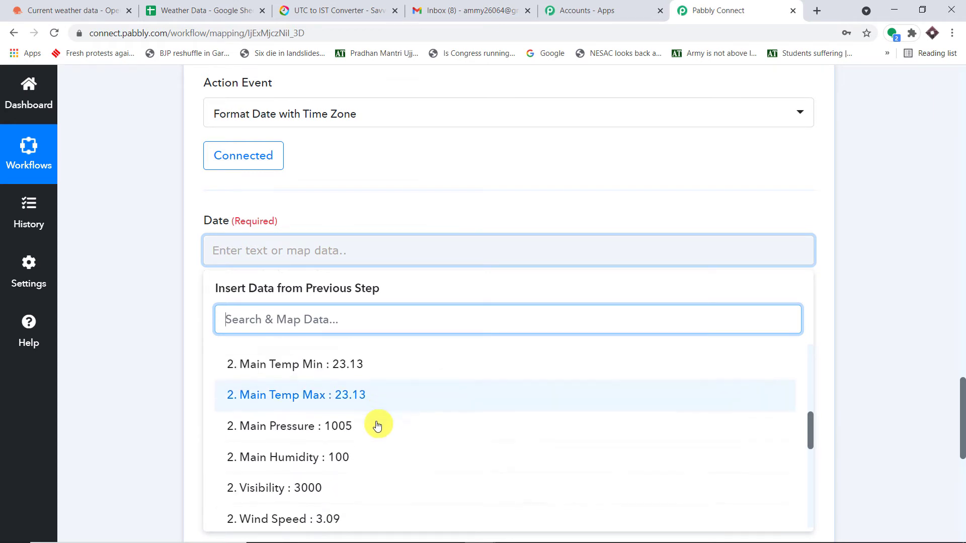
click(324, 435)
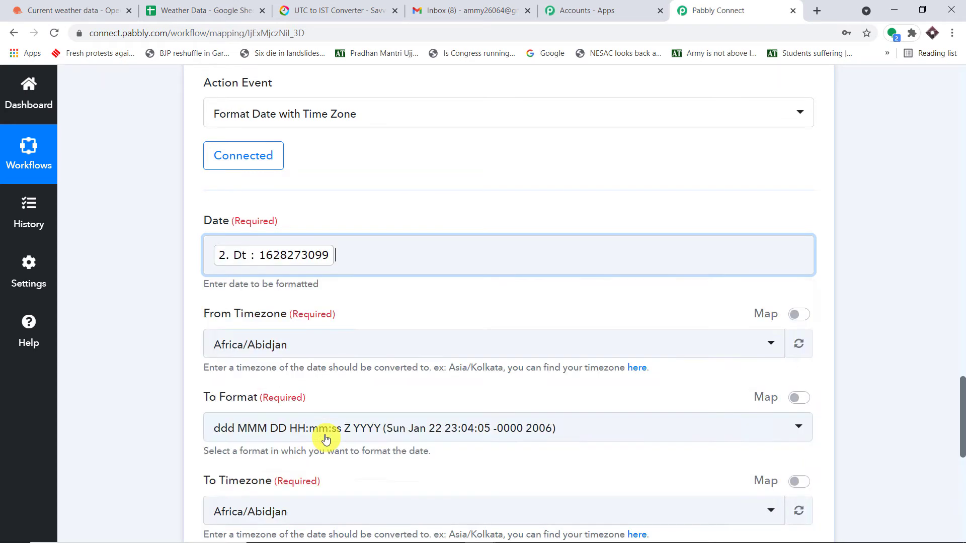
Set the date formatter's From Timezone to Asia/Kolkata.
click(832, 199)
scroll(829, 199, down, 3)
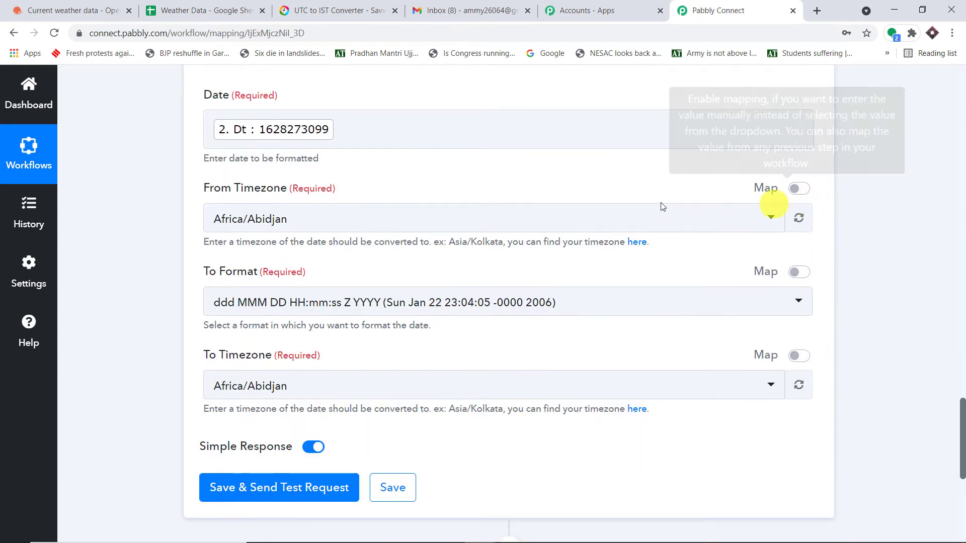
click(416, 224)
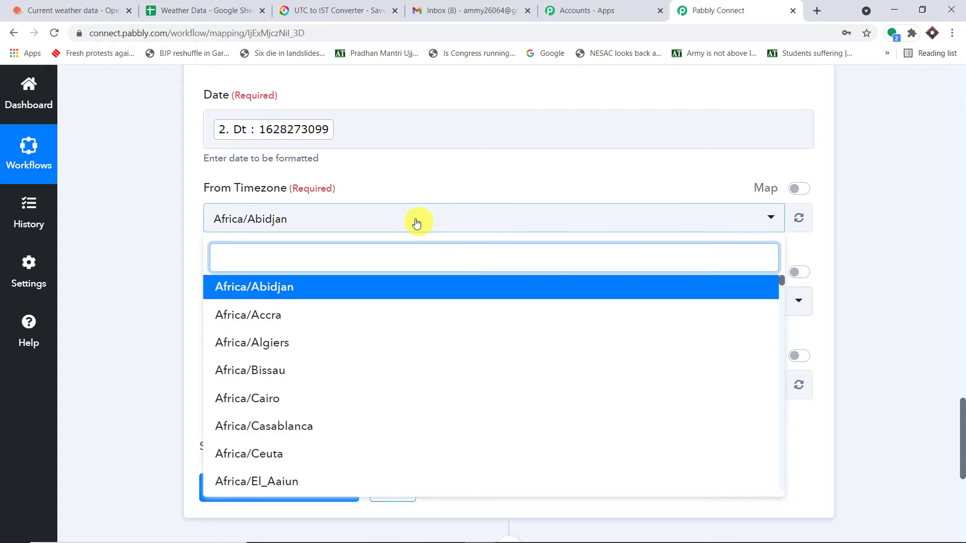
text(asia)
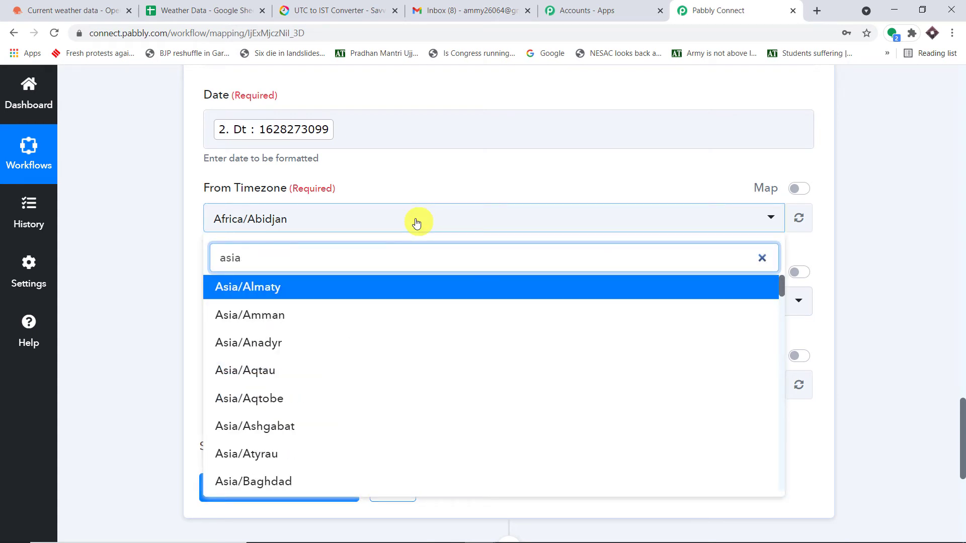
text(/kol)
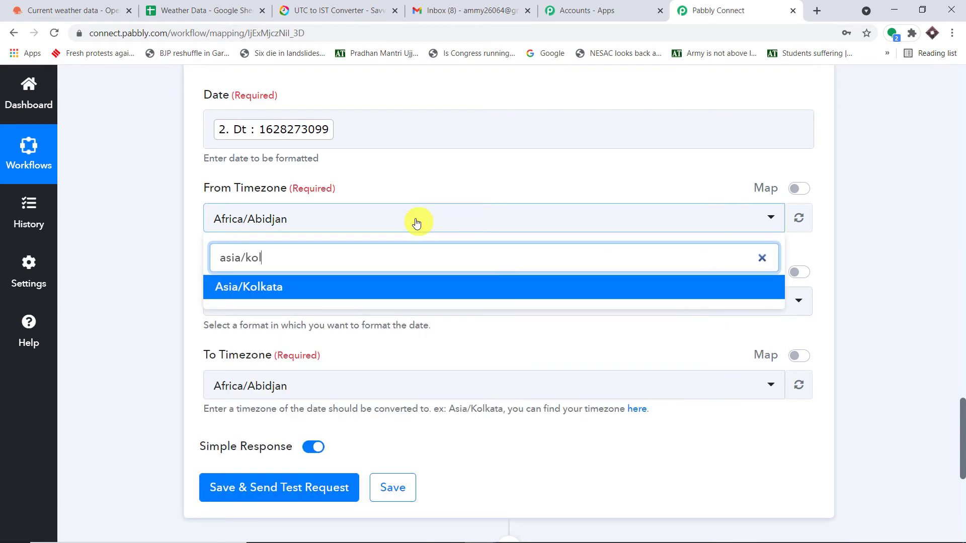
click(282, 287)
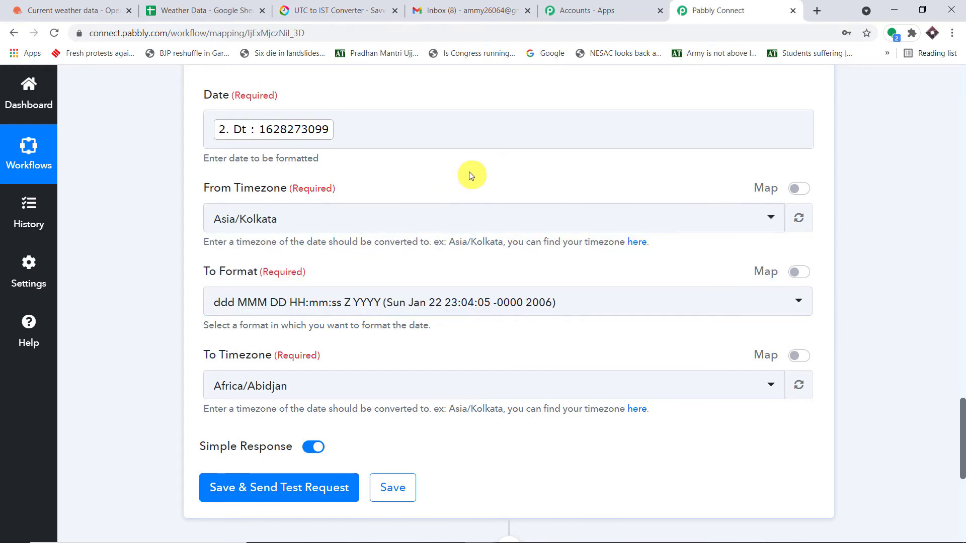
Set the formatter's To Format to DD-MM-YYYY (22-01-2006).
scroll(471, 175, down, 2)
click(323, 181)
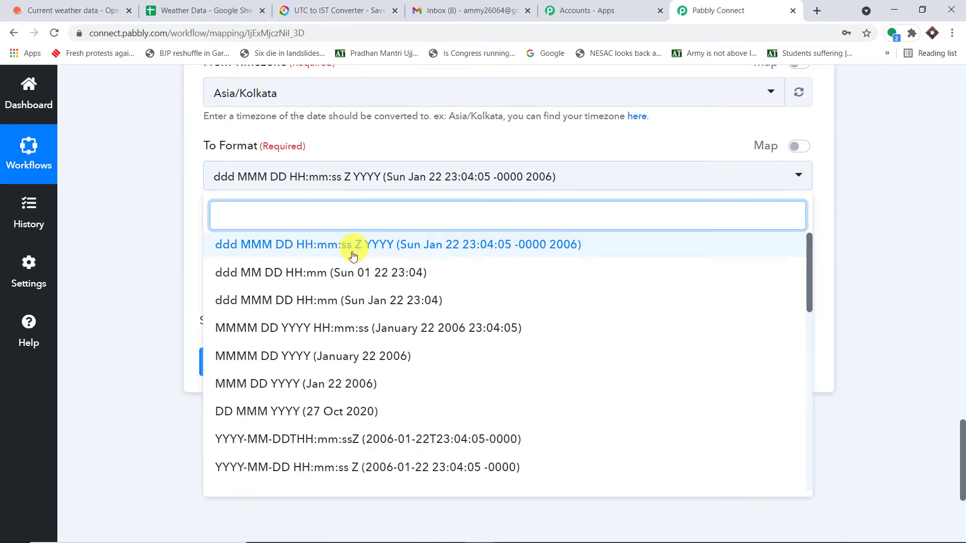
scroll(352, 271, down, 2)
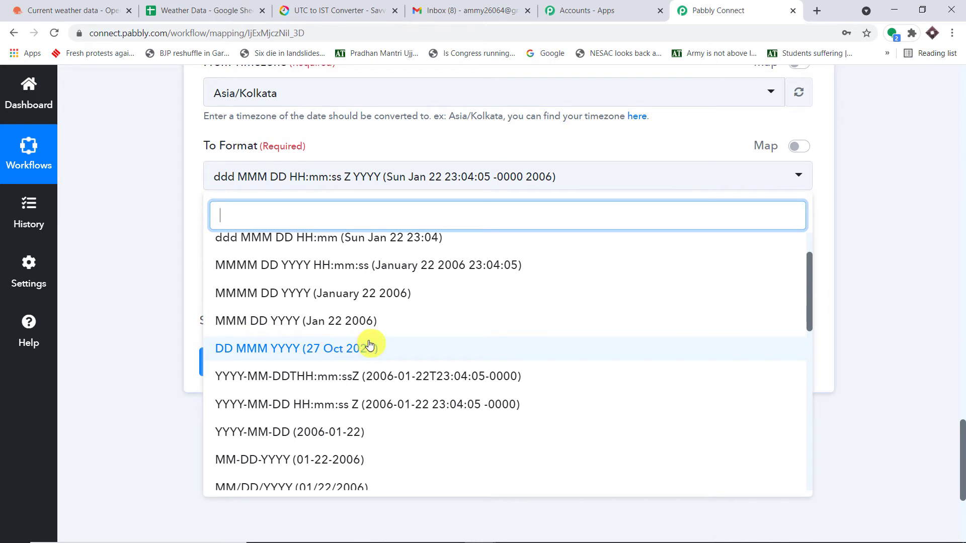
scroll(362, 355, down, 3)
scroll(284, 413, down, 2)
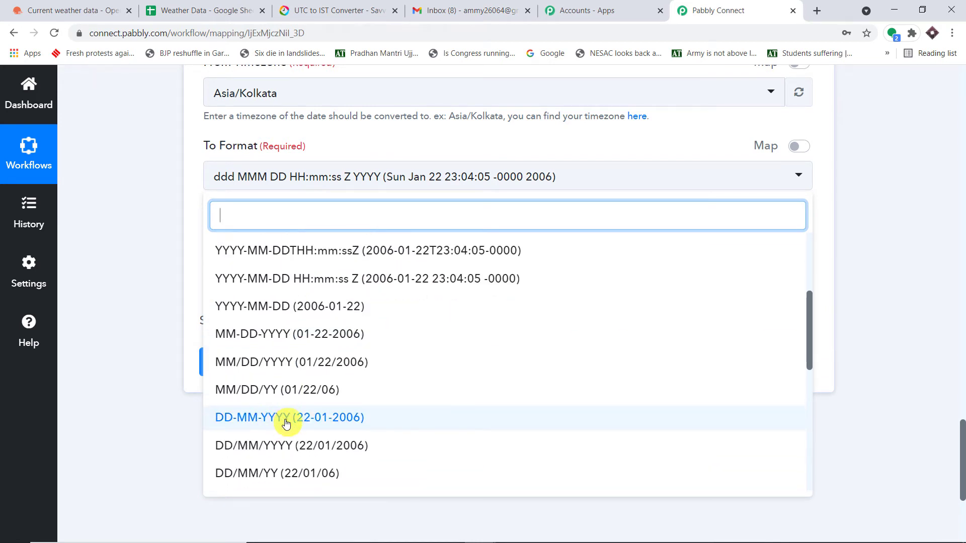
click(286, 423)
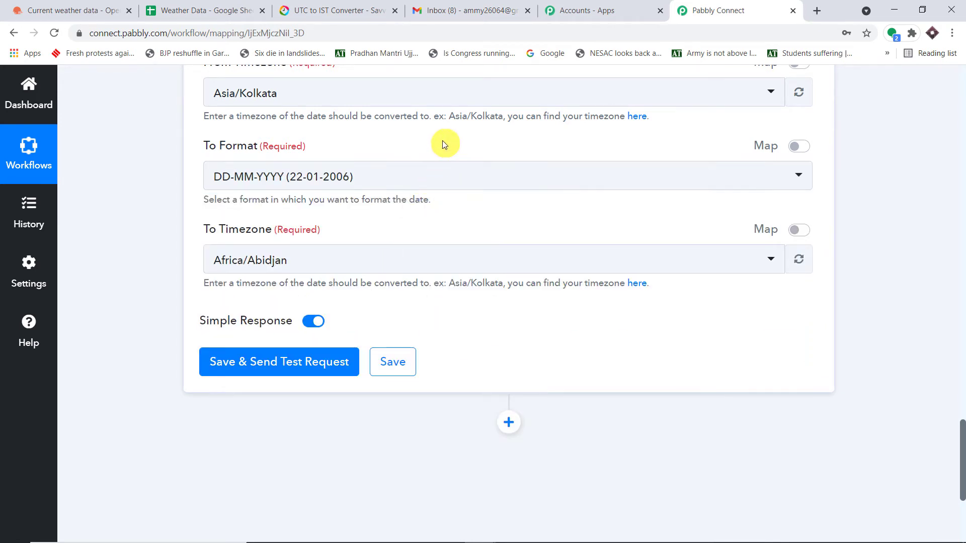
Set the formatter's To Timezone to Asia/Kolkata.
scroll(442, 142, down, 1)
click(306, 199)
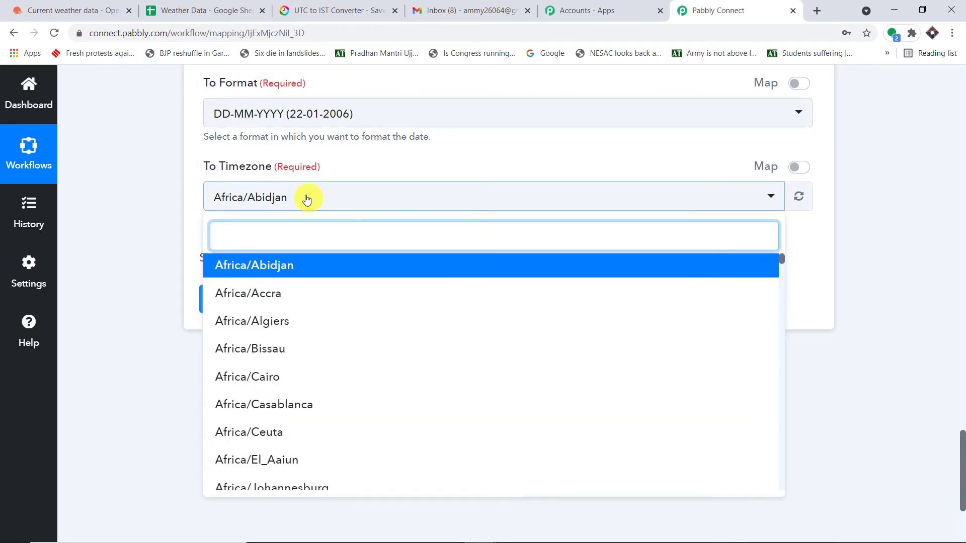
text(asia)
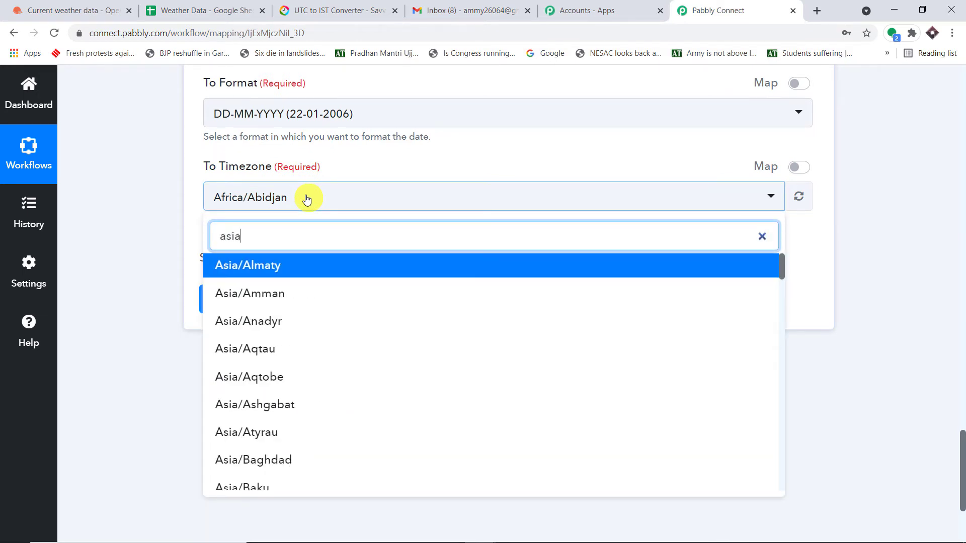
text(/kol)
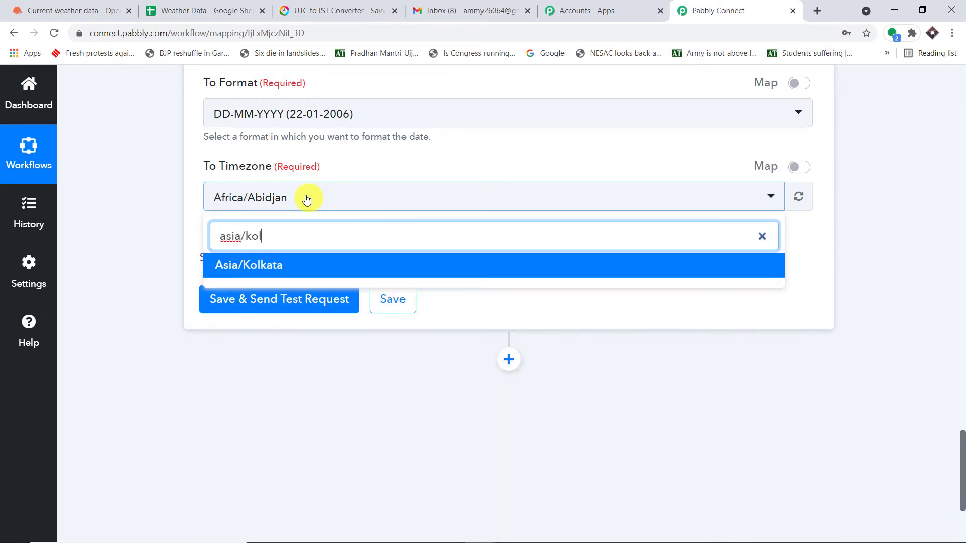
click(300, 268)
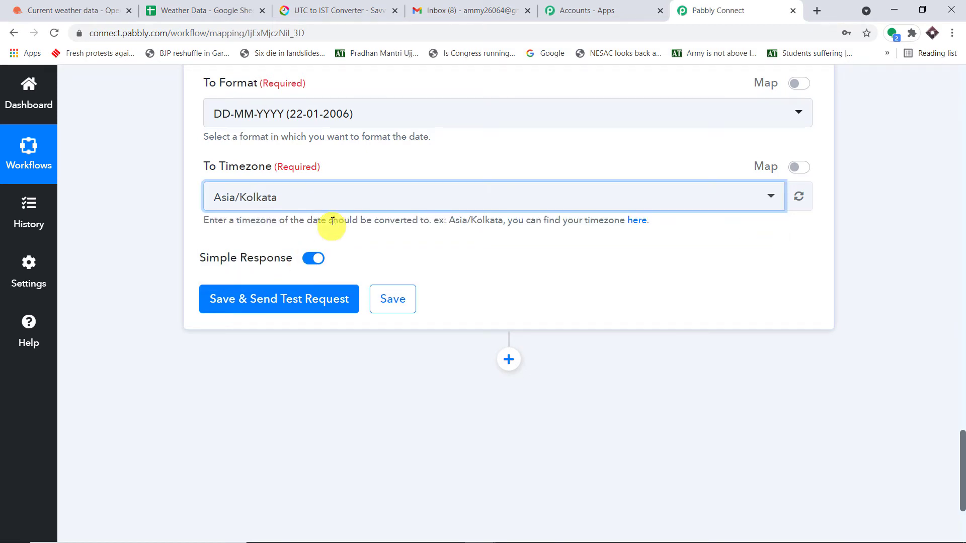
Save the date formatter step, send its test request and compare the formatted result with the mapped Dt value.
scroll(335, 202, down, 1)
click(262, 236)
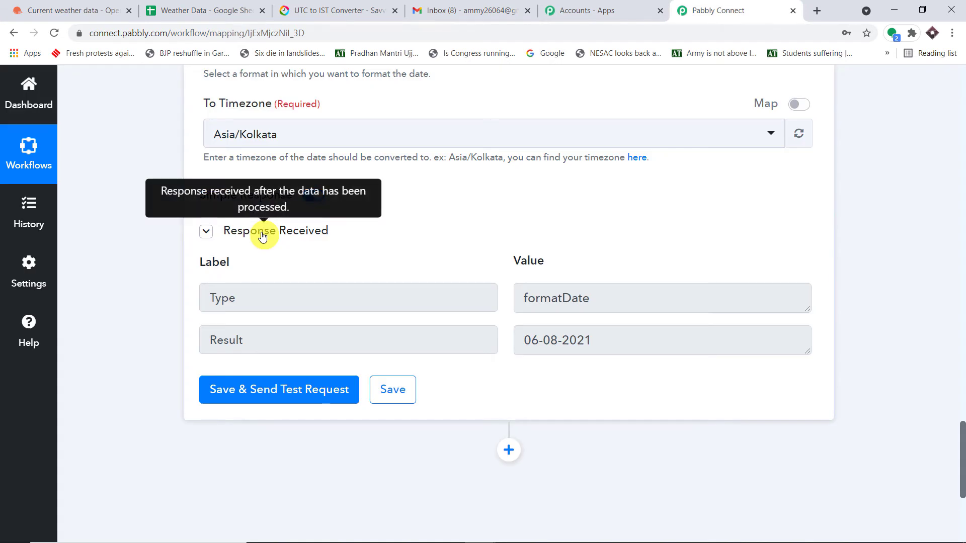
drag(631, 335, 456, 337)
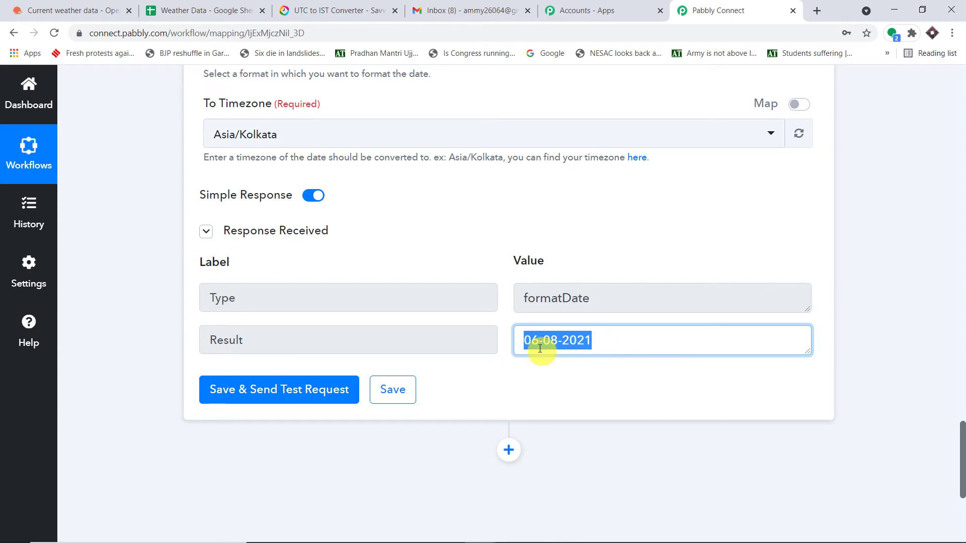
scroll(590, 288, up, 5)
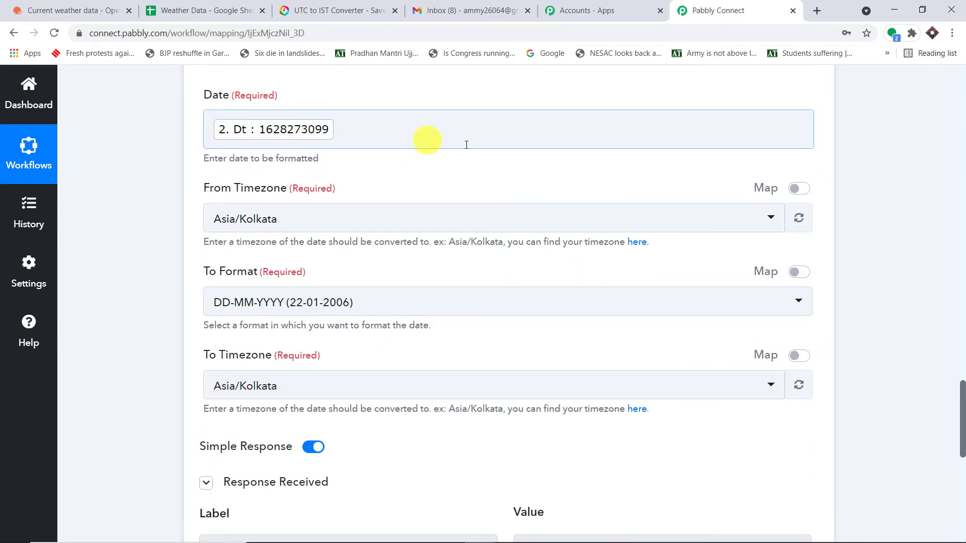
scroll(545, 282, down, 4)
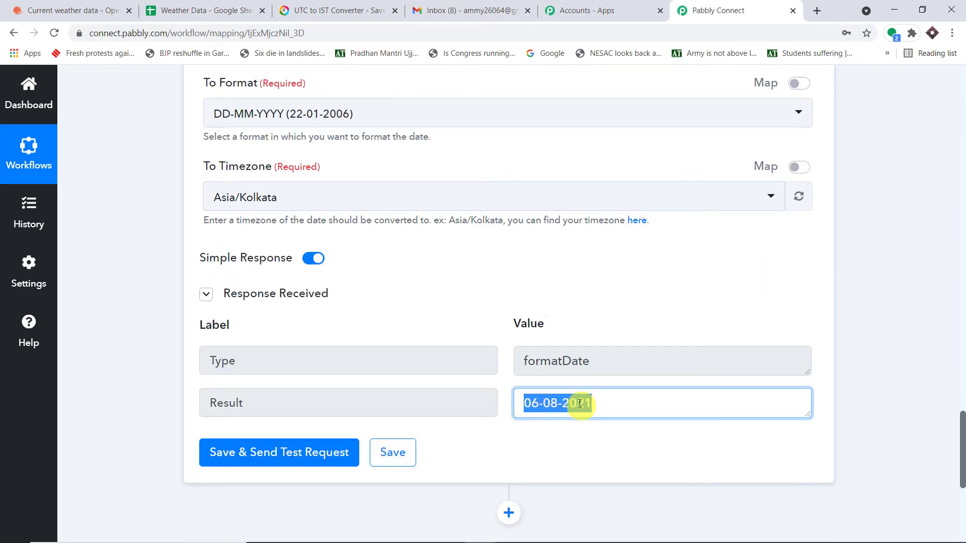
scroll(478, 274, down, 4)
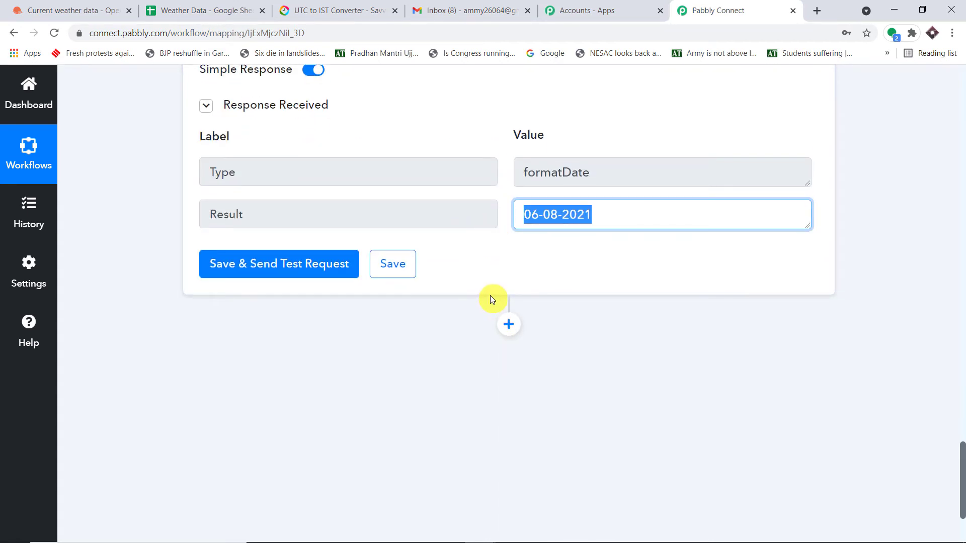
Open Google Sheets from google.com/sheets/about/ in a new browser tab and create a blank spreadsheet.
click(817, 10)
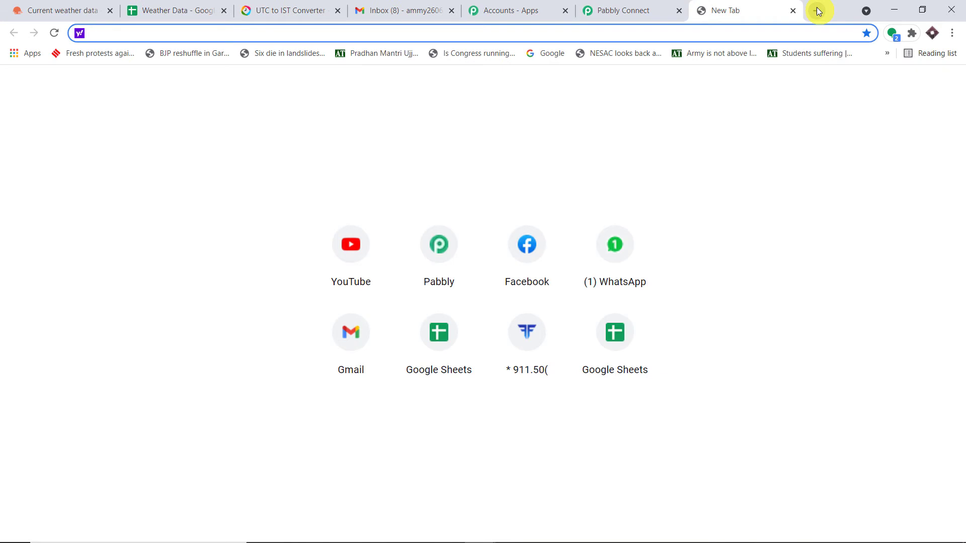
text(google.com/sheets/about/)
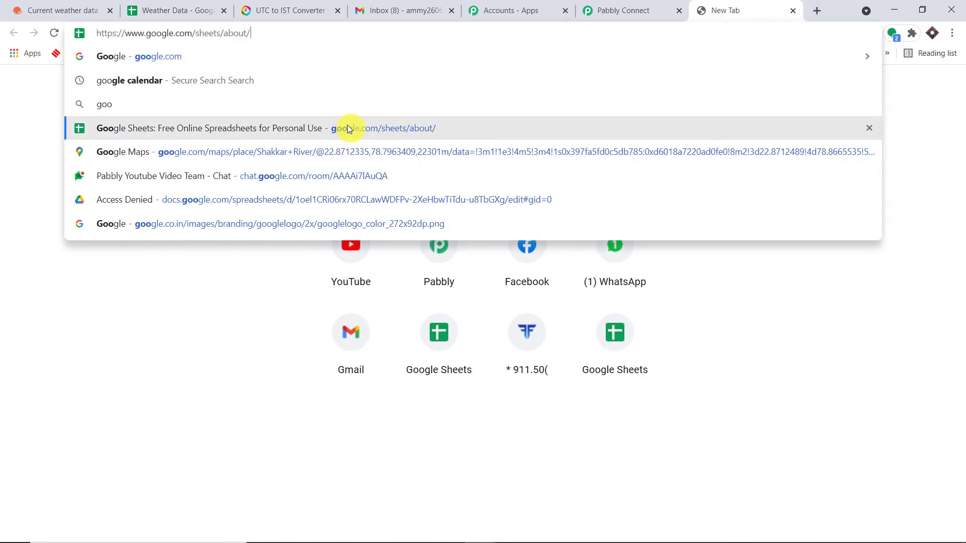
click(347, 127)
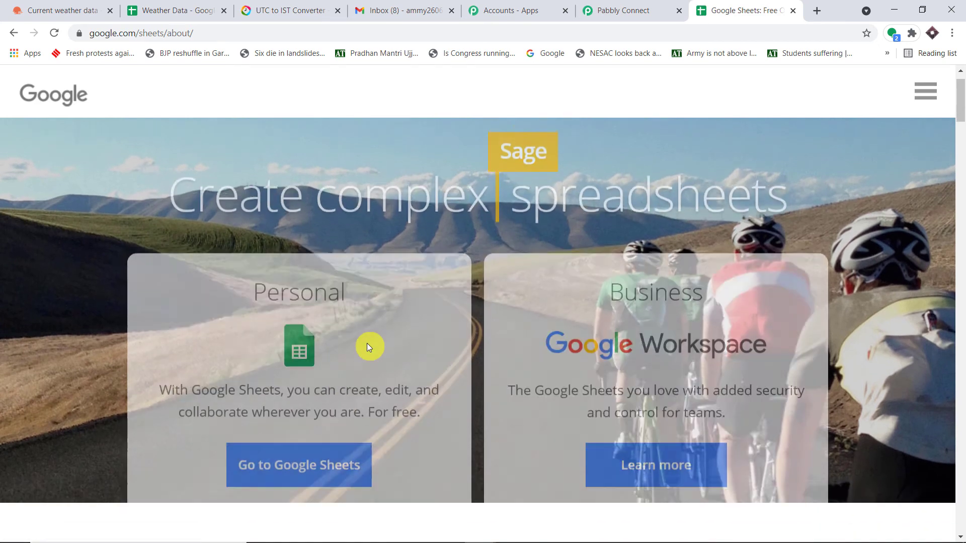
click(315, 479)
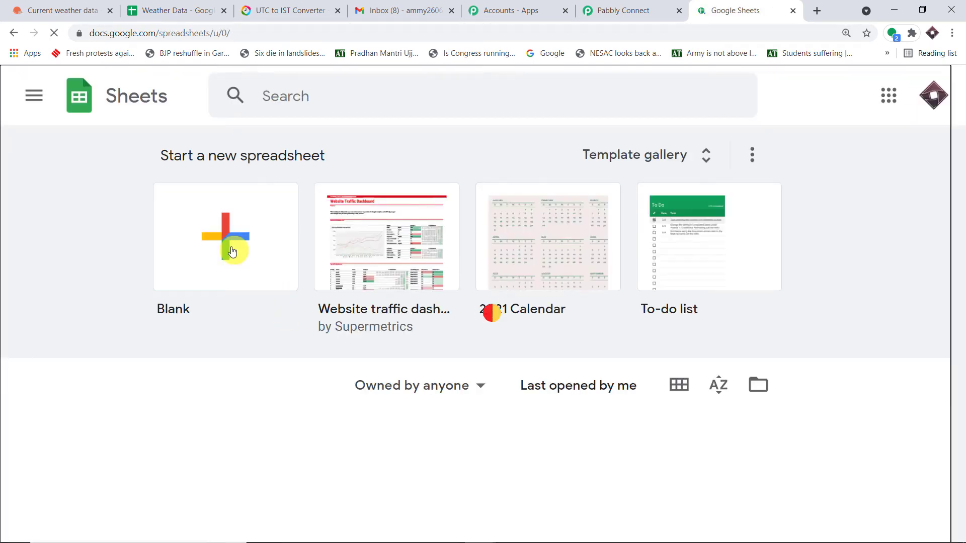
click(231, 251)
Copy the header cells A1:G1, Time through Windspeed, from the Weather Data spreadsheet into row 1 of the new spreadsheet.
click(182, 10)
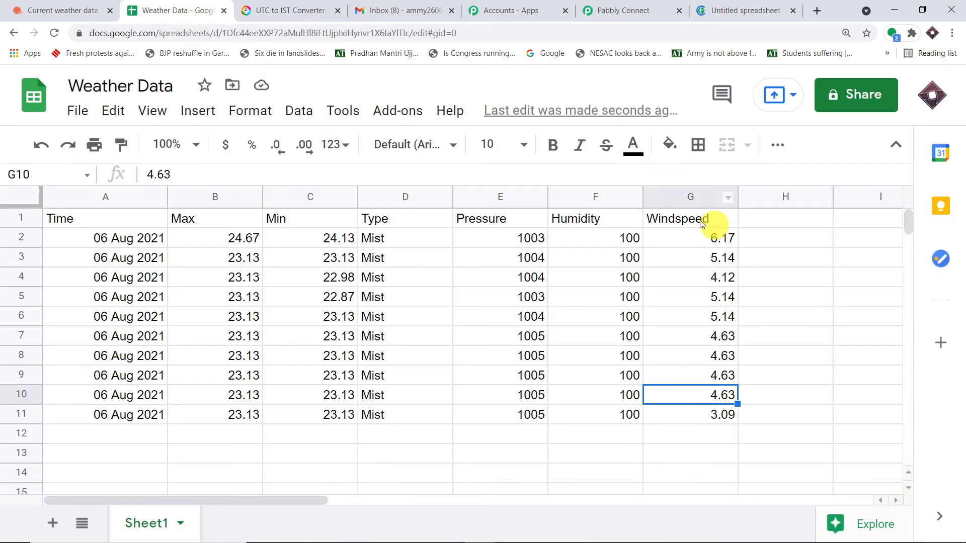
drag(704, 218, 56, 222)
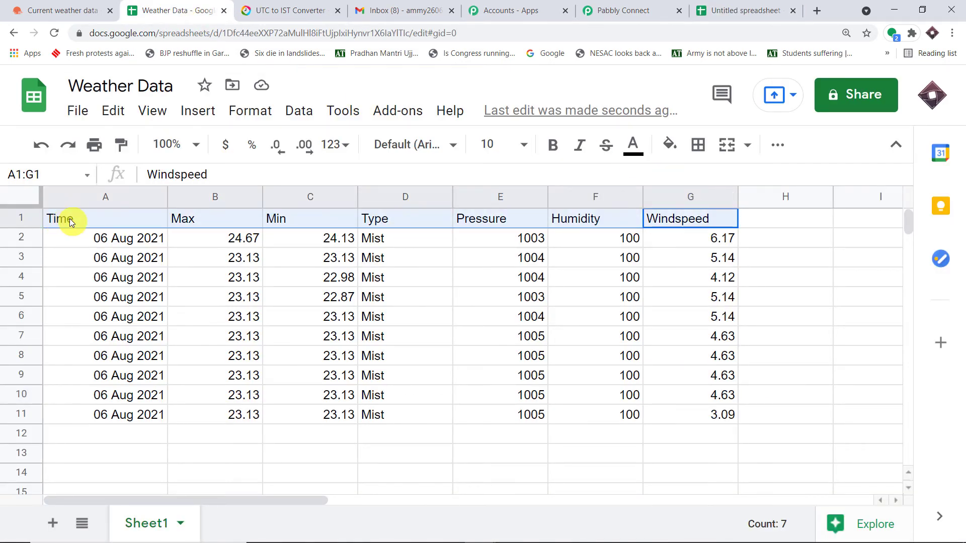
right_click(69, 218)
click(136, 167)
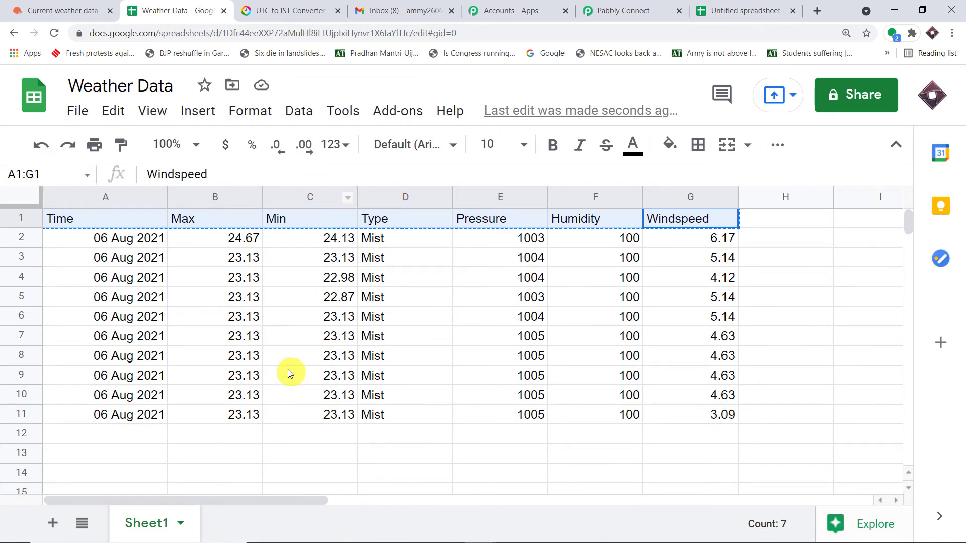
click(739, 4)
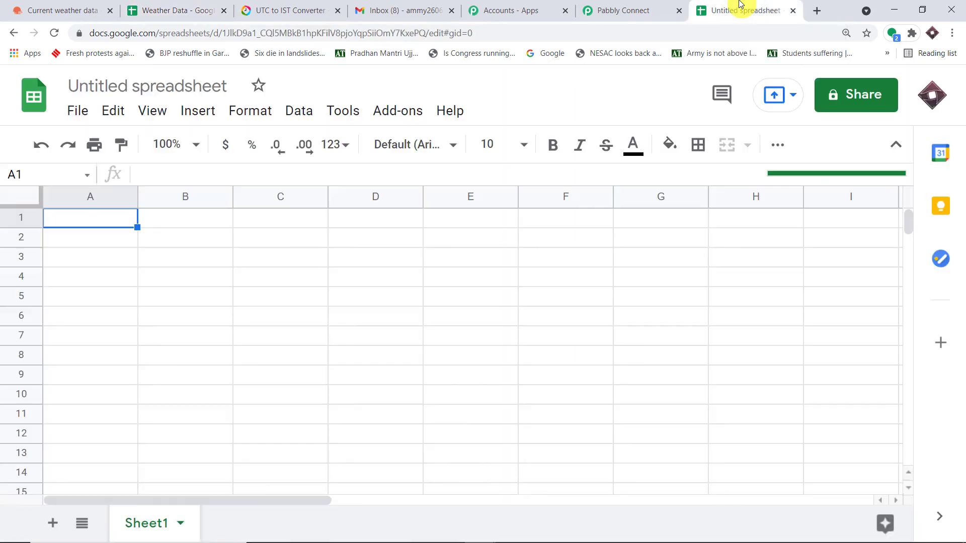
drag(71, 219, 750, 222)
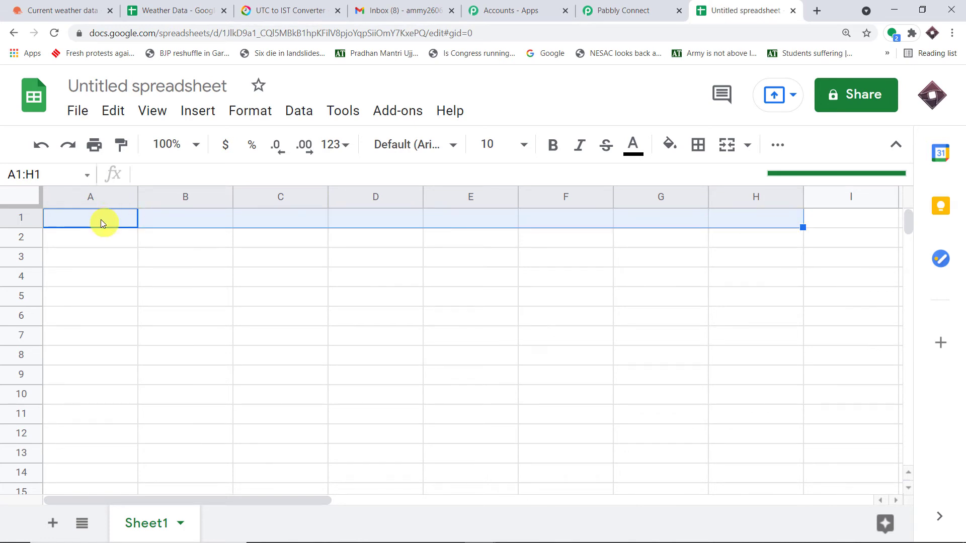
key(ctrl+v)
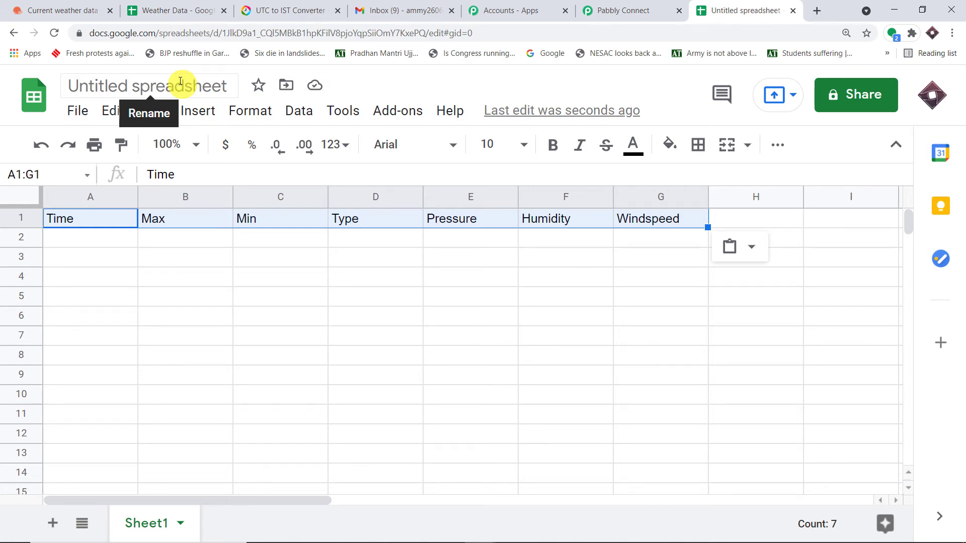
Rename the new spreadsheet as Weather Data Today.
click(181, 82)
key(BackSpace)
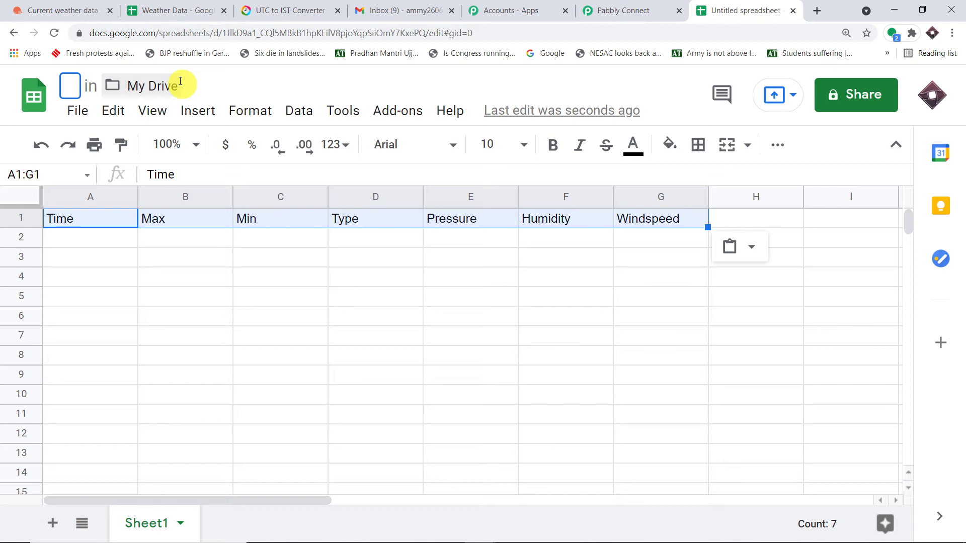
text(We)
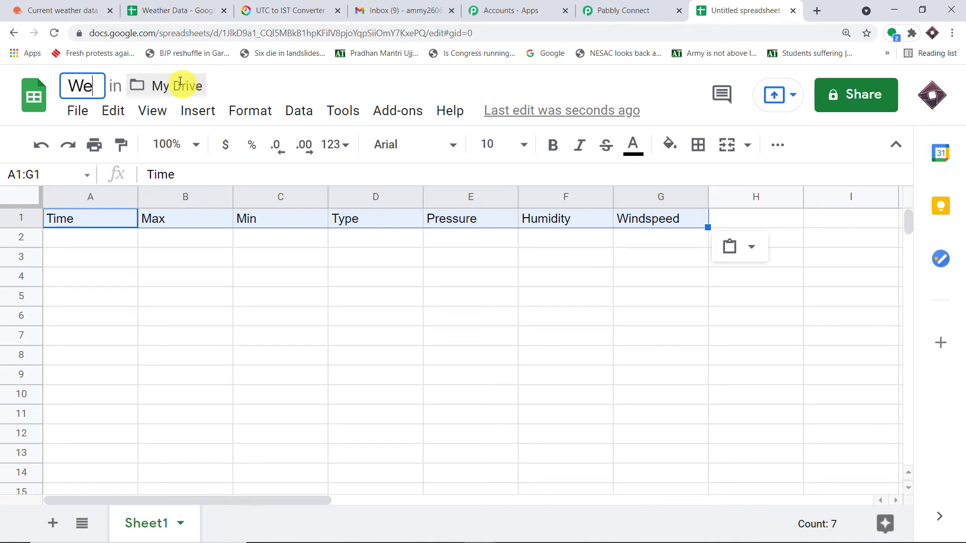
text(ather )
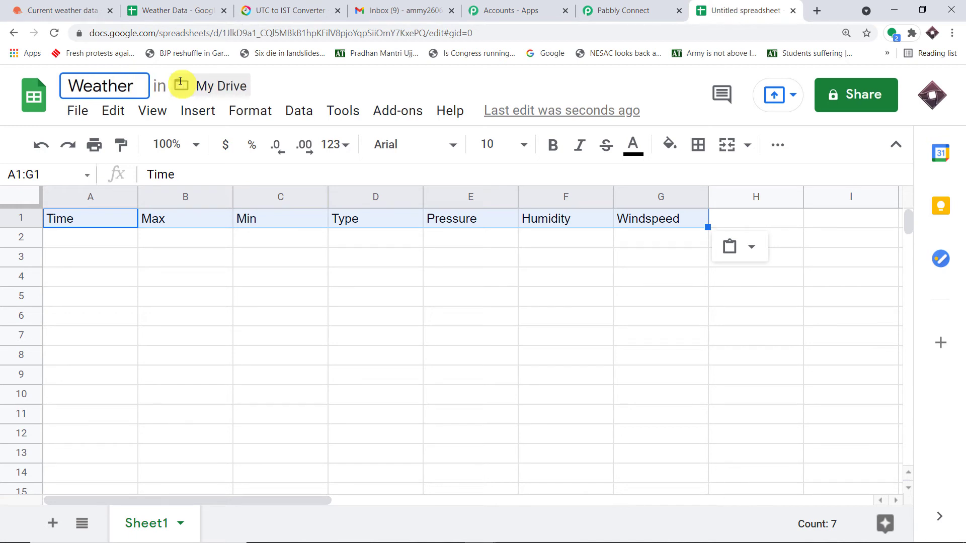
text(Data)
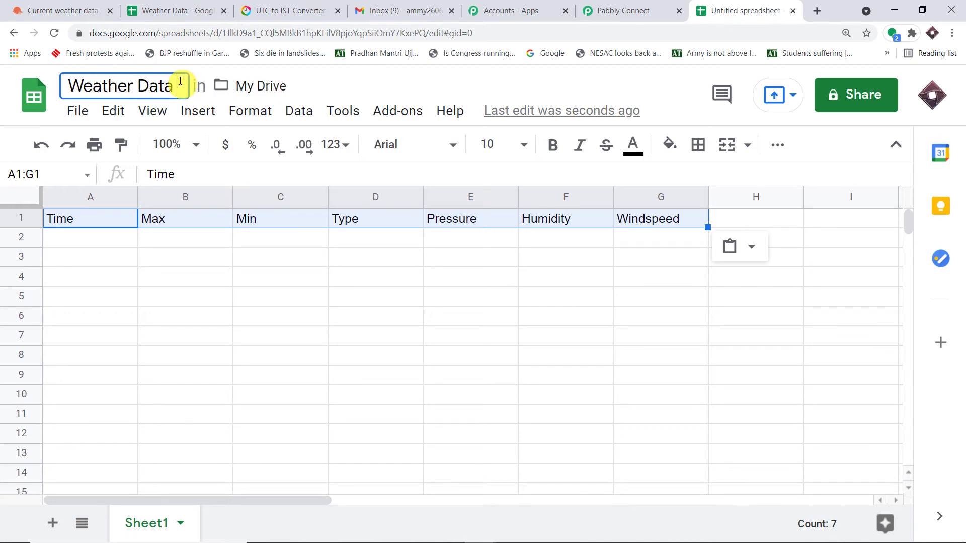
text( Tod)
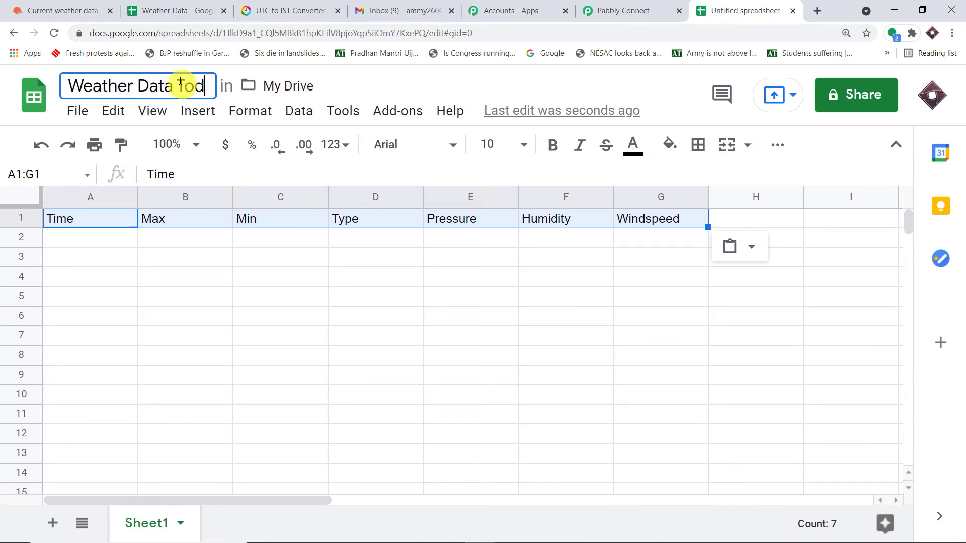
text(ay)
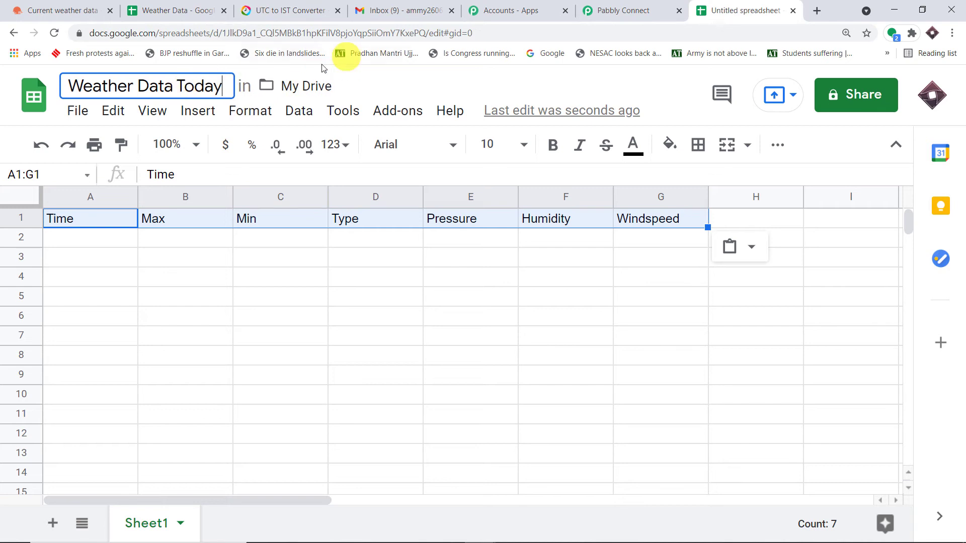
click(391, 87)
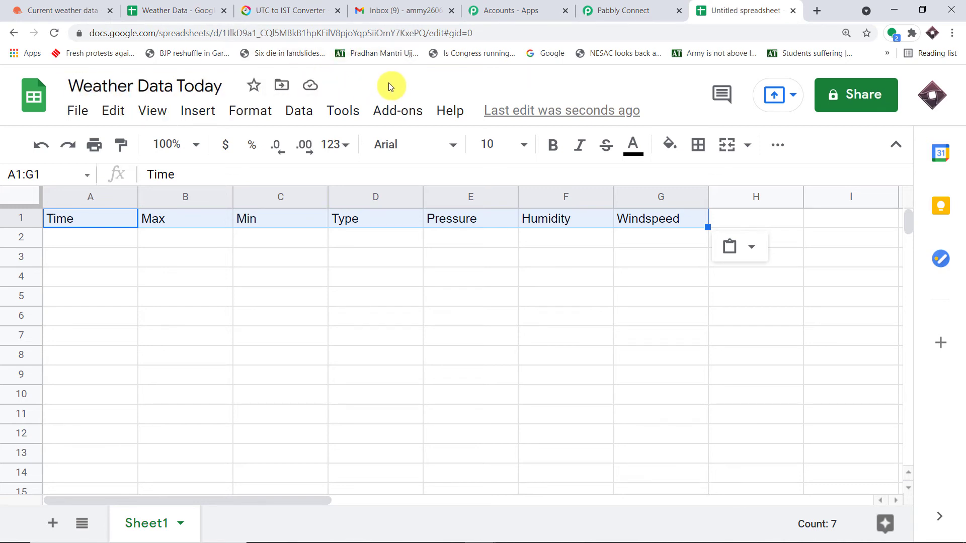
click(160, 10)
click(708, 4)
key(ctrl+v)
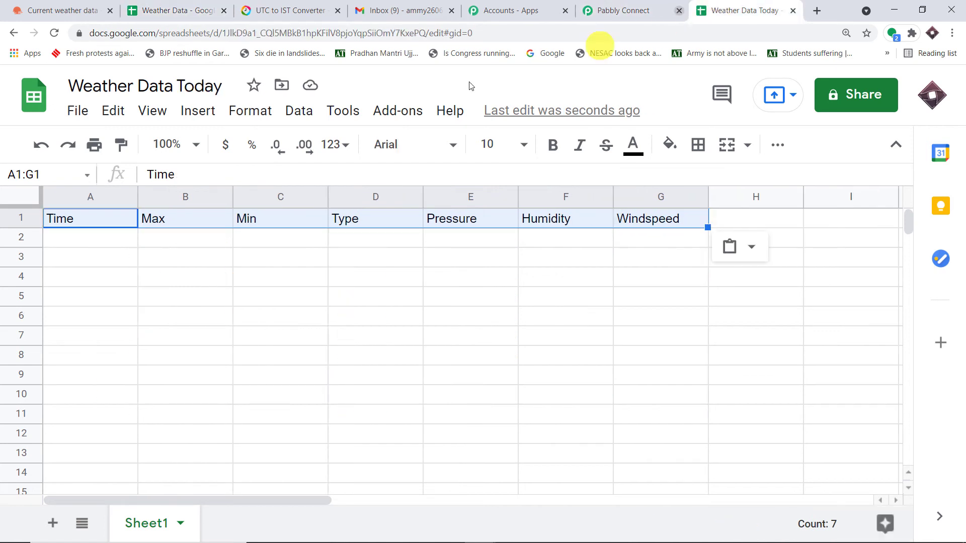
click(244, 328)
click(56, 233)
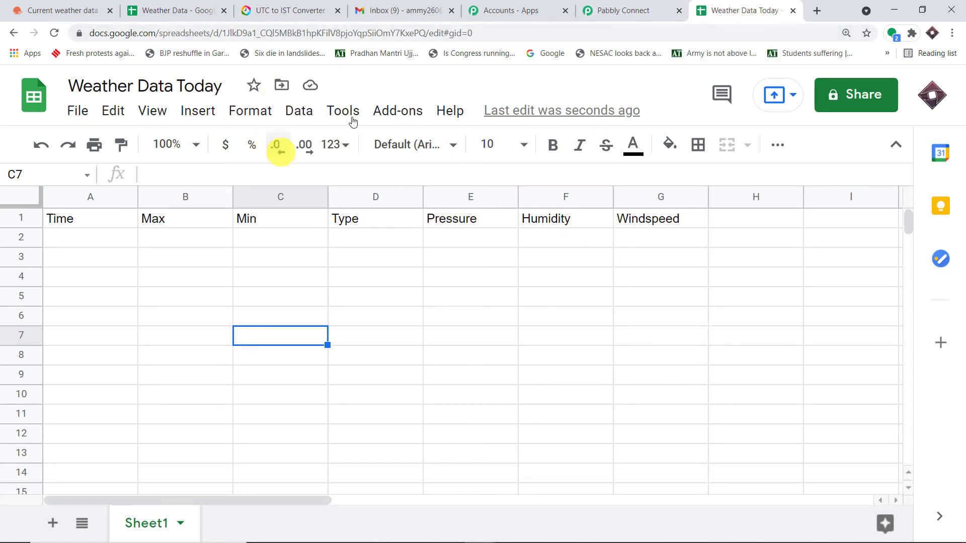
Return to the Pabbly Connect workflow and set its new action to Google Sheets with the Add New Row event.
click(604, 10)
click(508, 324)
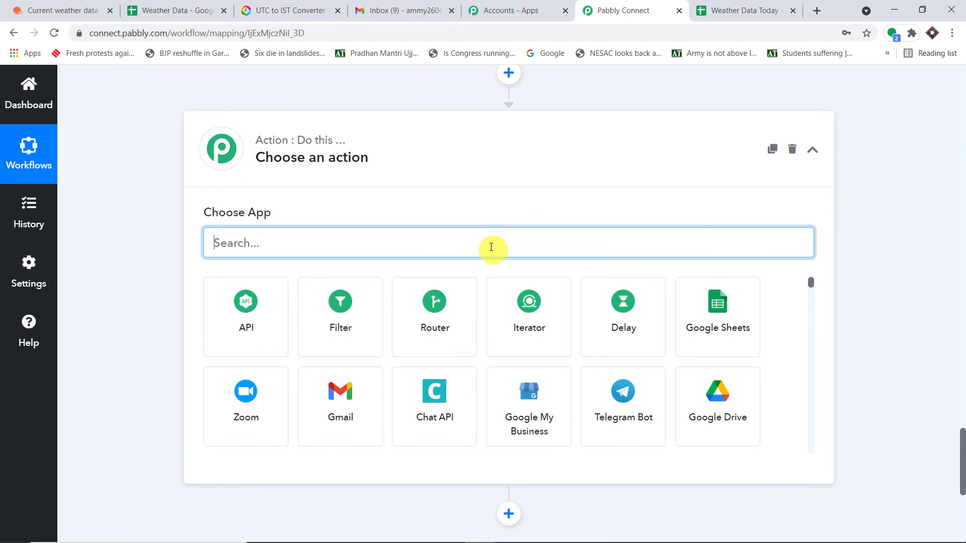
text(google )
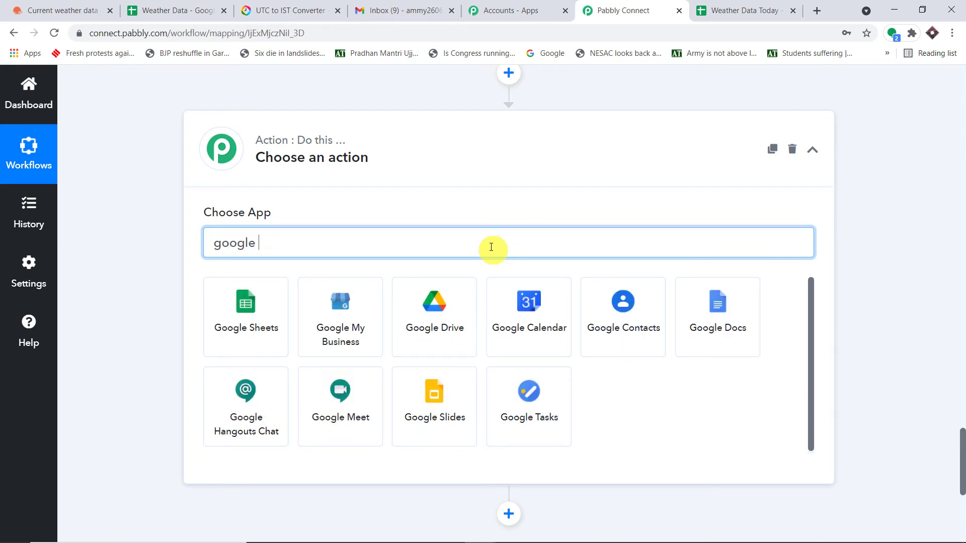
text(s)
click(244, 307)
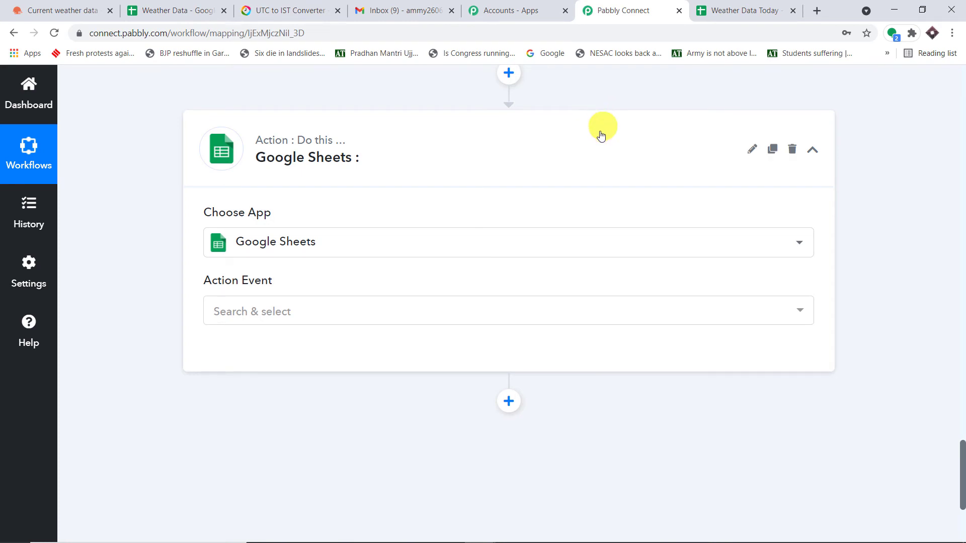
scroll(345, 156, down, 3)
click(320, 125)
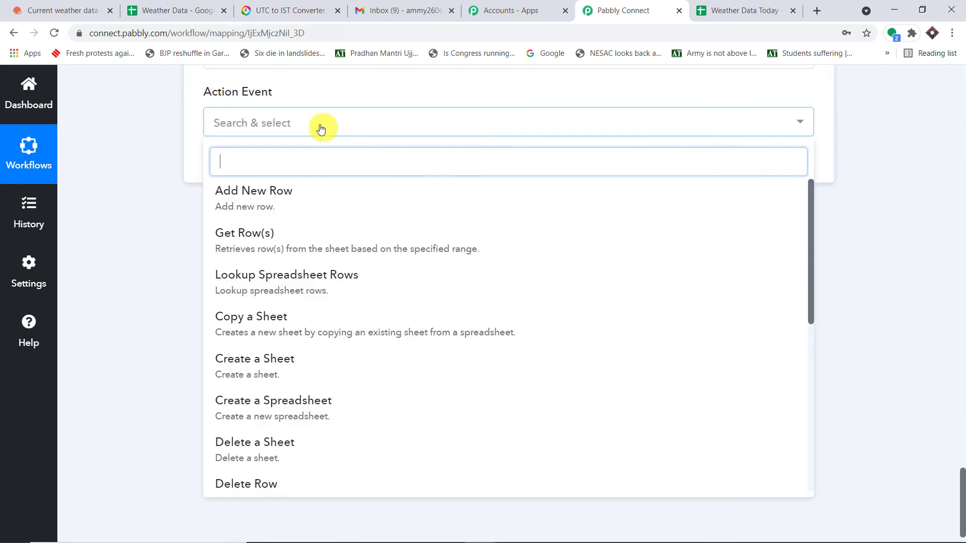
click(319, 200)
Add a new Google Sheets connection for the action, choosing the Google account and granting Pabbly Connect Sheets access.
click(267, 164)
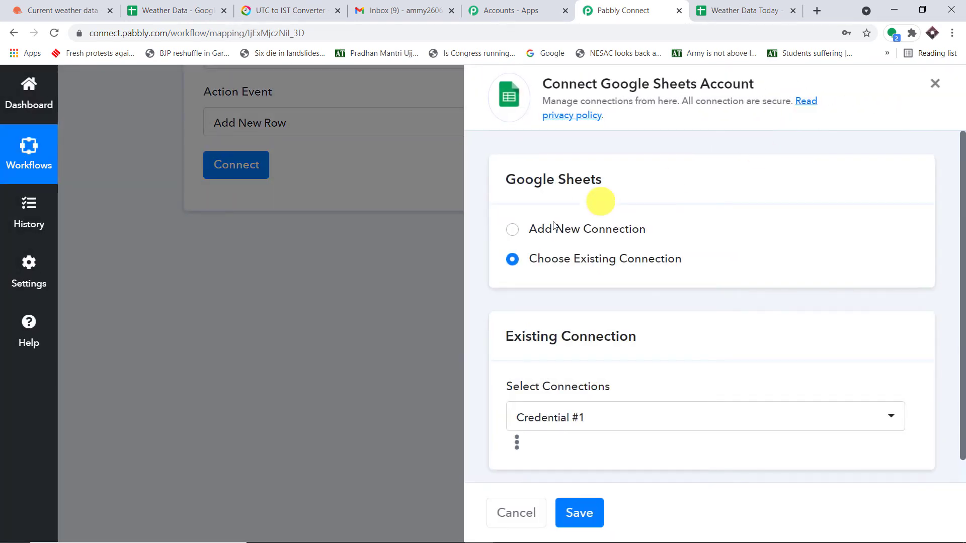
click(532, 231)
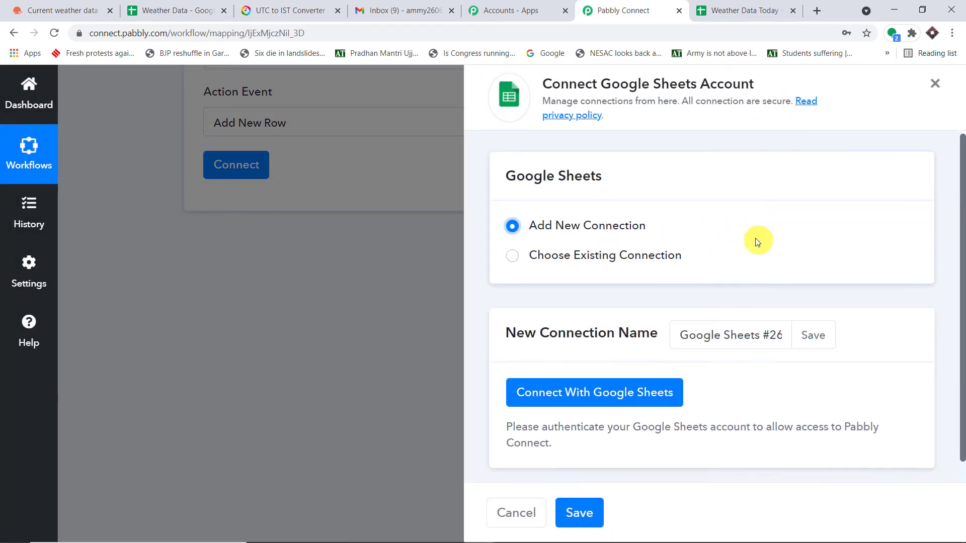
scroll(704, 302, down, 1)
click(586, 371)
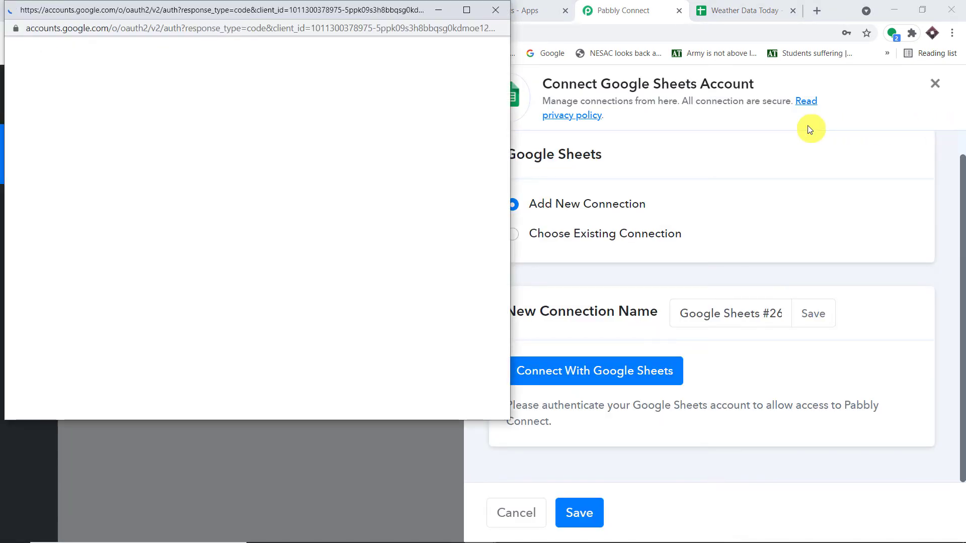
scroll(338, 204, down, 3)
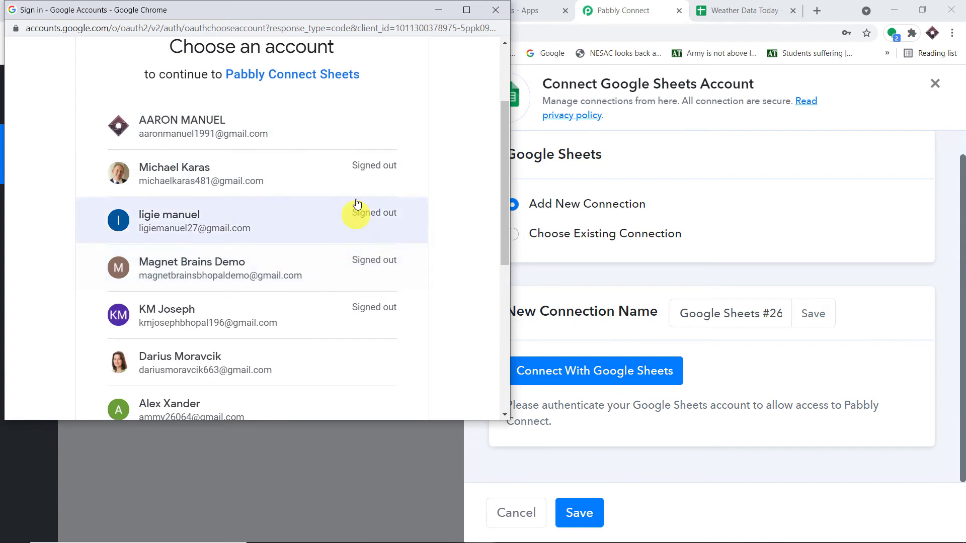
drag(329, 8, 809, 102)
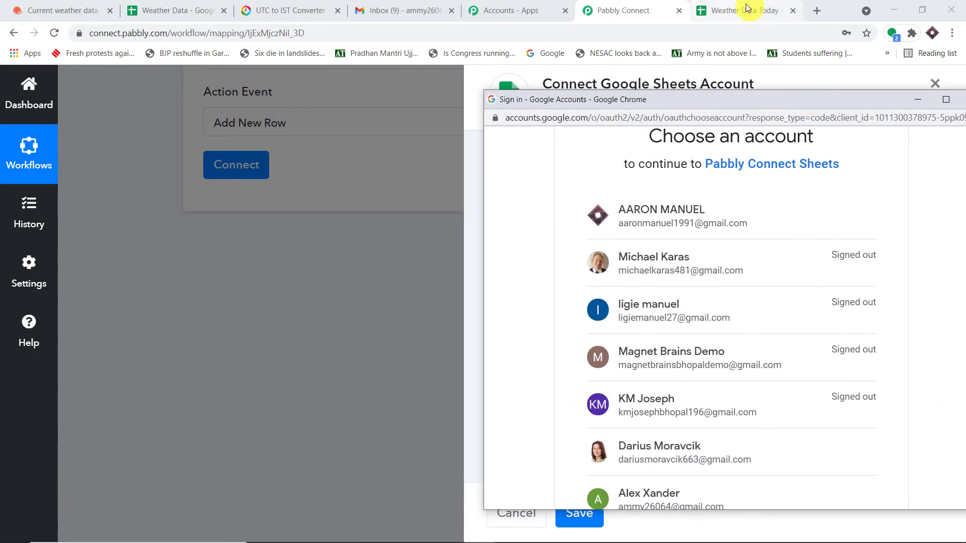
click(661, 230)
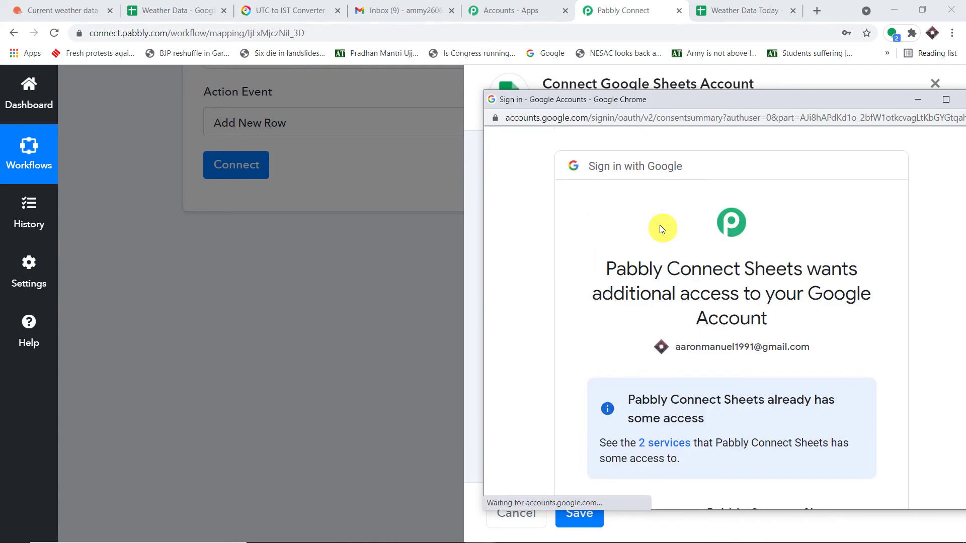
scroll(706, 166, down, 2)
drag(723, 103, 482, 41)
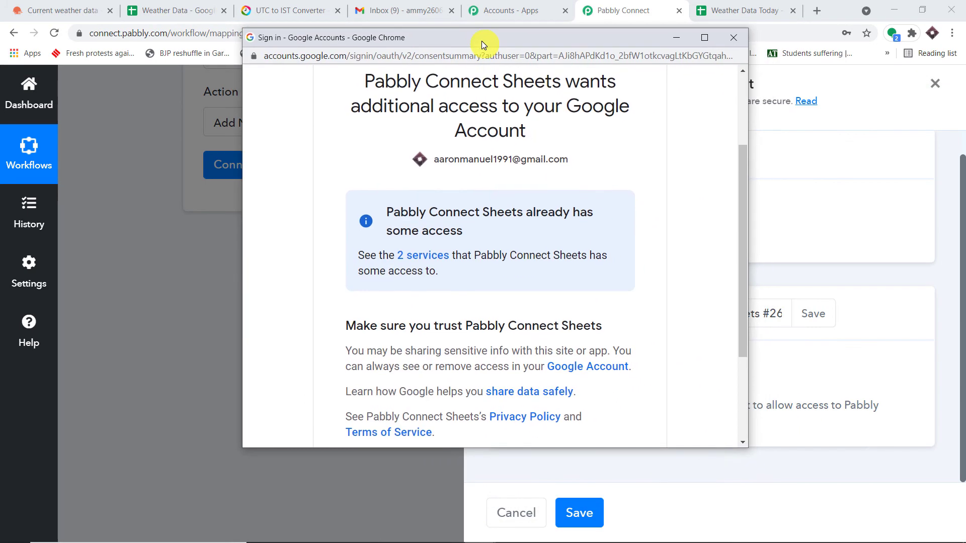
scroll(580, 352, down, 3)
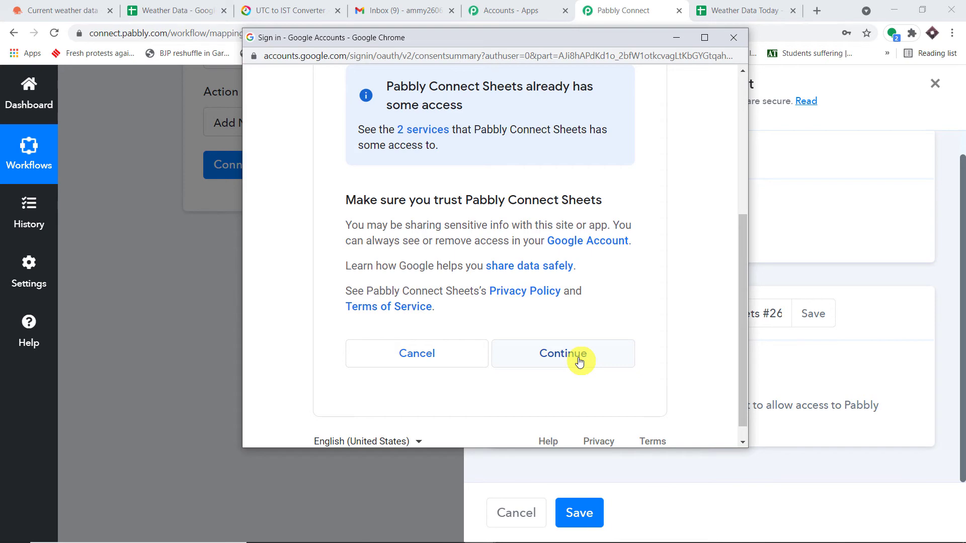
click(578, 361)
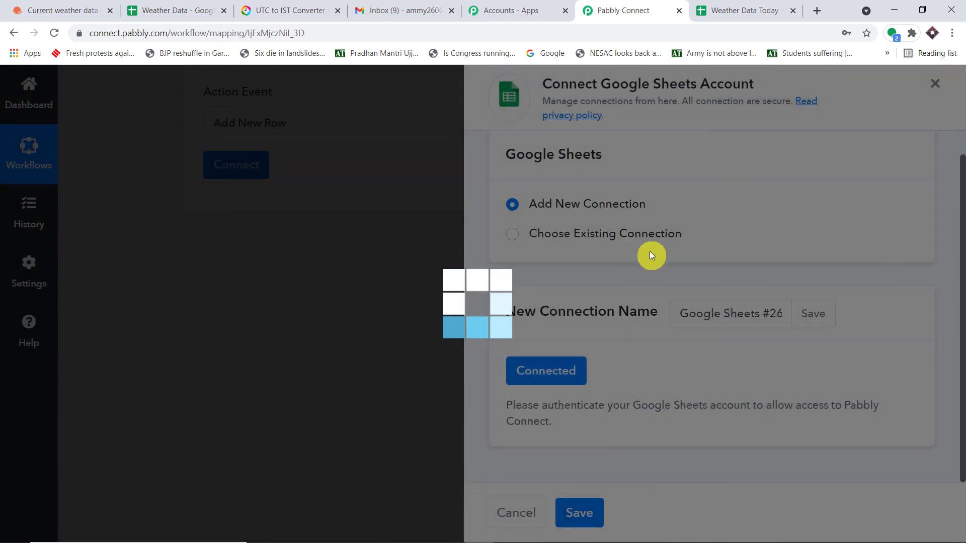
Choose Weather Data Today from the account's spreadsheets as the one that receives the new row.
scroll(706, 207, down, 3)
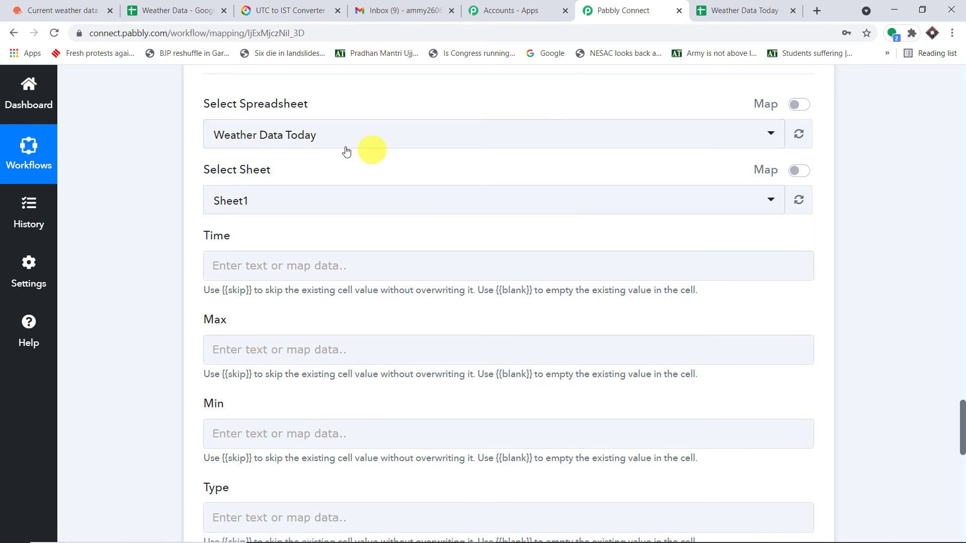
click(330, 140)
scroll(449, 225, down, 15)
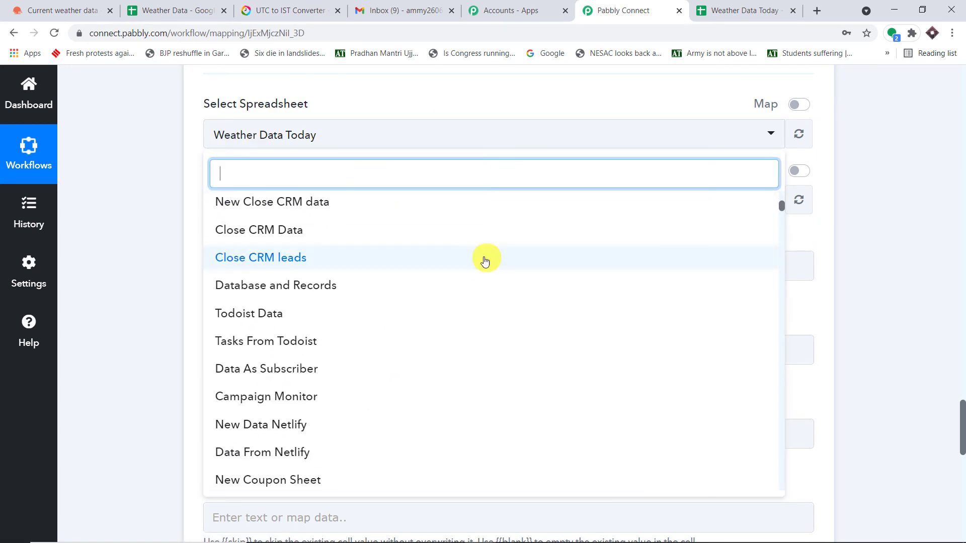
scroll(485, 271, down, 9)
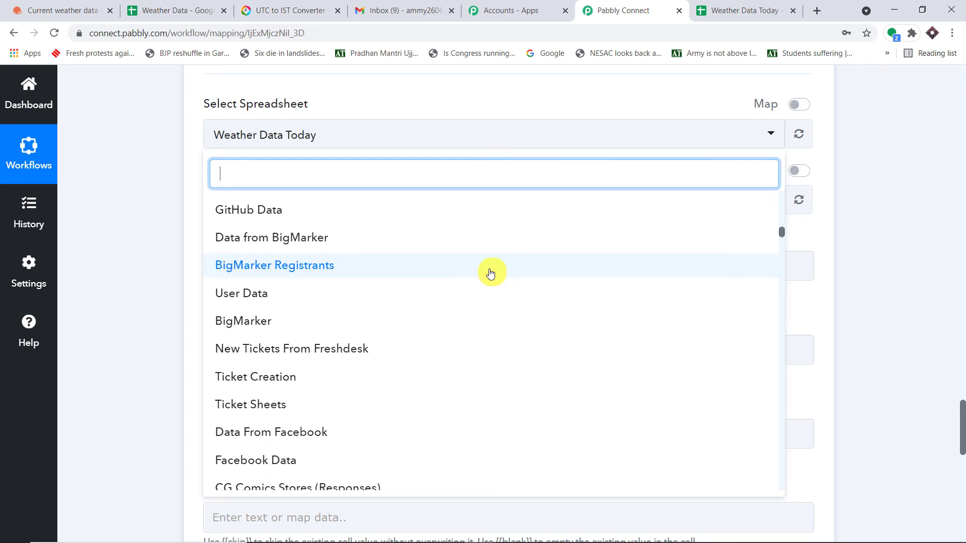
scroll(729, 269, up, 20)
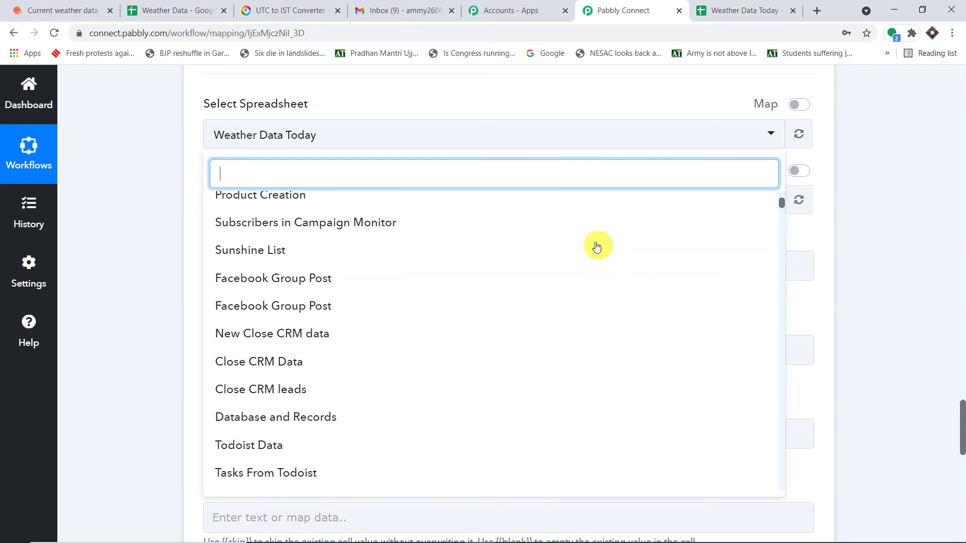
click(253, 205)
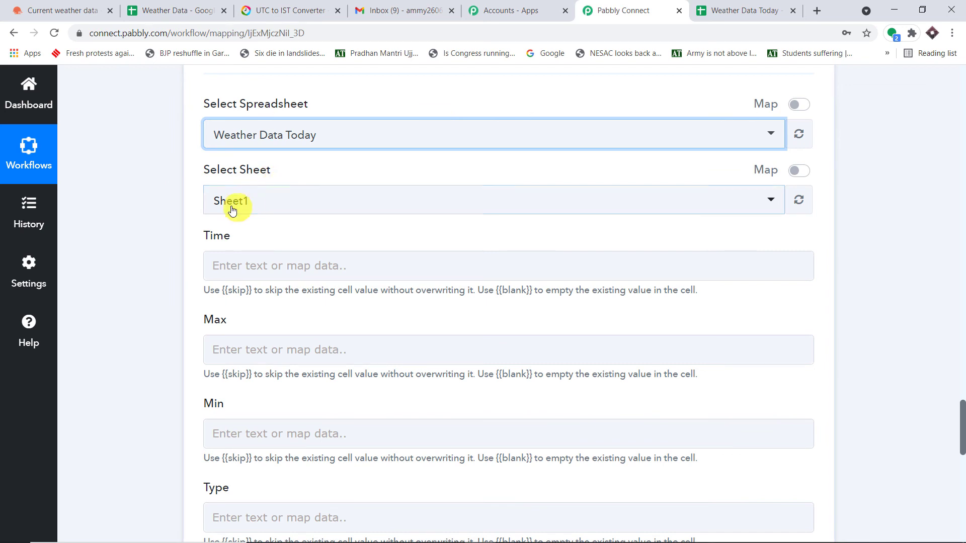
Check the sheet name in the Weather Data Today spreadsheet and keep Sheet1 as the action's target sheet.
click(737, 11)
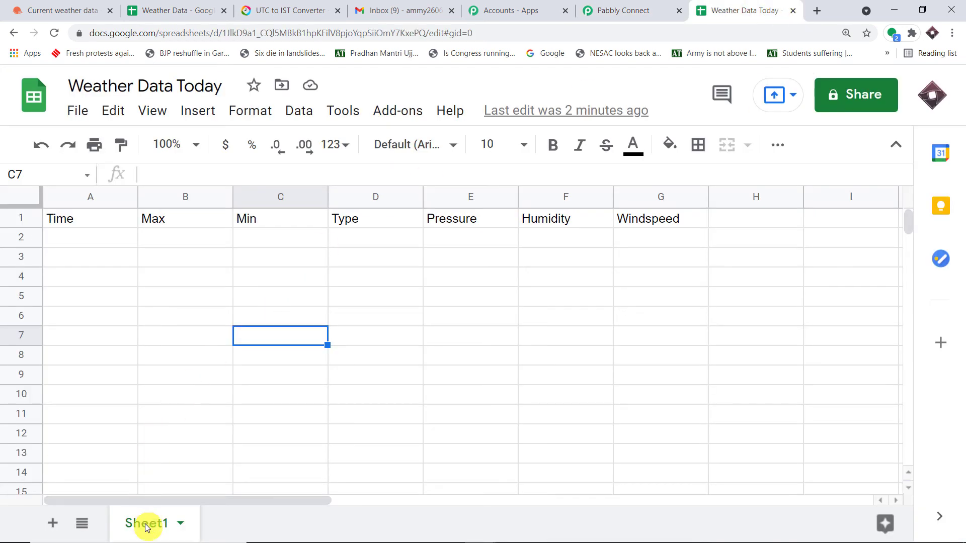
click(638, 8)
click(263, 204)
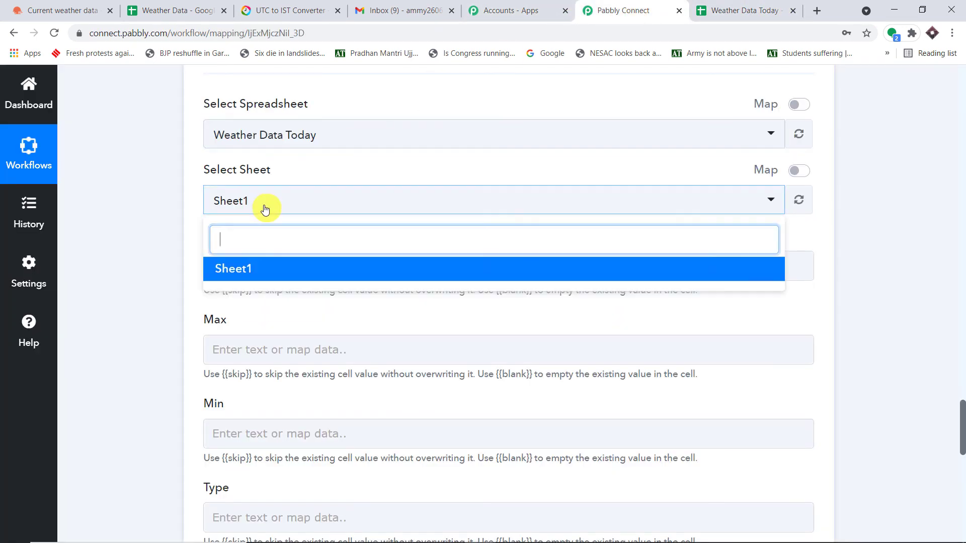
click(314, 169)
Review the column fields and the formatted date, and map the Time field to the Date/Time Formatter step's Result.
scroll(312, 176, down, 2)
scroll(314, 342, down, 5)
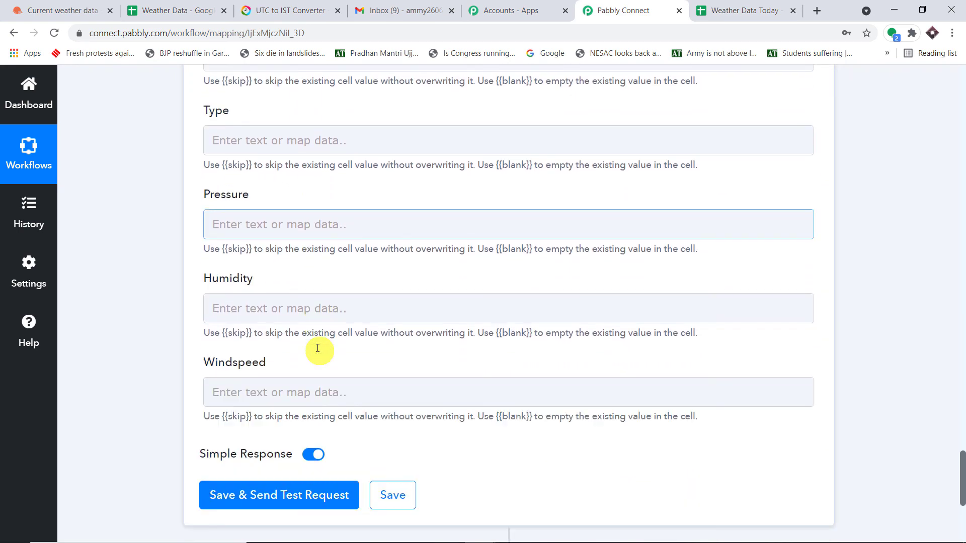
scroll(316, 346, up, 8)
scroll(319, 350, up, 1)
click(244, 333)
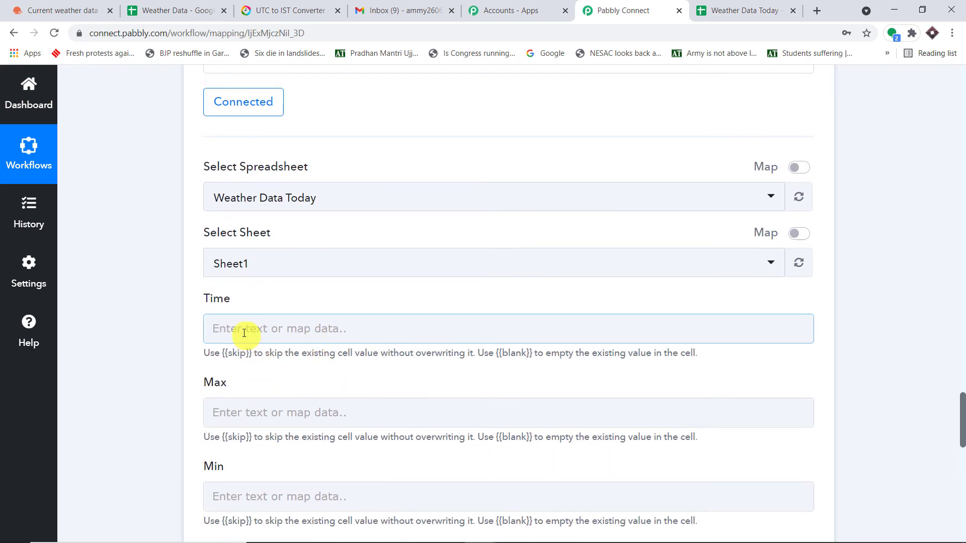
scroll(517, 264, up, 10)
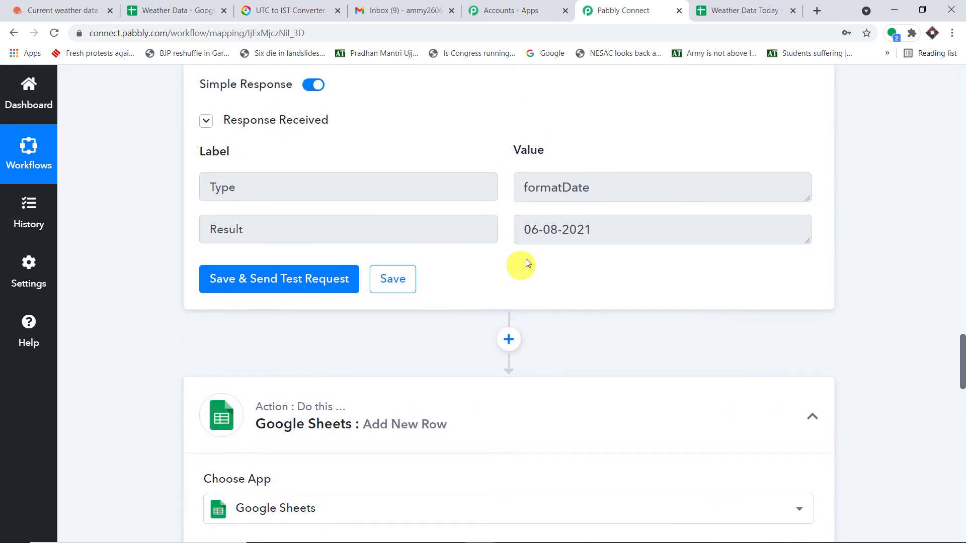
drag(621, 270, 453, 275)
scroll(560, 274, down, 13)
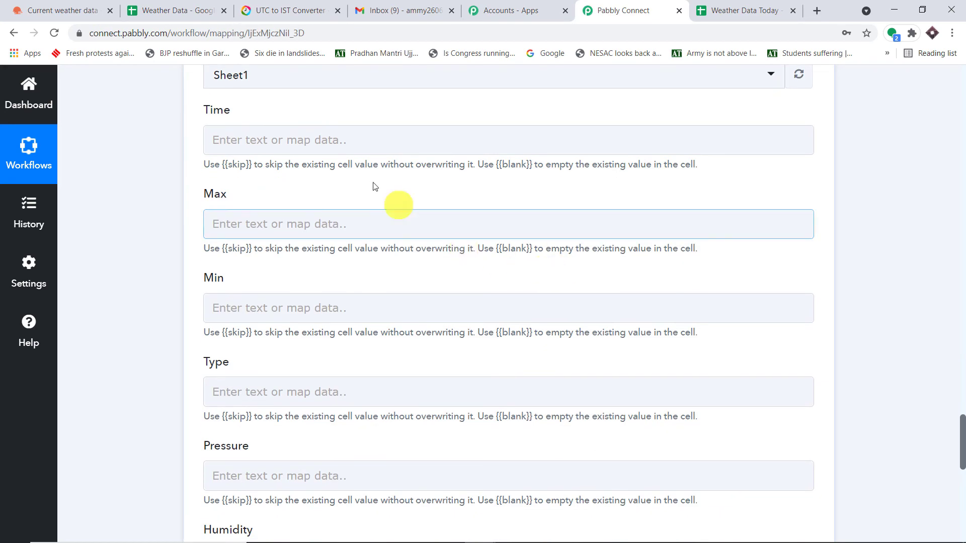
click(325, 138)
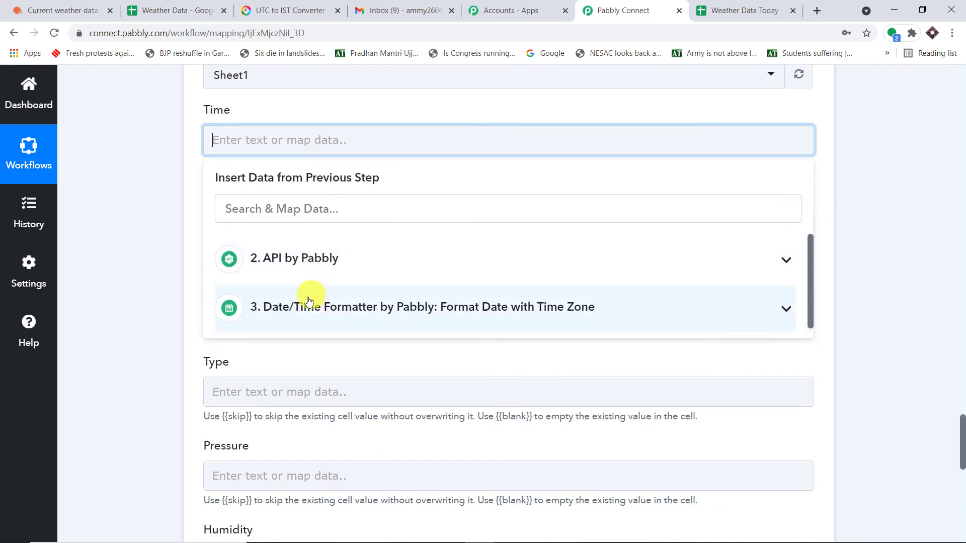
click(308, 305)
click(345, 388)
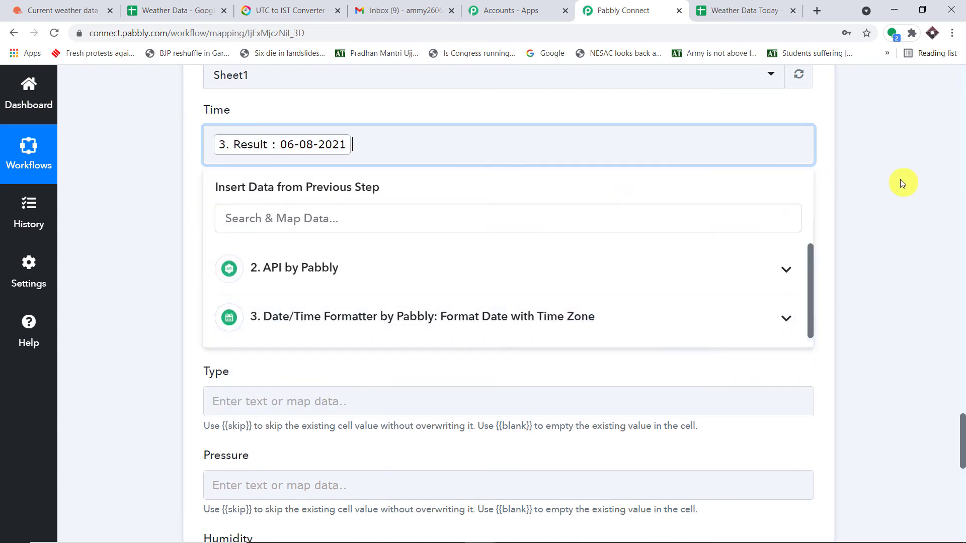
click(824, 209)
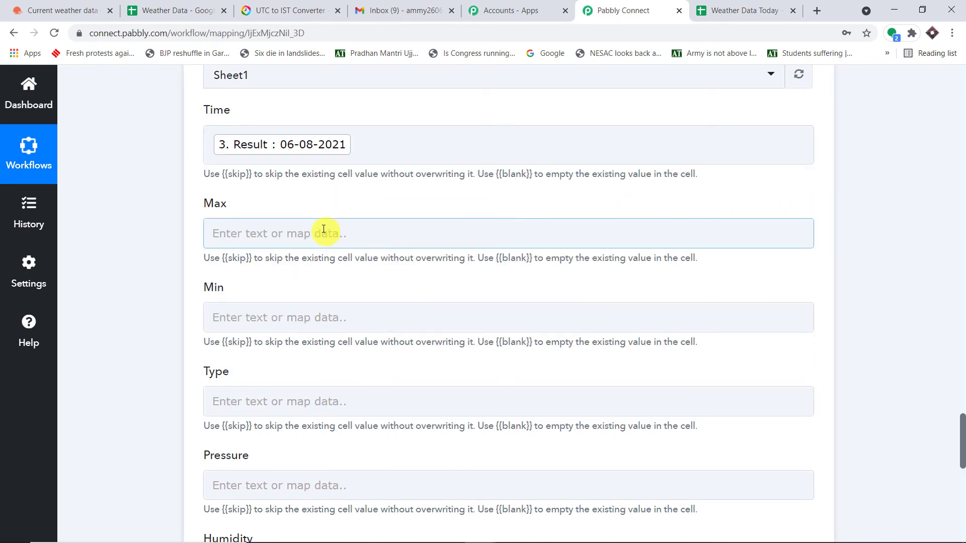
Examine the API step's response for the weather type, minimum and maximum temperature, pressure and humidity values.
scroll(847, 194, up, 15)
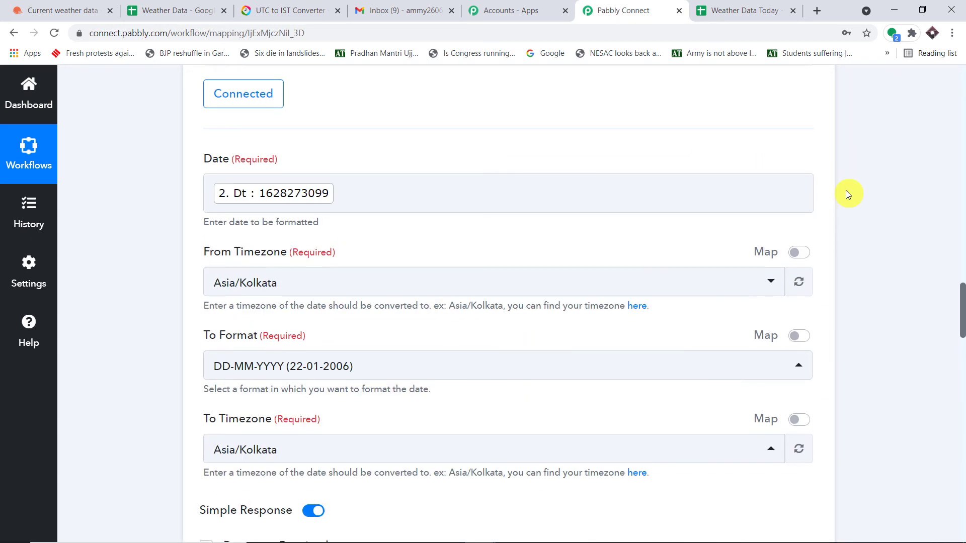
scroll(846, 194, up, 10)
scroll(758, 209, up, 7)
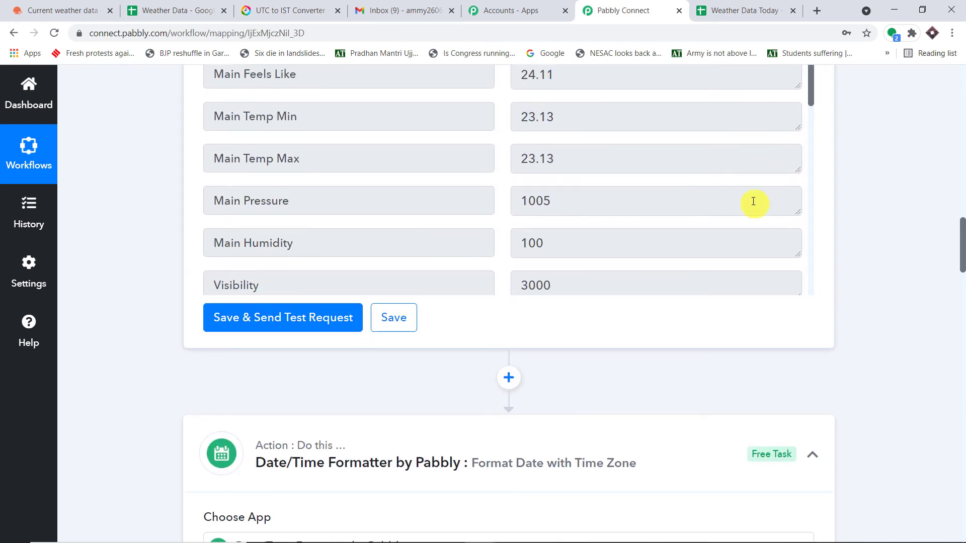
scroll(753, 202, up, 4)
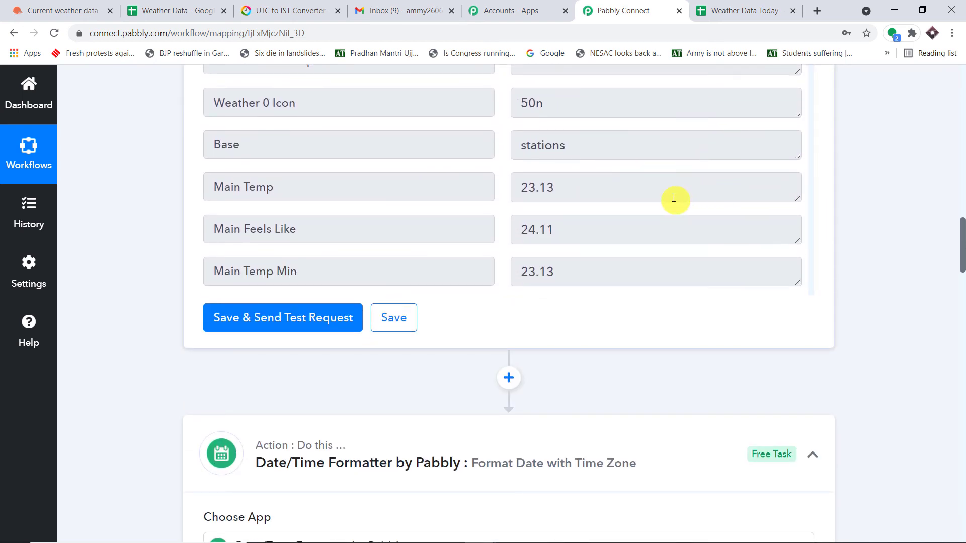
scroll(674, 197, up, 2)
scroll(754, 155, down, 2)
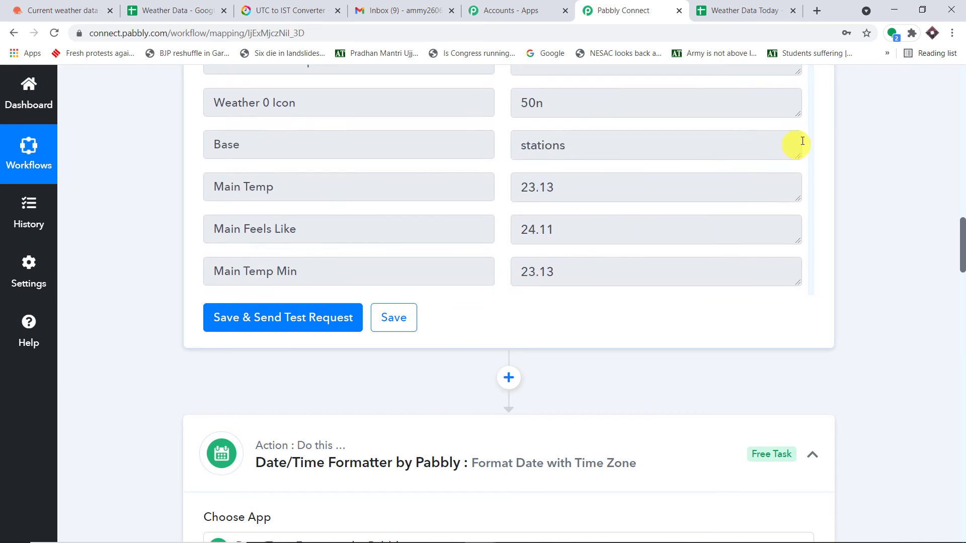
scroll(801, 143, up, 2)
scroll(960, 221, up, 2)
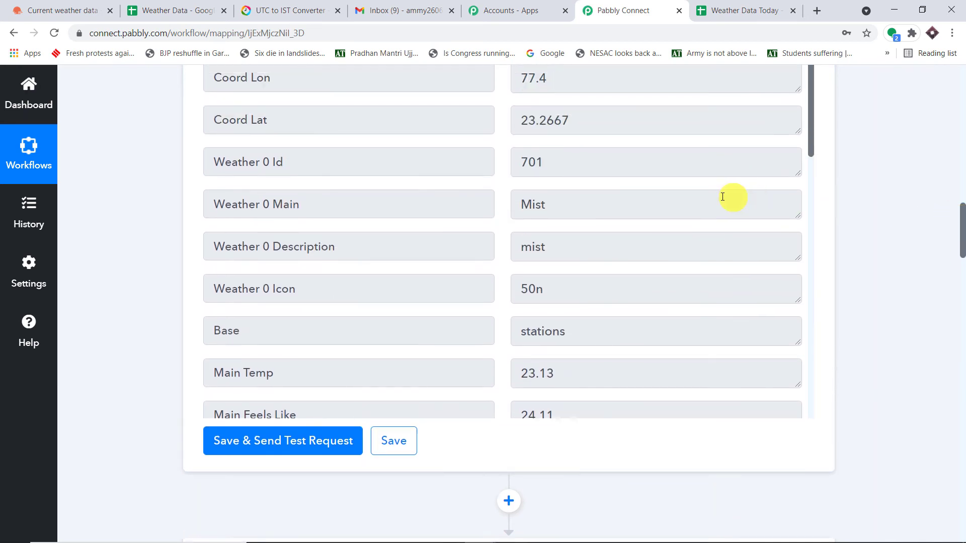
scroll(727, 198, up, 4)
scroll(646, 282, down, 3)
scroll(651, 264, down, 5)
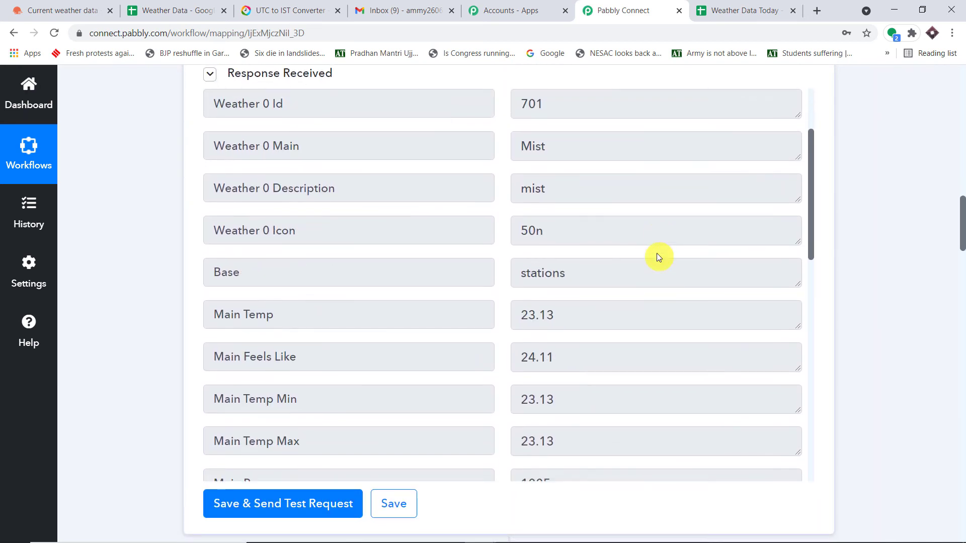
Check the minimum and maximum temperatures in the API response and map the Max field to the API step's Main Temp Max.
drag(581, 310, 465, 319)
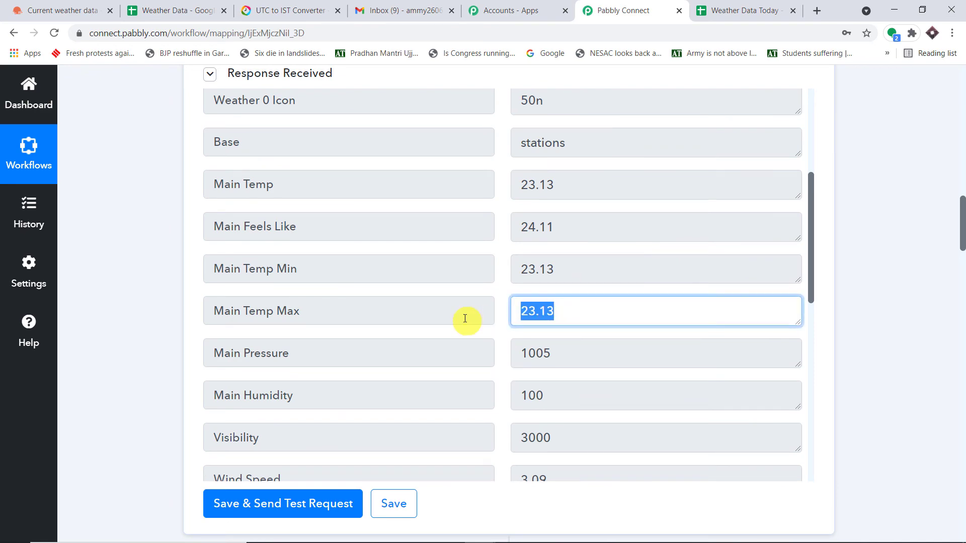
drag(546, 268, 445, 263)
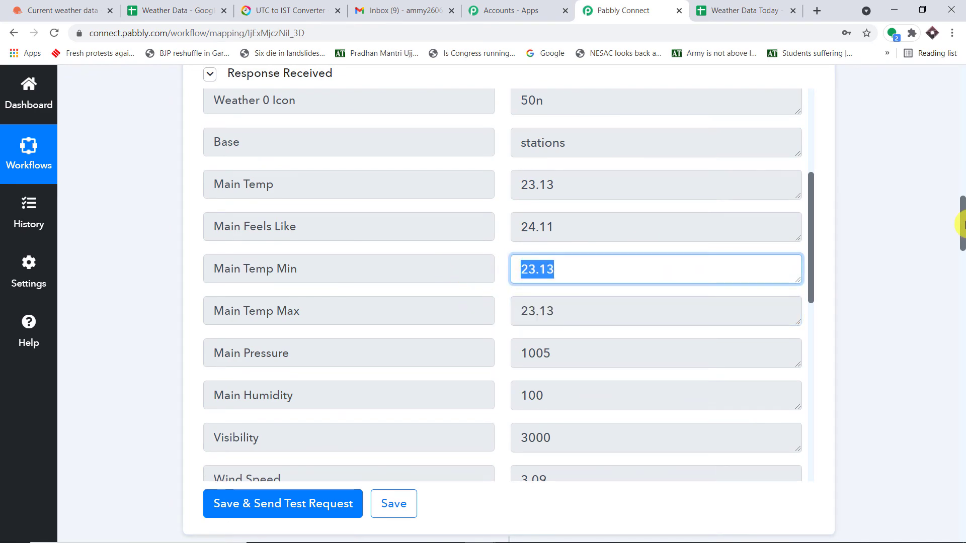
drag(961, 224, 959, 450)
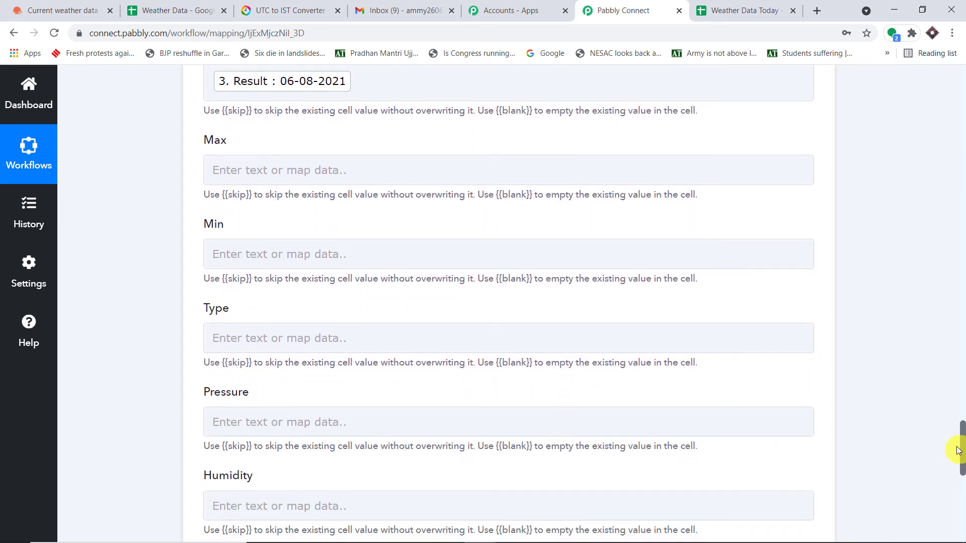
click(278, 170)
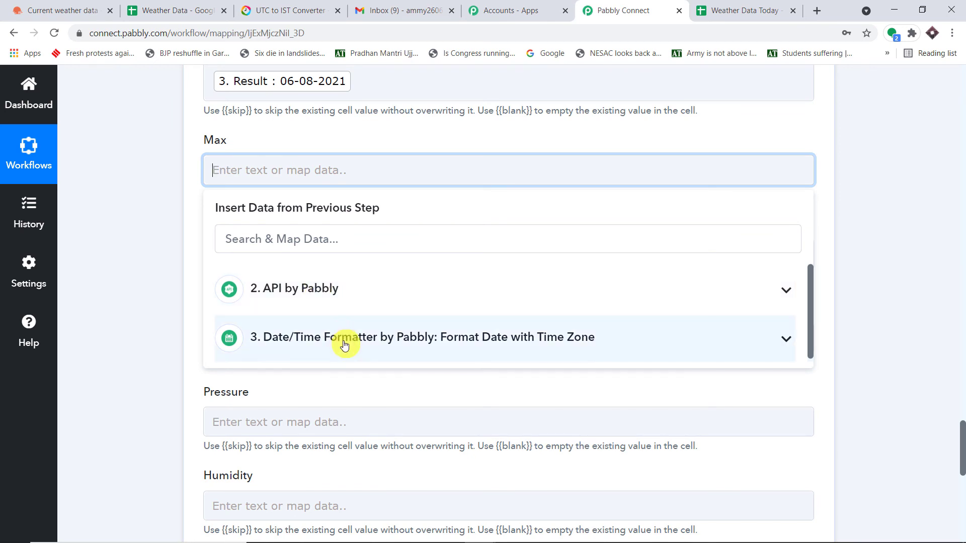
click(284, 343)
click(296, 293)
scroll(396, 417, down, 1)
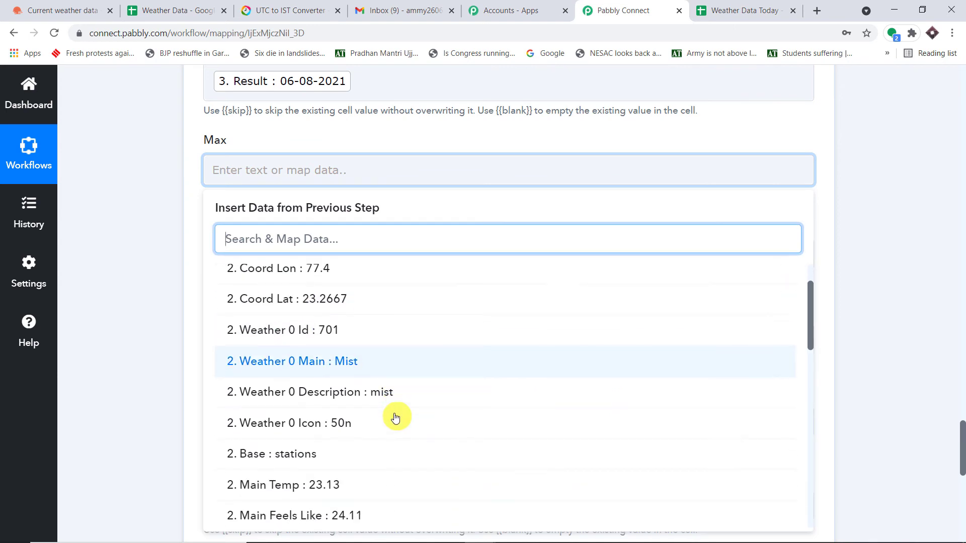
scroll(396, 418, down, 3)
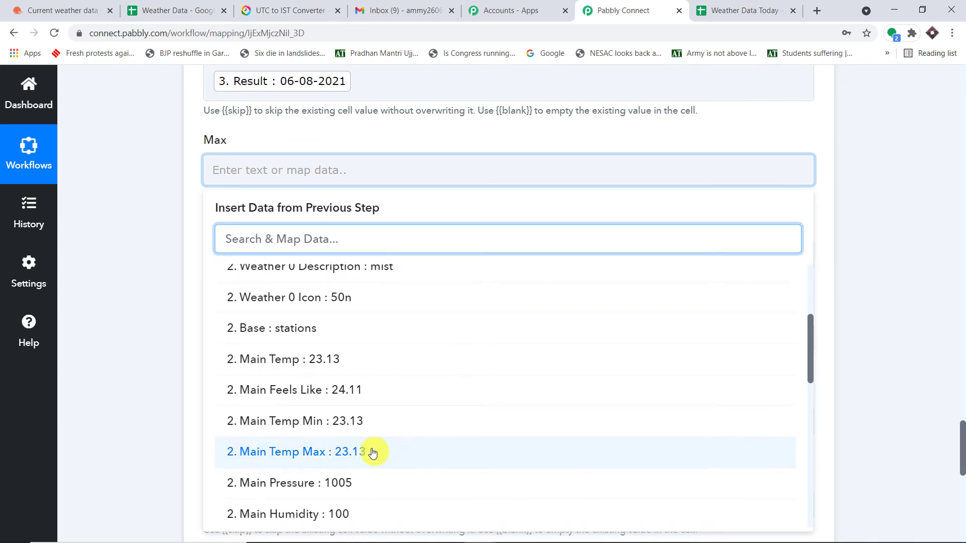
click(372, 451)
click(407, 171)
Map the Min field of the Google Sheets row to the API by Pabbly step's Main Temp Min.
scroll(414, 140, down, 2)
click(376, 142)
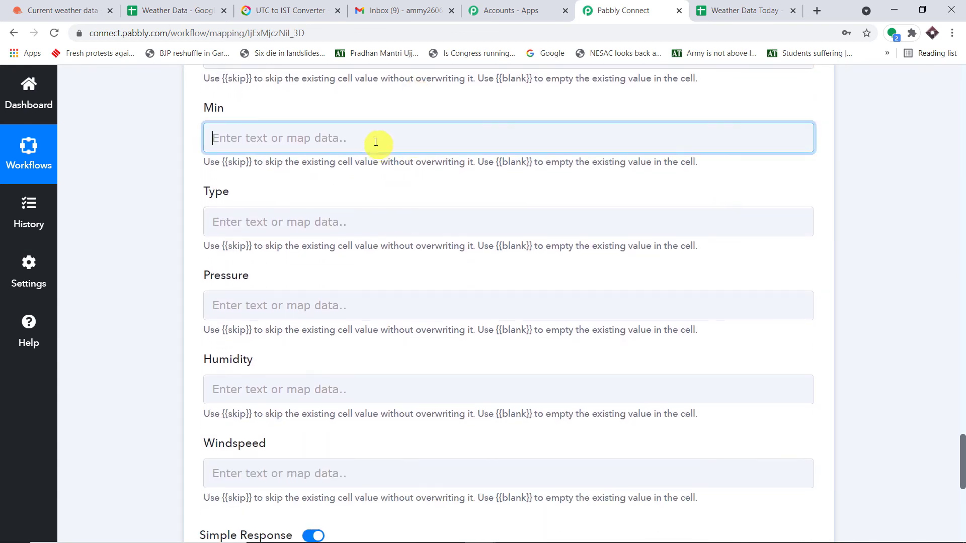
click(377, 257)
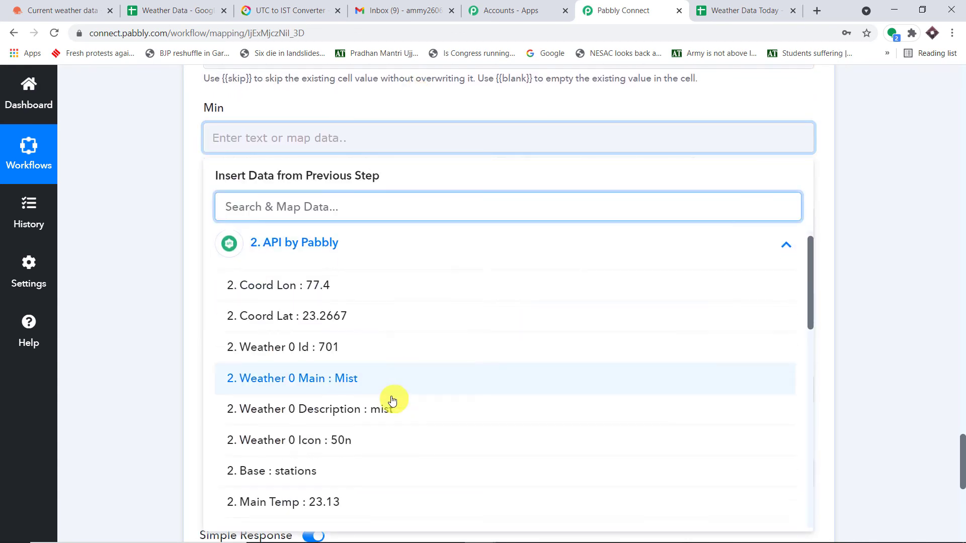
scroll(393, 401, down, 3)
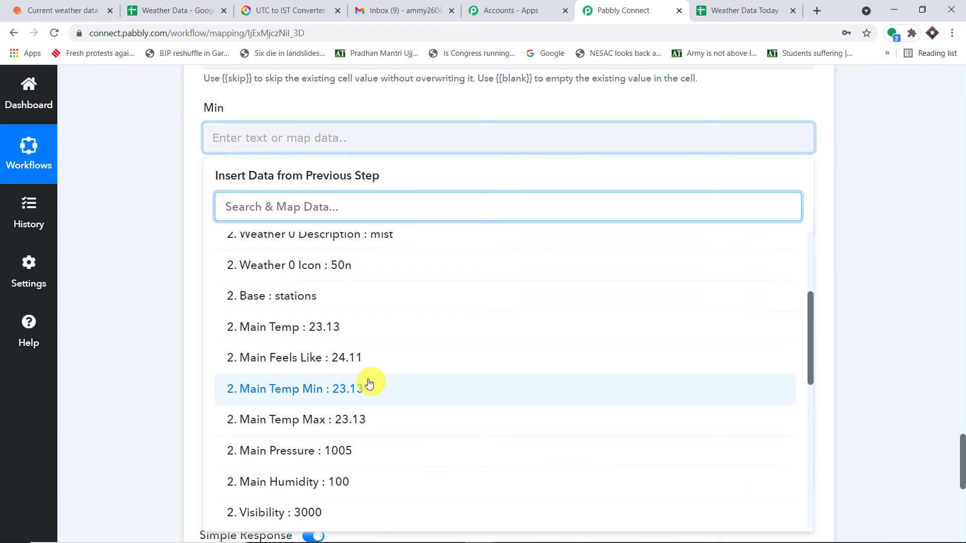
click(367, 390)
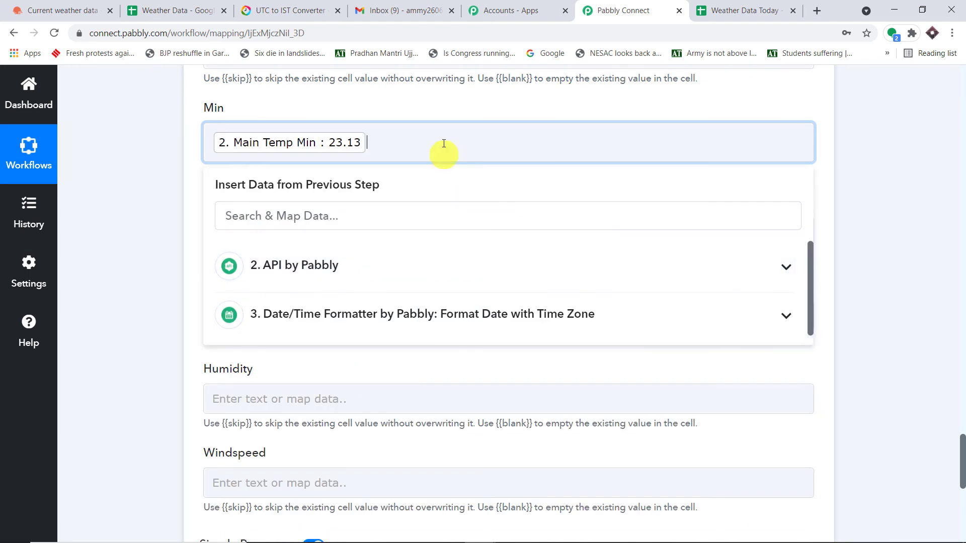
click(458, 101)
Map the Type field of the Google Sheets row to the API by Pabbly step's Weather 0 Description.
scroll(459, 103, down, 2)
click(388, 112)
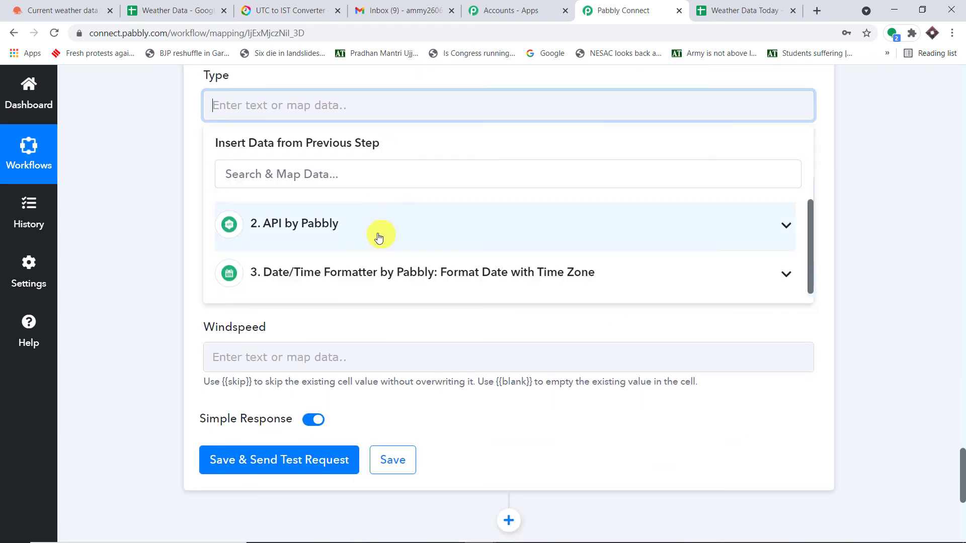
click(378, 233)
scroll(418, 291, down, 2)
scroll(421, 332, down, 2)
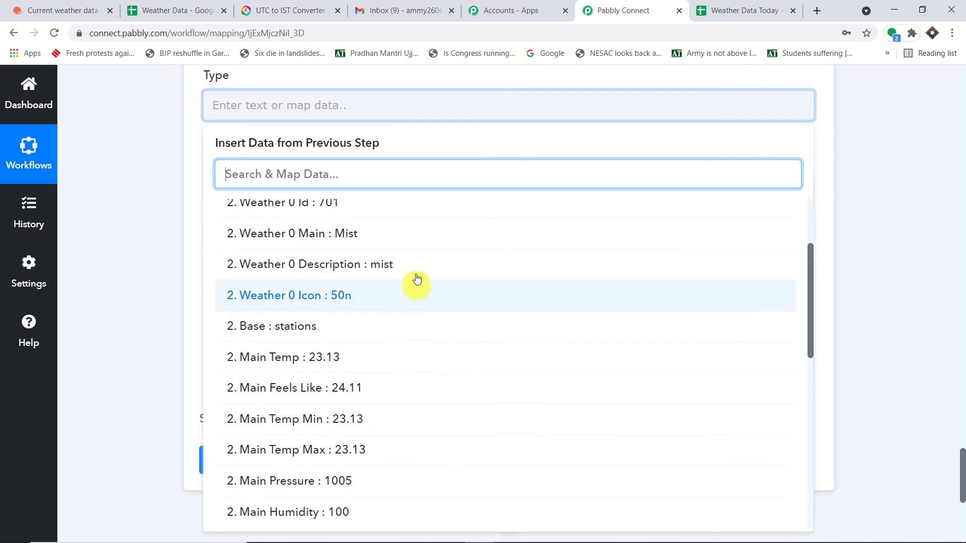
click(417, 265)
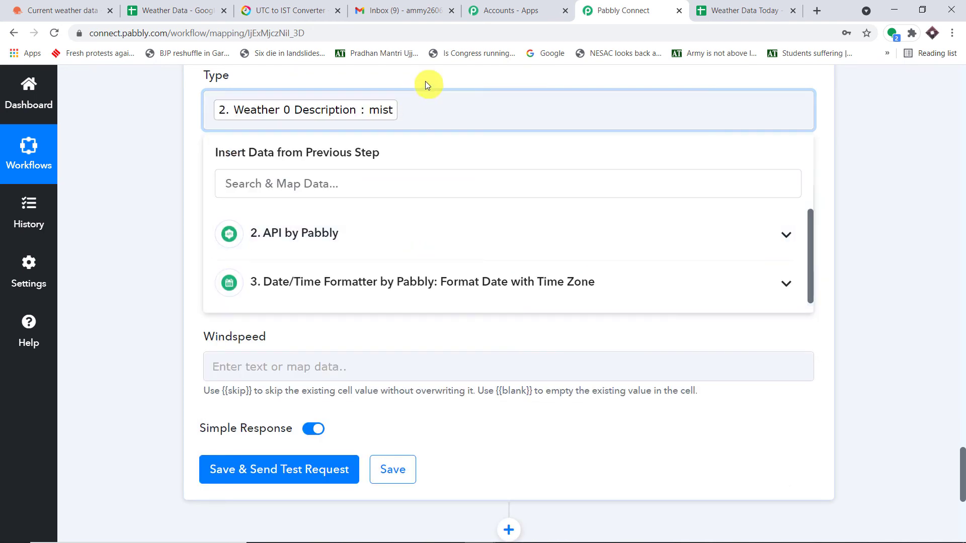
click(424, 80)
Map the Pressure field of the Google Sheets row to the API by Pabbly step's Main Pressure.
scroll(427, 98, down, 1)
click(334, 135)
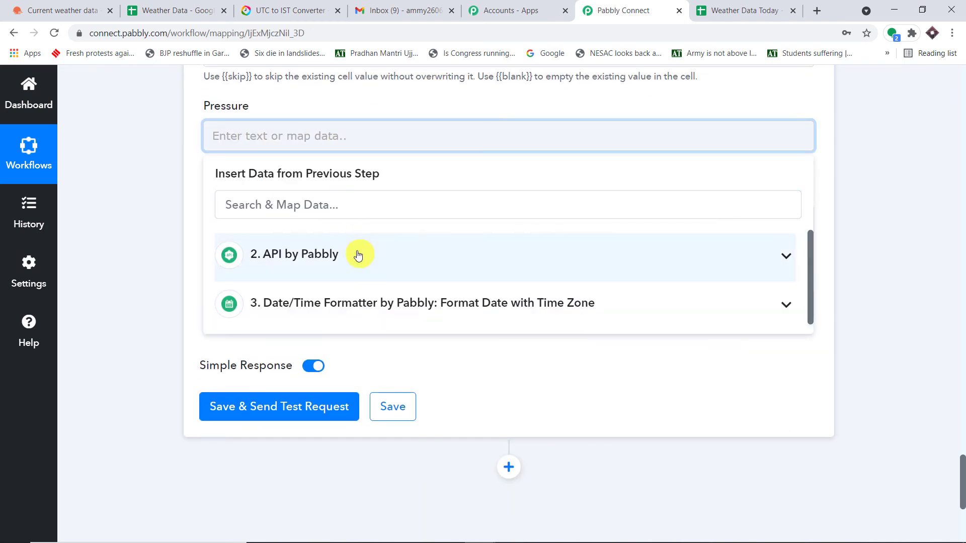
click(358, 255)
scroll(406, 308, down, 4)
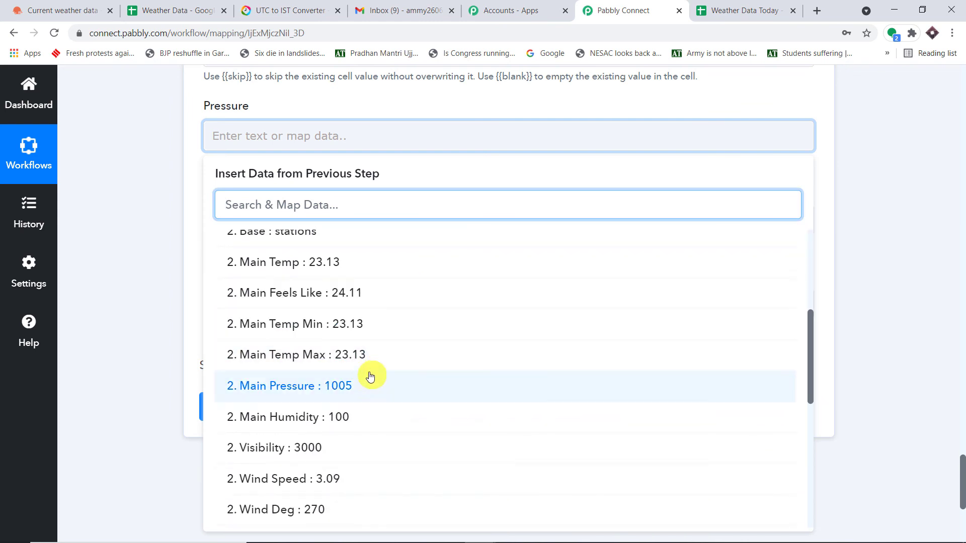
click(370, 376)
click(463, 100)
Map the Humidity field of the Google Sheets row to the API by Pabbly step's Main Humidity.
scroll(464, 100, down, 2)
click(385, 105)
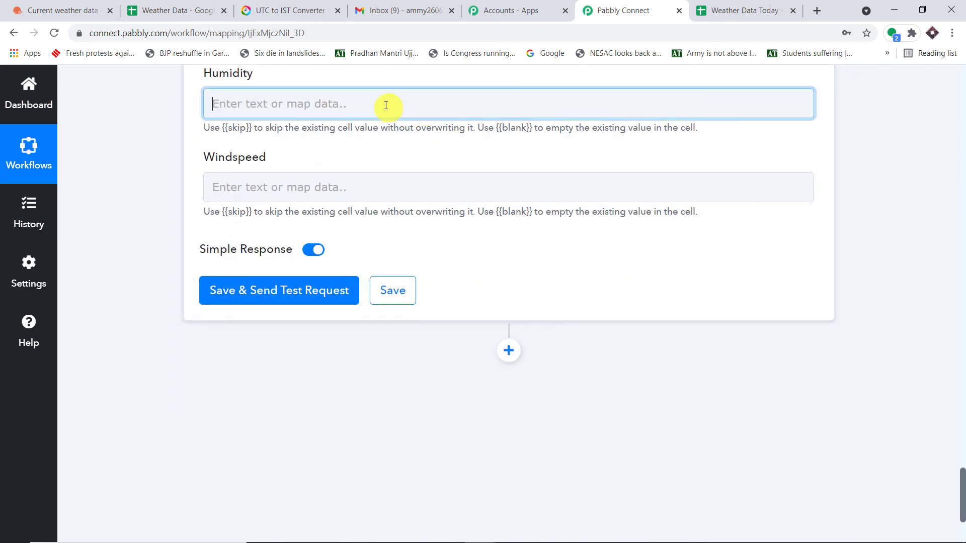
click(377, 220)
scroll(462, 277, down, 2)
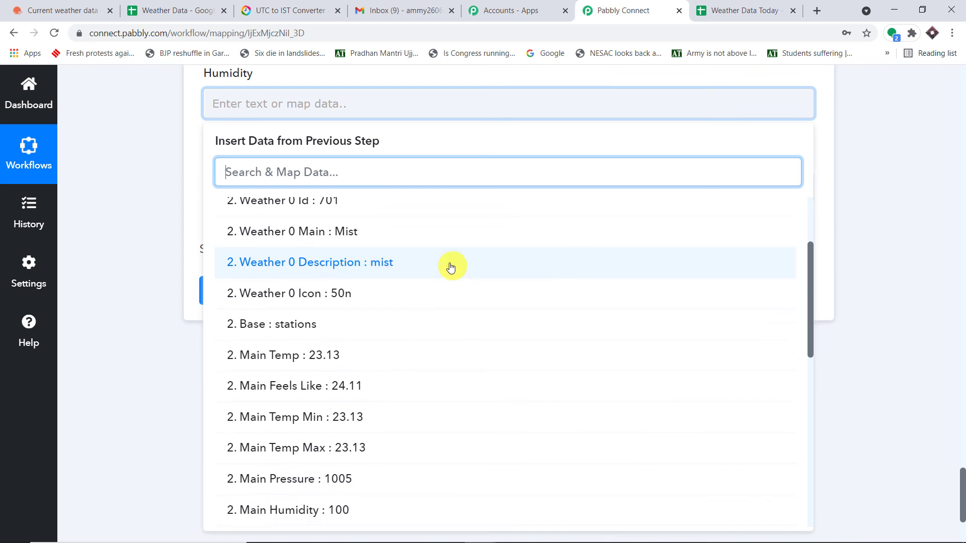
scroll(455, 274, down, 4)
click(365, 384)
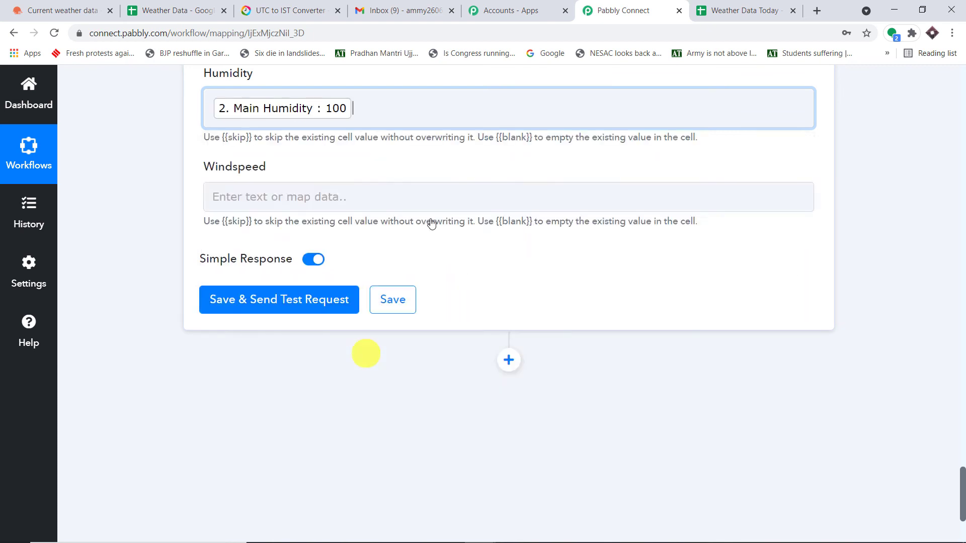
click(475, 82)
scroll(469, 88, up, 2)
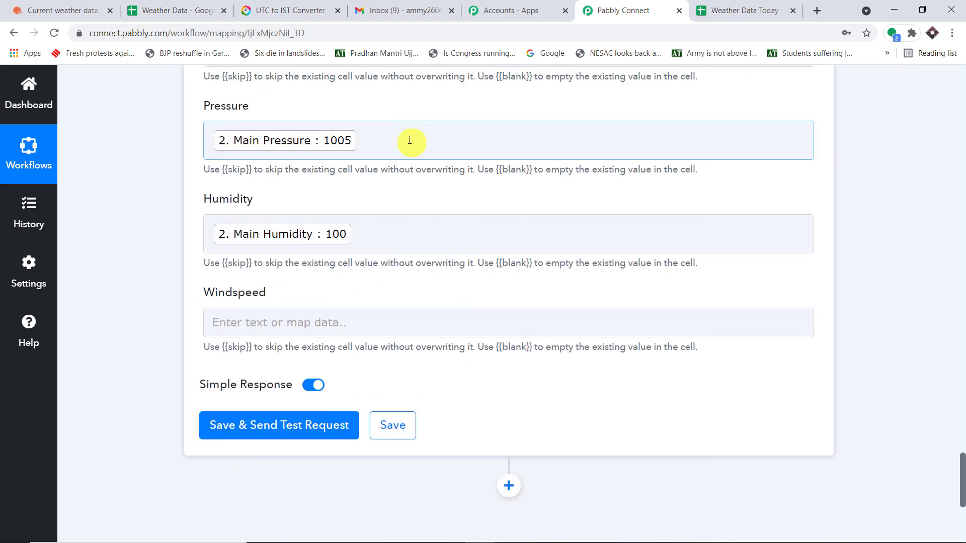
Map the Windspeed field of the Google Sheets row to the API by Pabbly step's Wind Speed.
scroll(409, 144, down, 3)
click(309, 197)
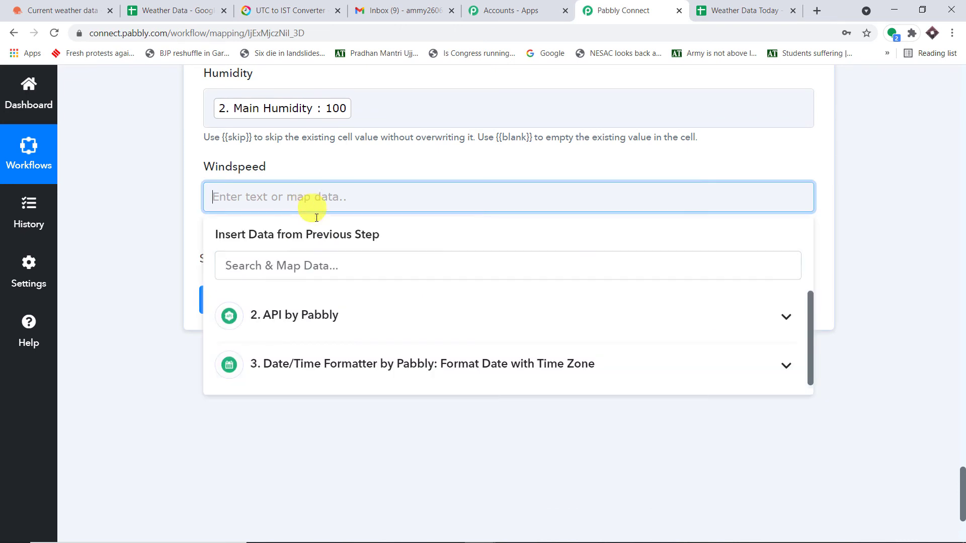
click(351, 303)
scroll(463, 312, down, 4)
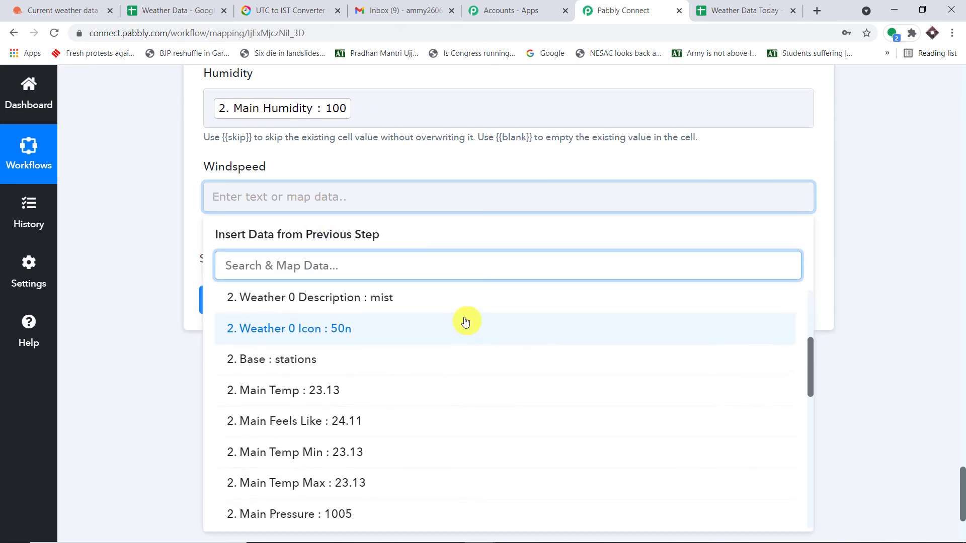
scroll(378, 338, up, 1)
scroll(372, 340, down, 4)
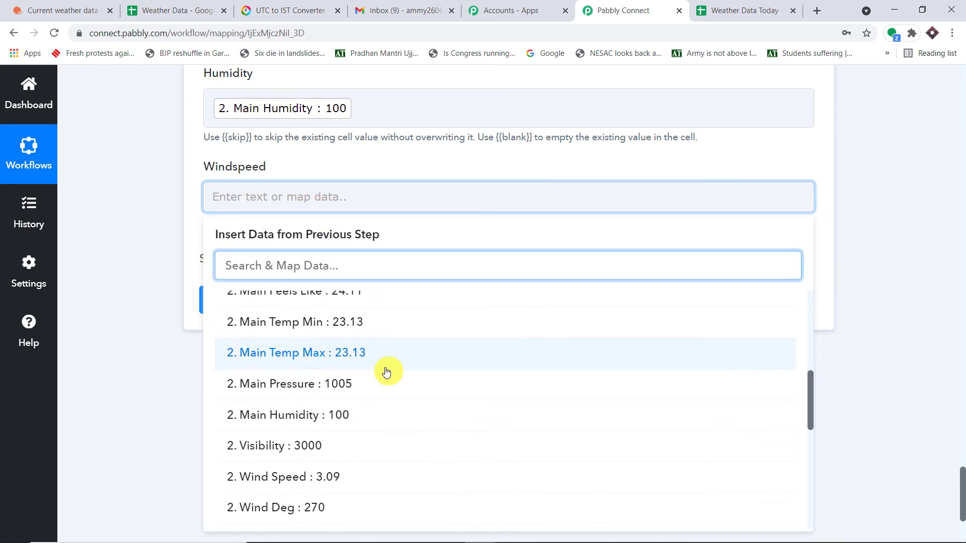
scroll(377, 377, down, 1)
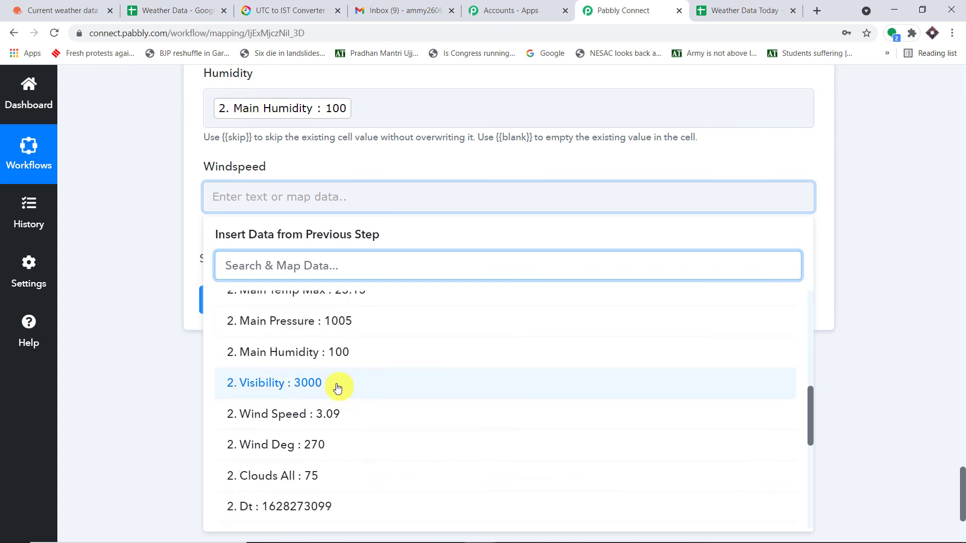
click(351, 413)
click(494, 165)
Review the mapped column fields, then save the Google Sheets action and send its test request.
scroll(494, 173, up, 11)
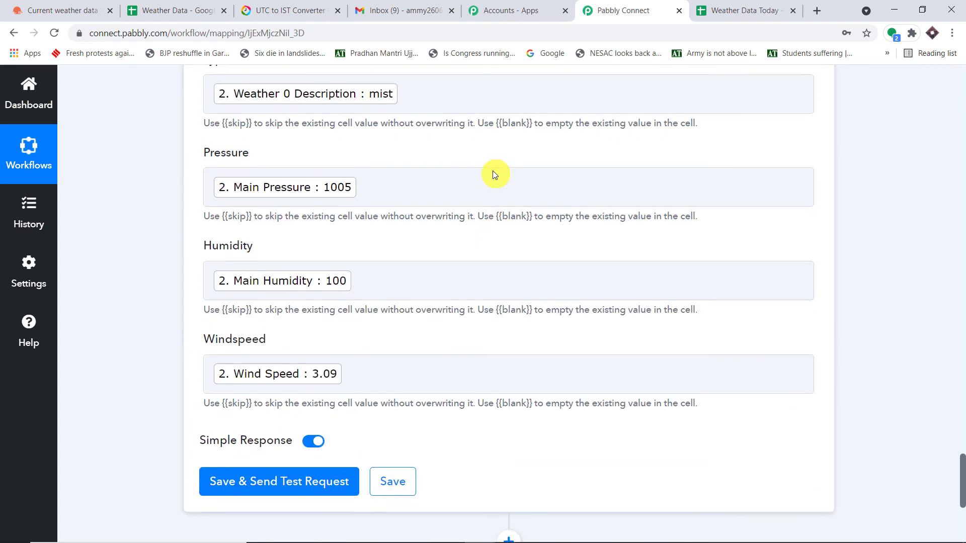
scroll(494, 137, down, 11)
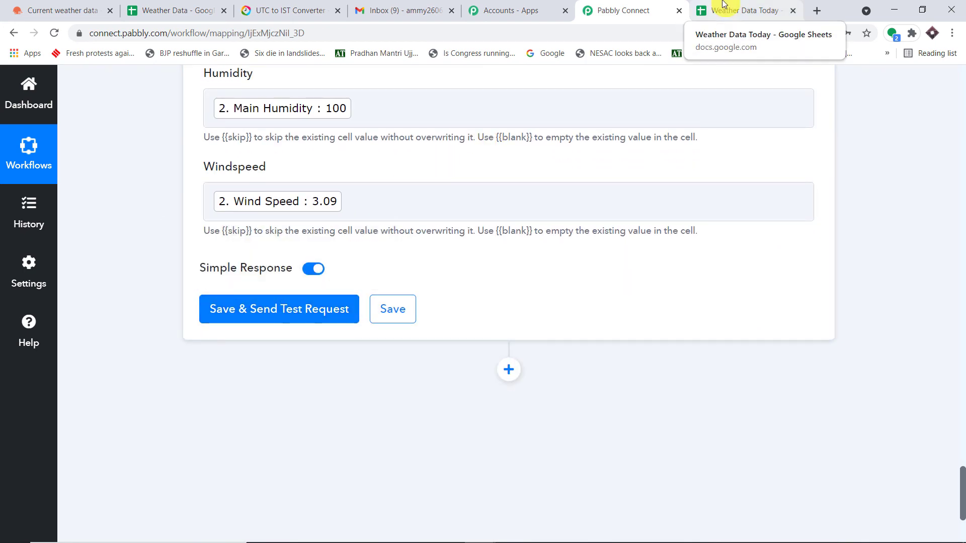
click(294, 320)
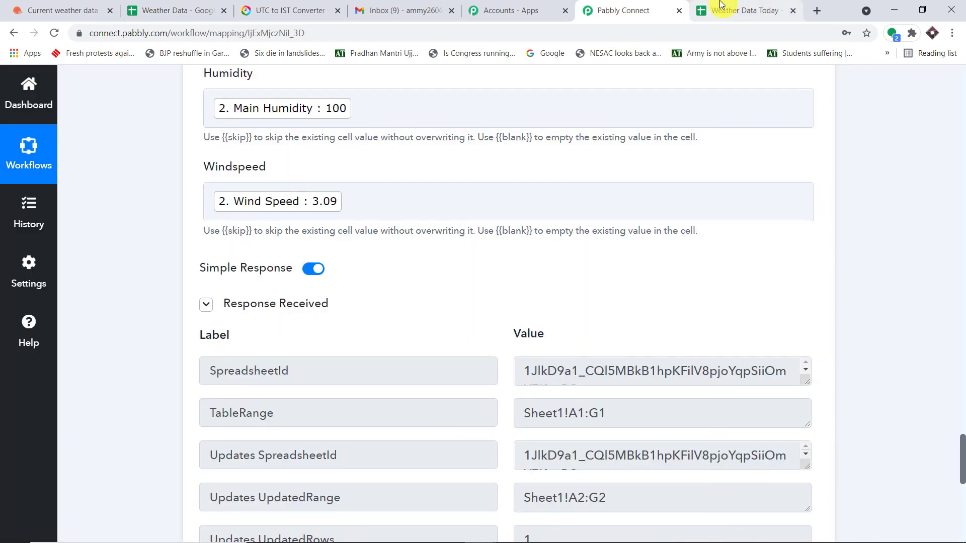
Switch to the Weather Data Today spreadsheet and check each value in row 2, from Time through Windspeed.
click(721, 8)
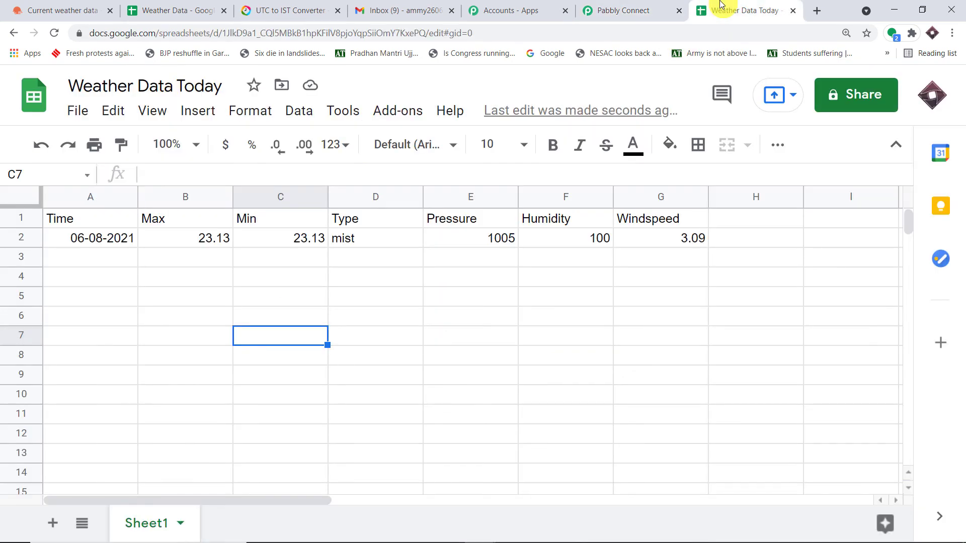
click(79, 243)
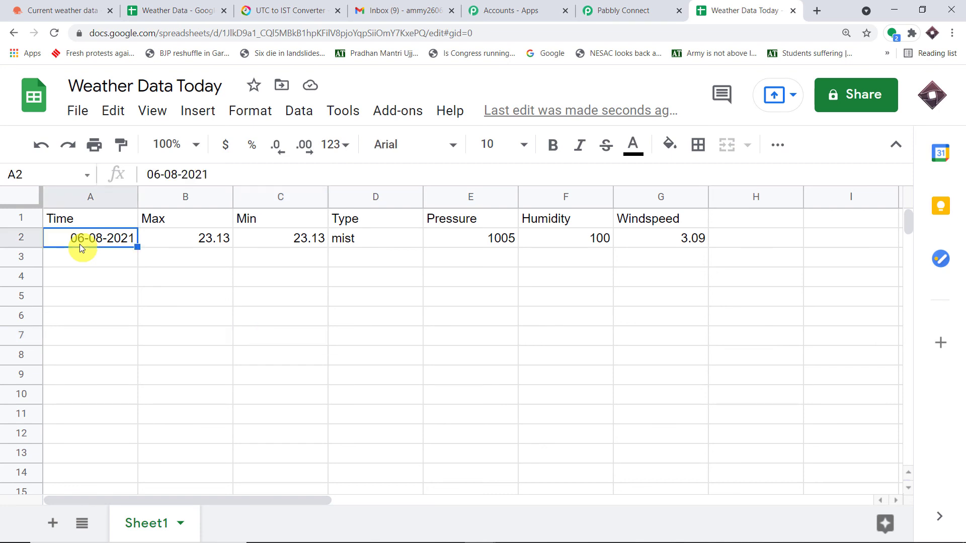
click(186, 238)
click(282, 245)
click(359, 239)
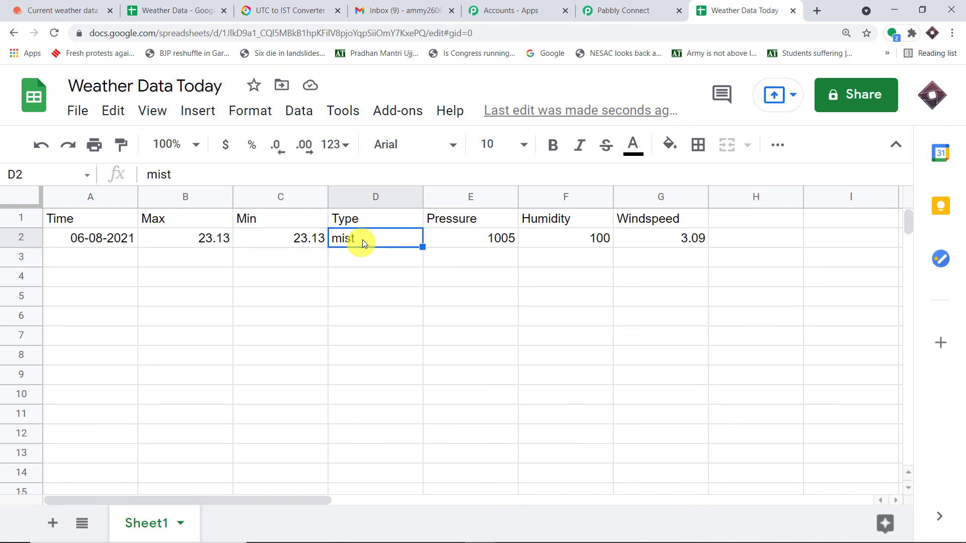
click(489, 242)
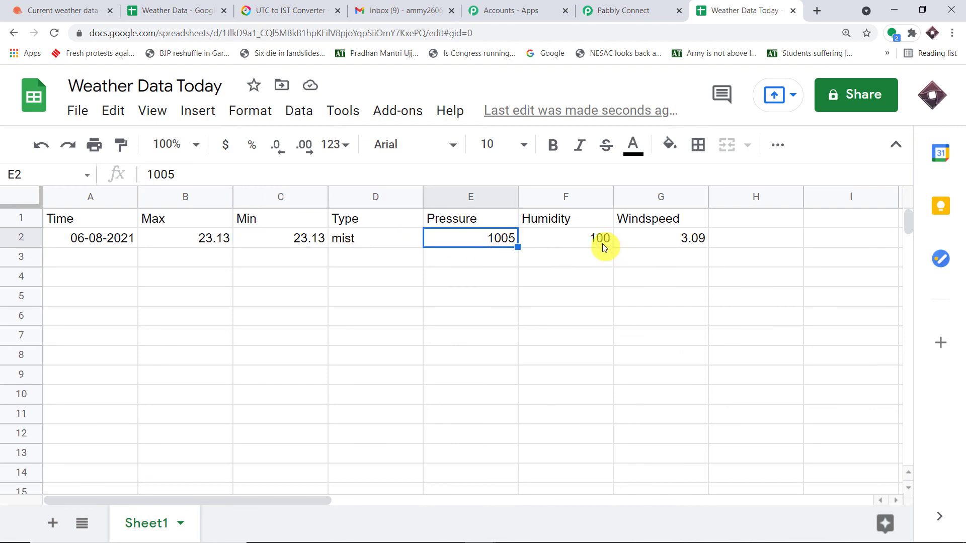
click(603, 243)
click(655, 244)
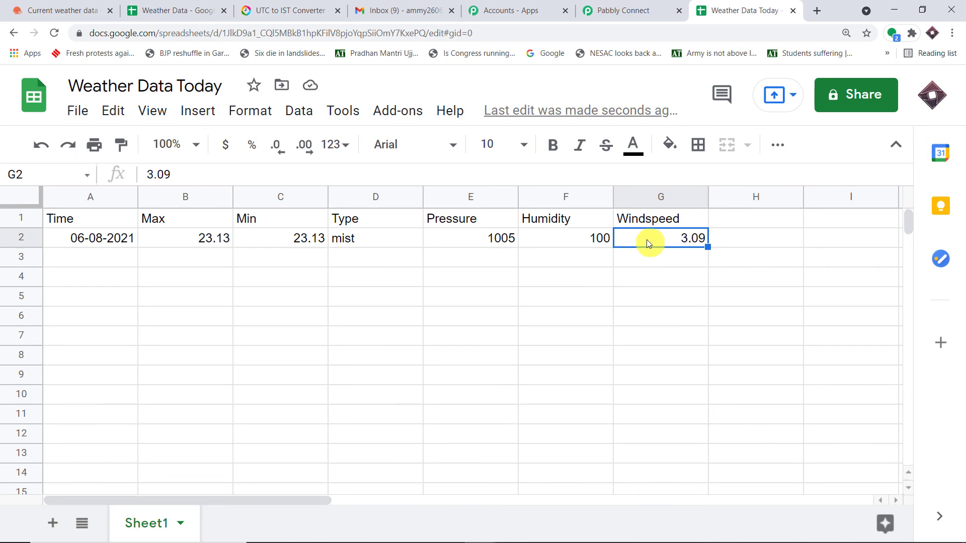
Review the Schedule trigger's run frequency and time in Pabbly Connect, then return to the Weather Data Today spreadsheet.
click(623, 10)
scroll(929, 242, up, 5)
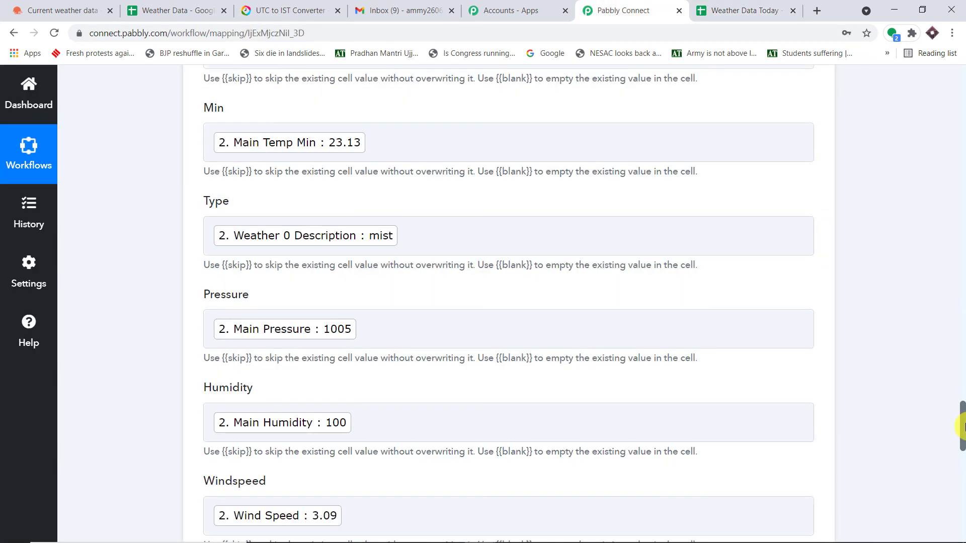
drag(960, 426, 957, 79)
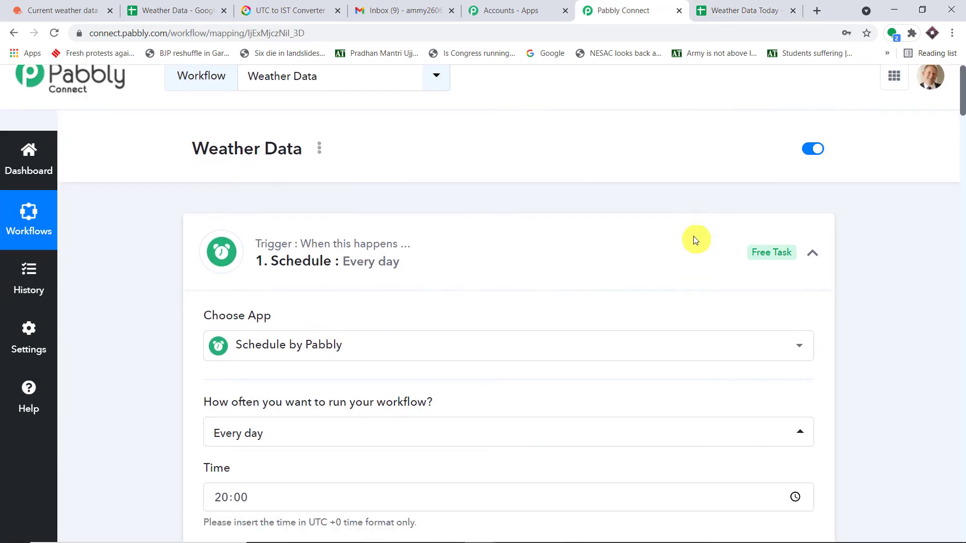
scroll(626, 271, down, 4)
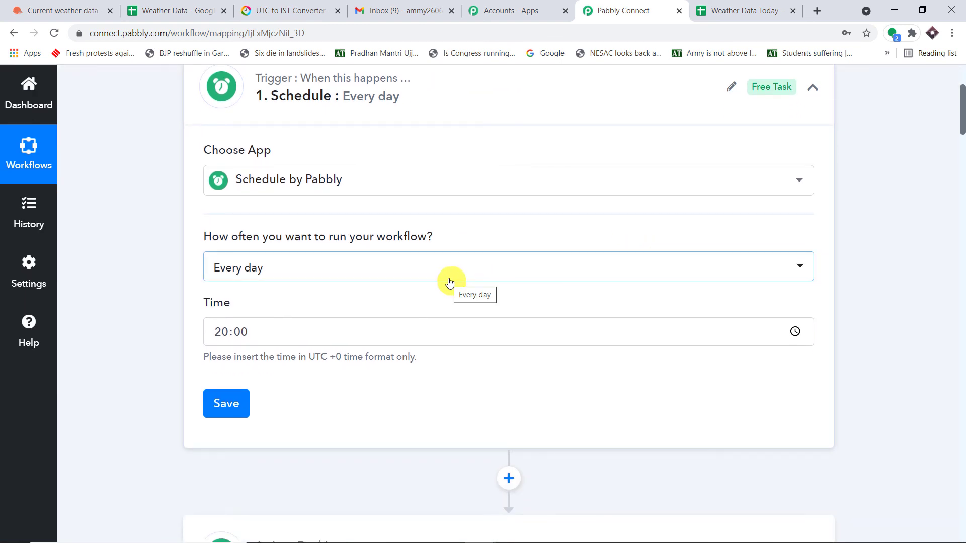
click(747, 6)
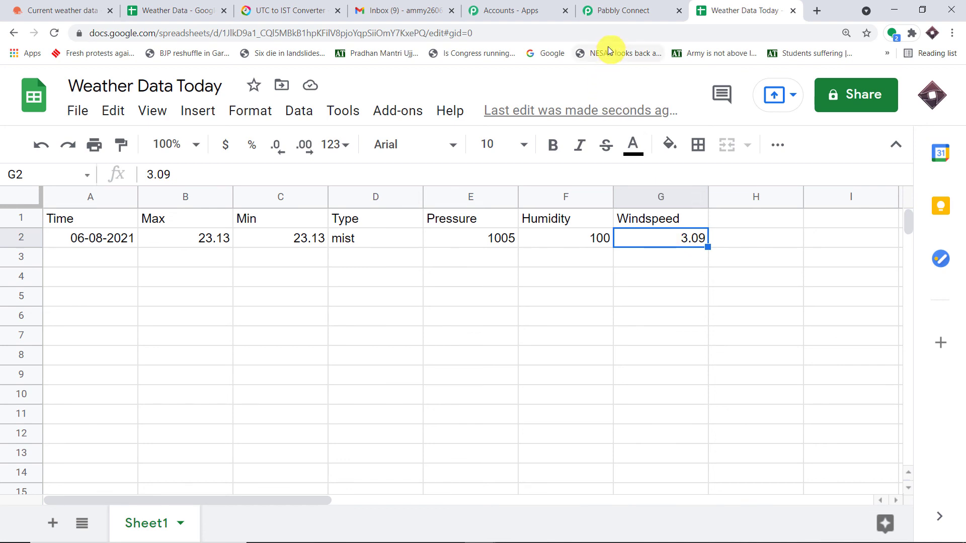
Switch to Pabbly Connect, collapse the expanded workflow steps and review the sequence from the Schedule trigger to the Google Sheets action.
click(624, 11)
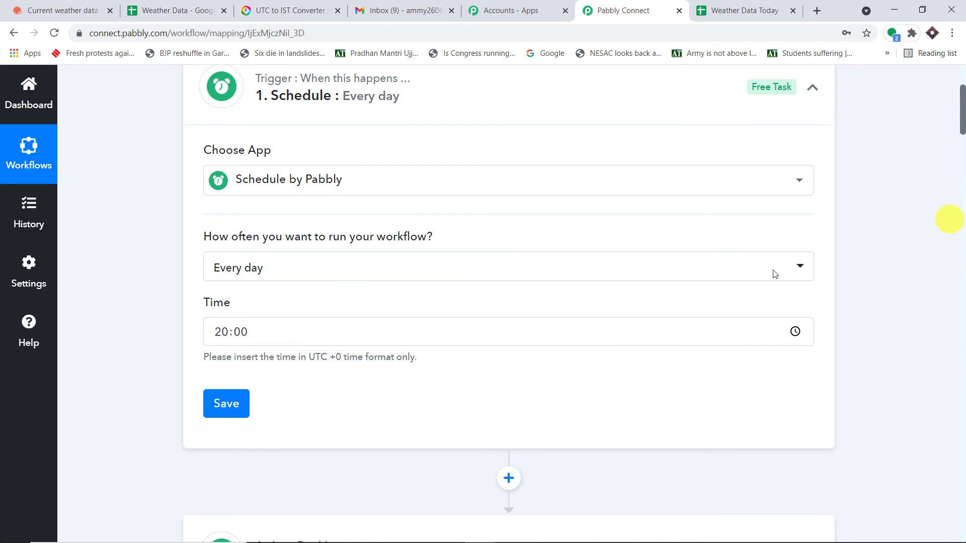
scroll(773, 273, up, 4)
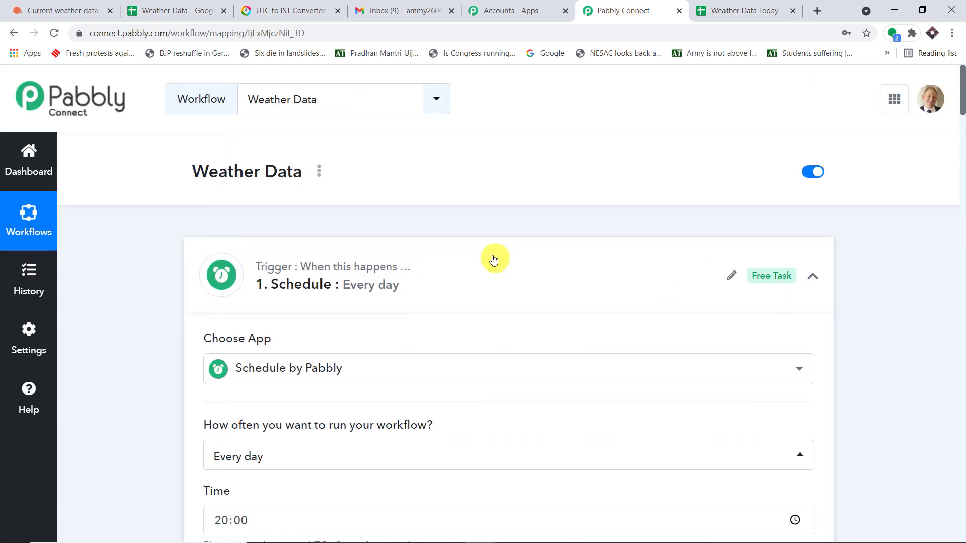
scroll(497, 256, down, 12)
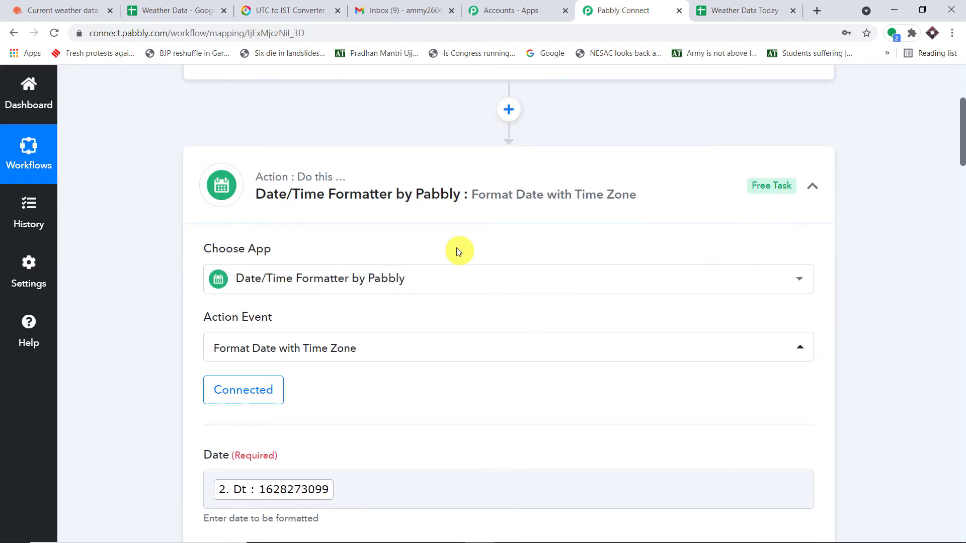
click(452, 196)
scroll(453, 211, down, 3)
click(442, 215)
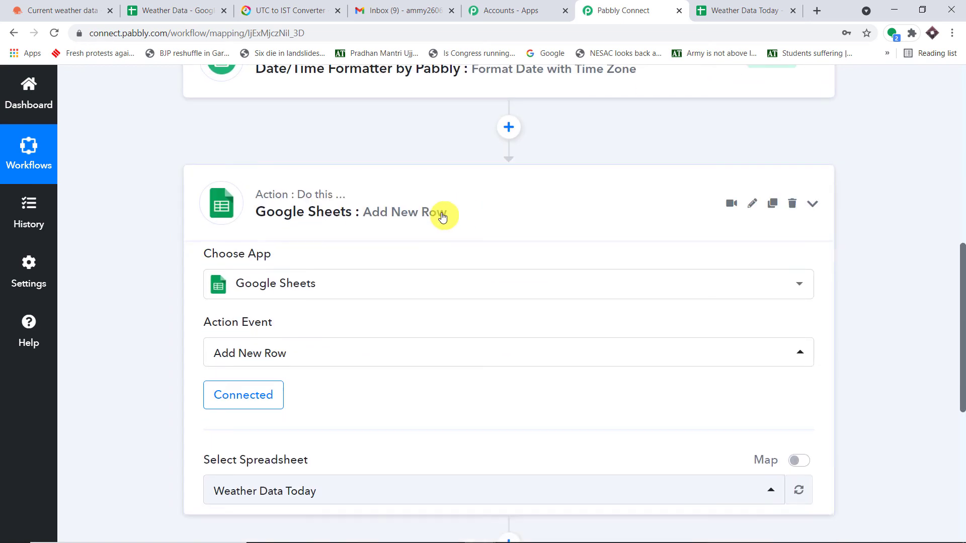
scroll(452, 222, up, 8)
scroll(458, 220, down, 3)
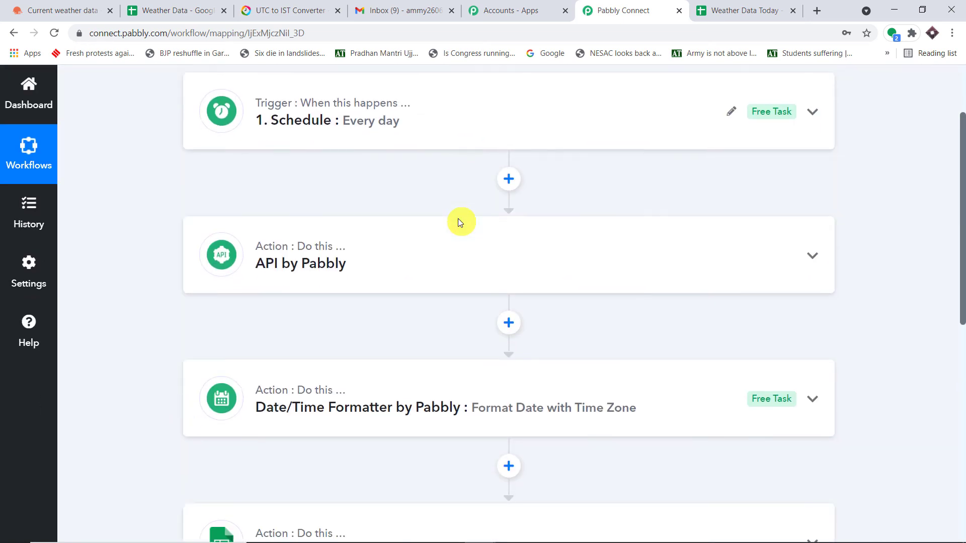
scroll(458, 219, down, 2)
scroll(442, 218, up, 4)
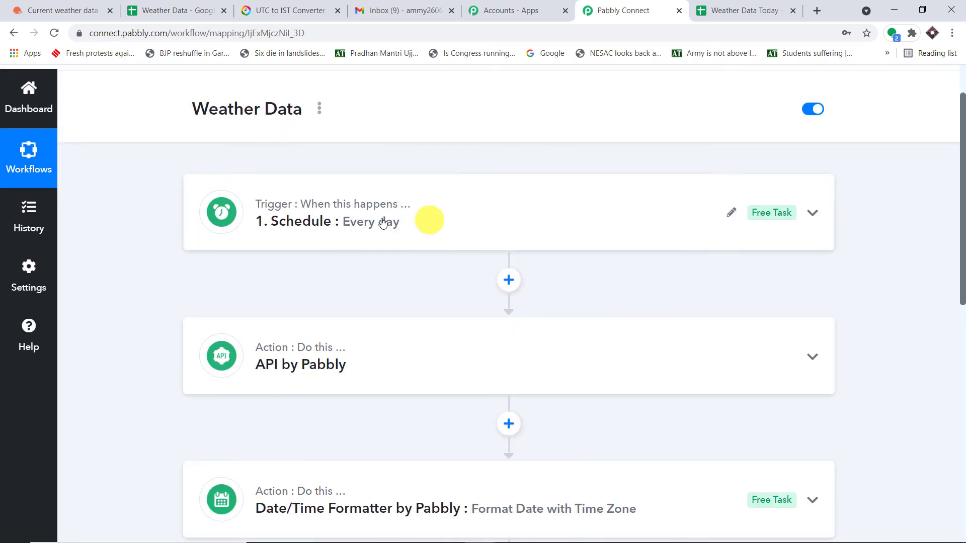
Set the Schedule trigger to run at regular intervals of 1 minute, save it and reload the workflow page.
click(591, 216)
scroll(538, 215, down, 3)
click(349, 269)
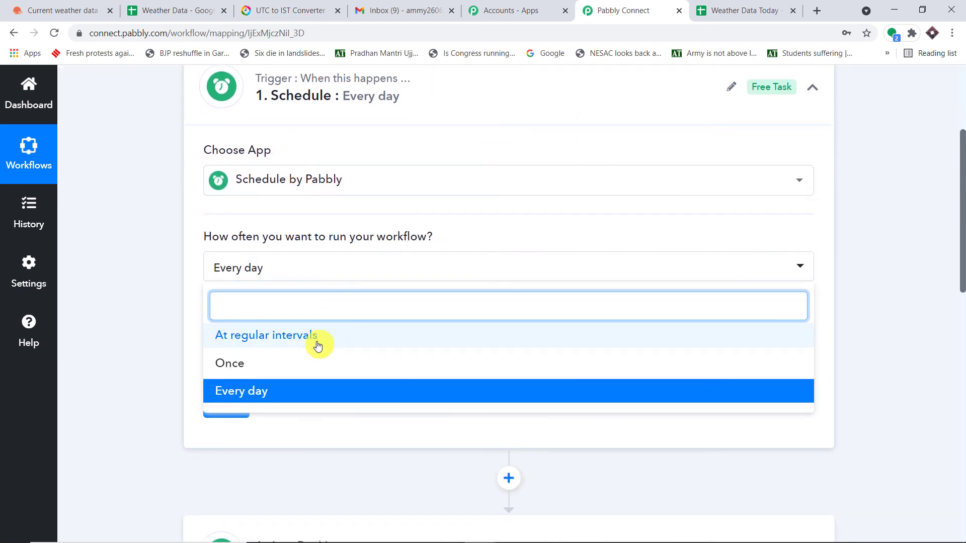
click(317, 345)
click(304, 330)
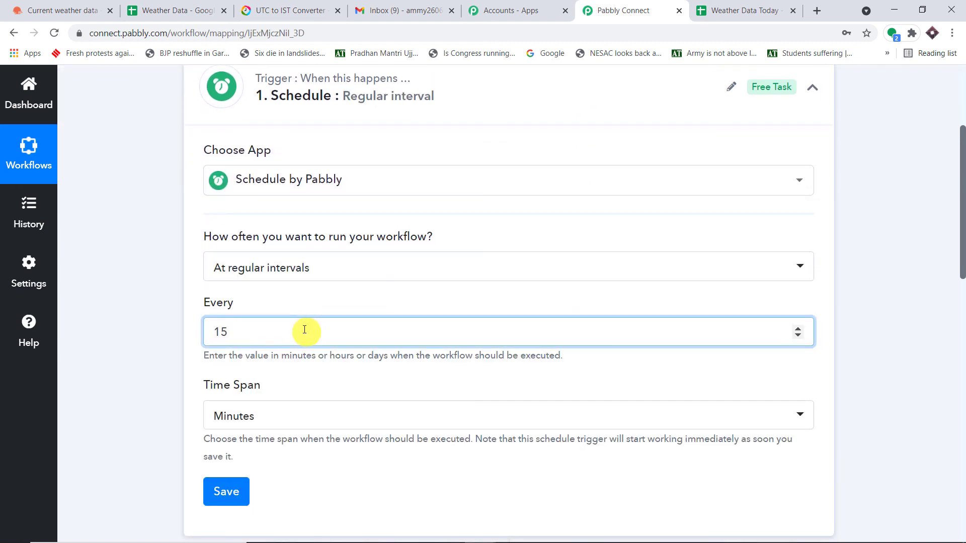
key(BackSpace)
click(223, 498)
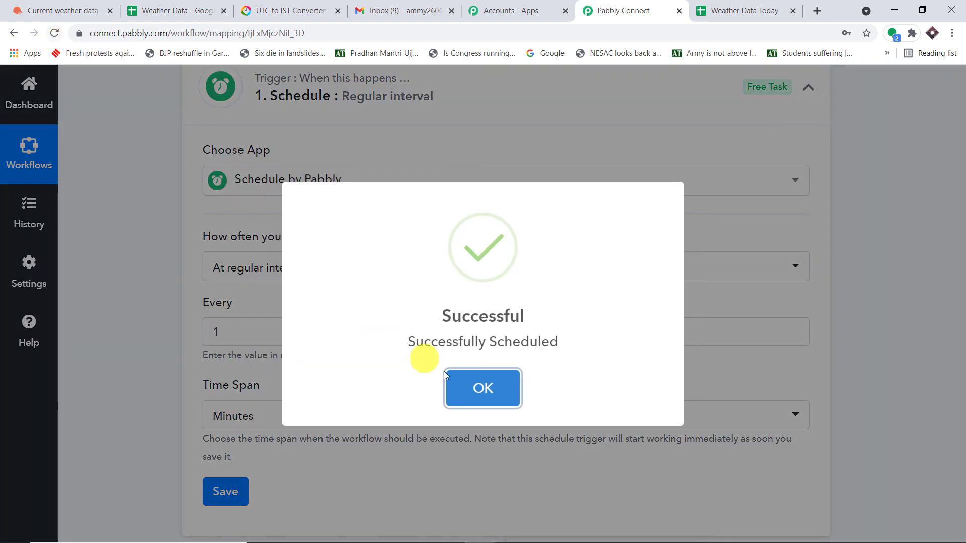
click(465, 387)
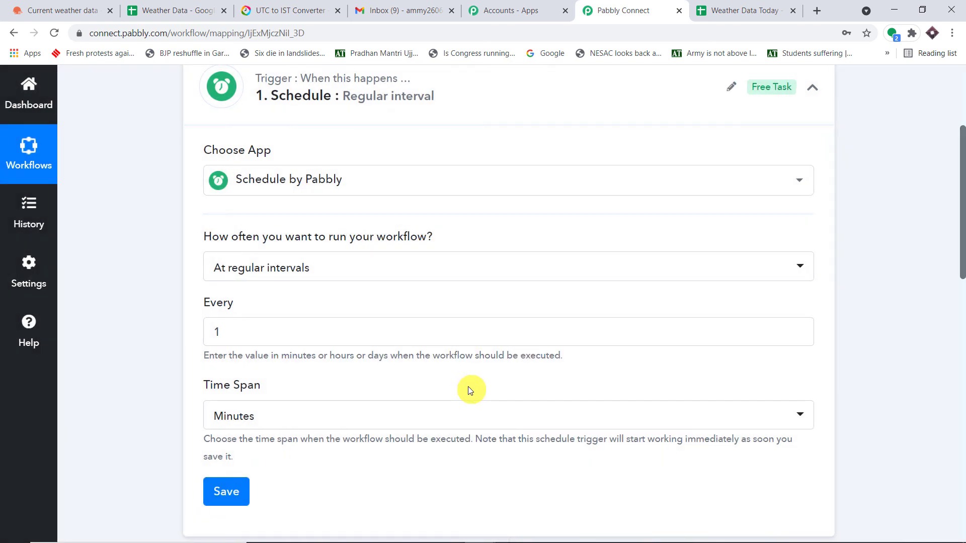
click(55, 34)
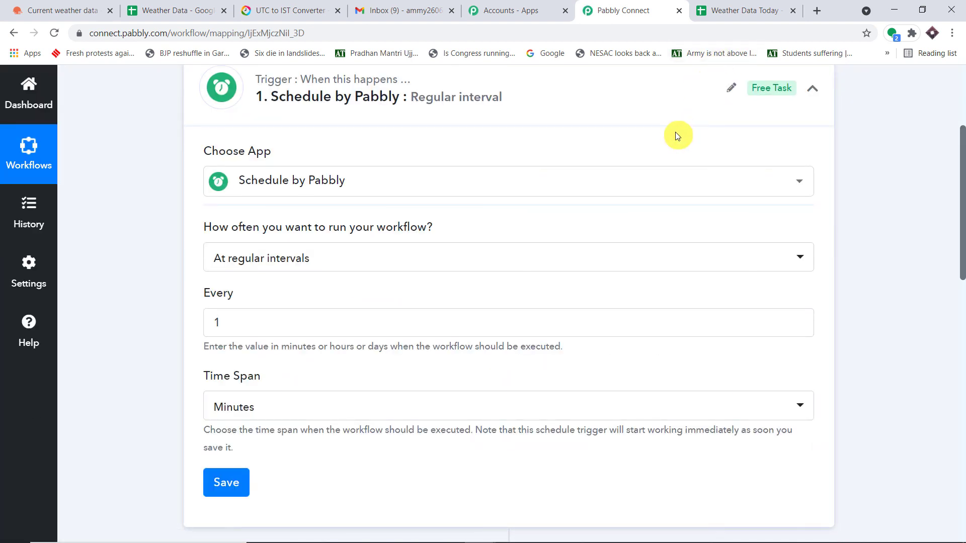
Check the Weather Data Today spreadsheet for a new row, review the workflow's steps in Pabbly Connect, and return to the spreadsheet.
click(719, 10)
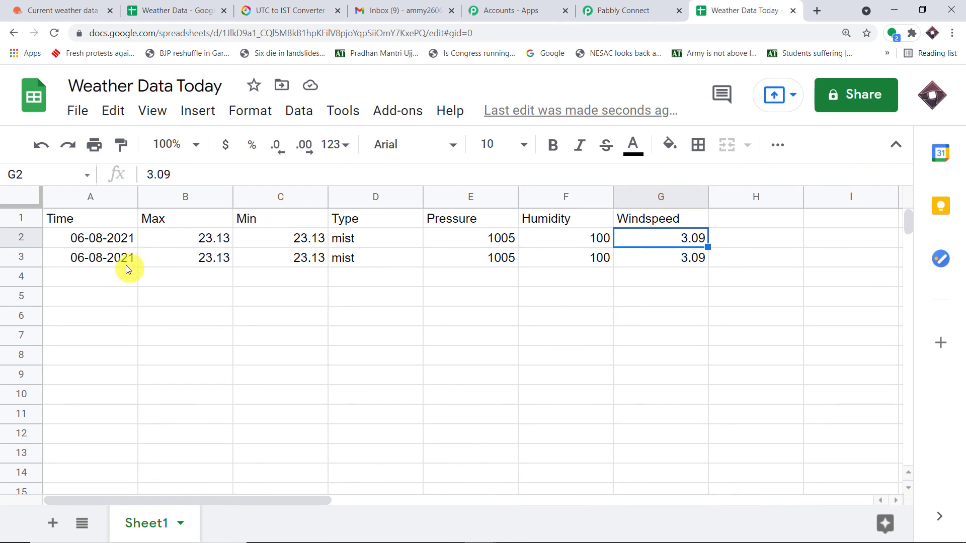
click(610, 9)
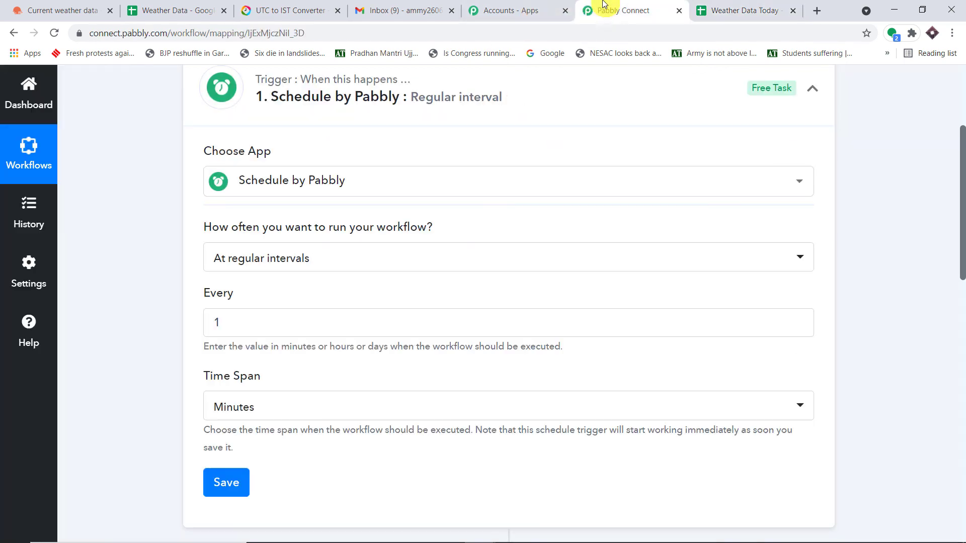
scroll(586, 146, down, 3)
scroll(584, 158, down, 3)
mouse_move(334, 318)
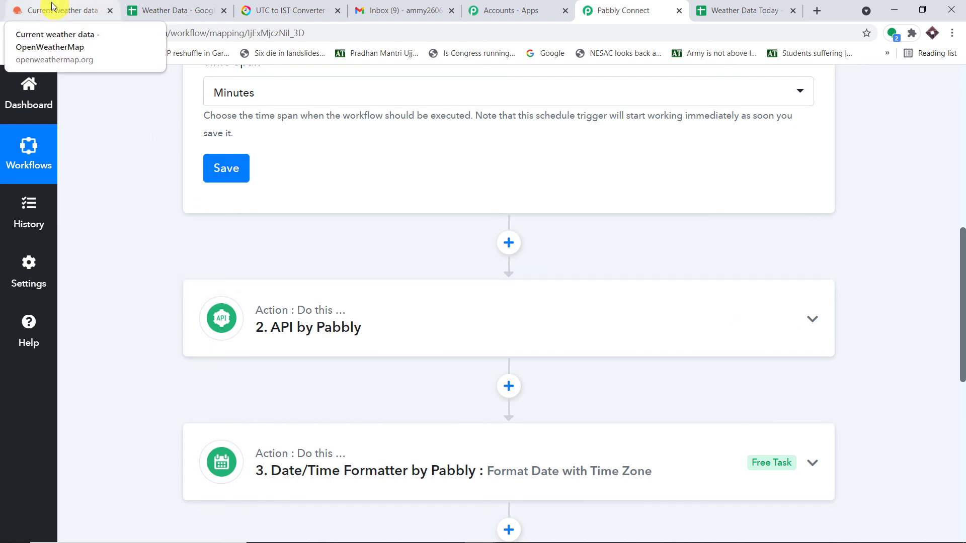
scroll(456, 223, down, 5)
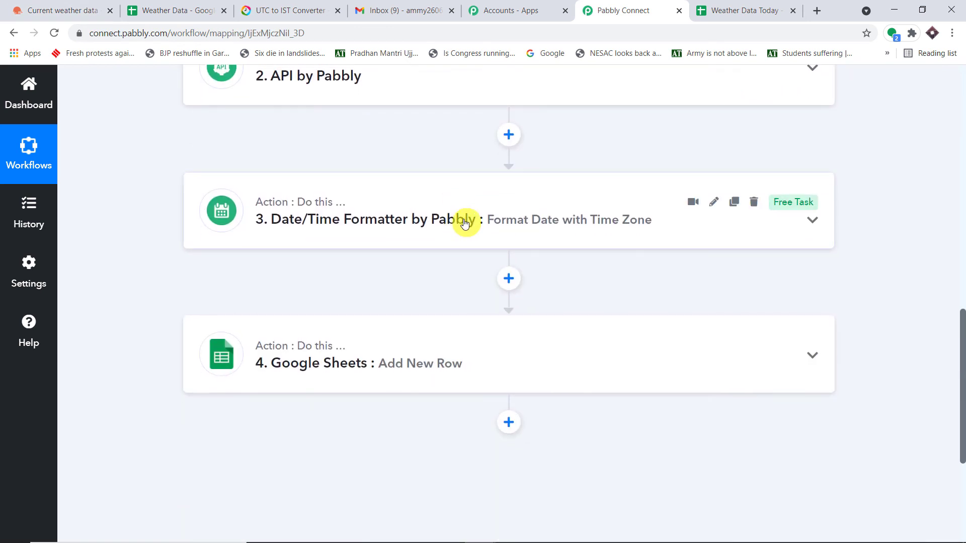
scroll(465, 223, down, 3)
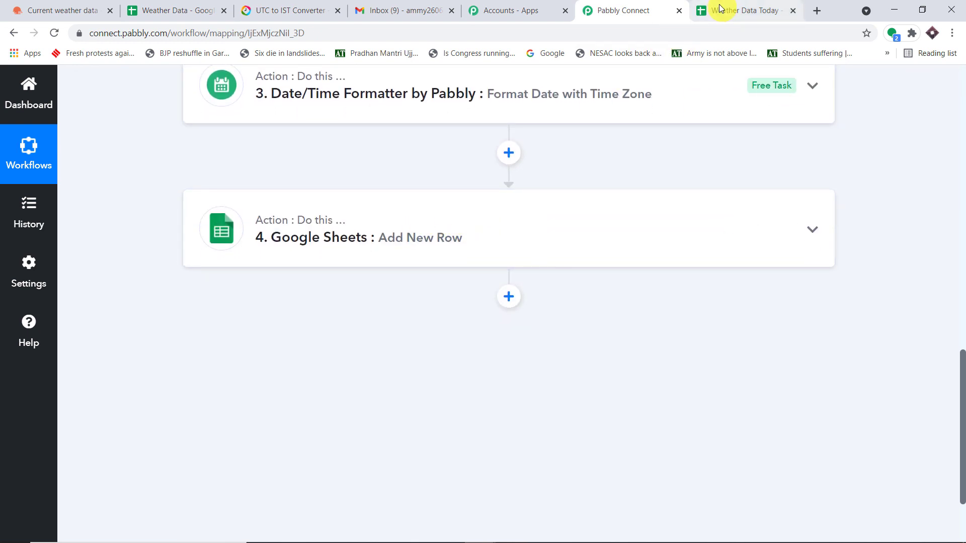
click(720, 9)
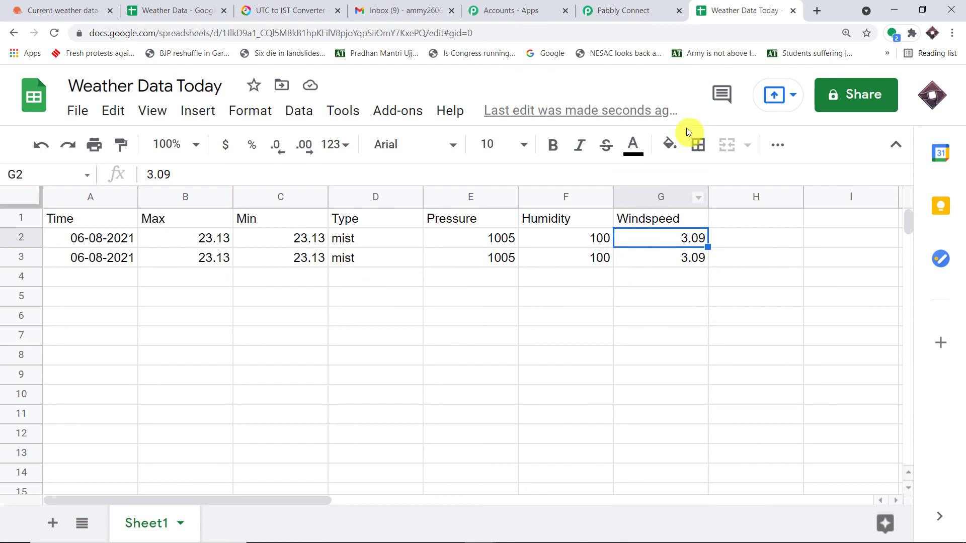
Switch to Pabbly Connect, disable the Weather Data workflow and collapse its Schedule trigger.
click(640, 9)
scroll(837, 150, up, 15)
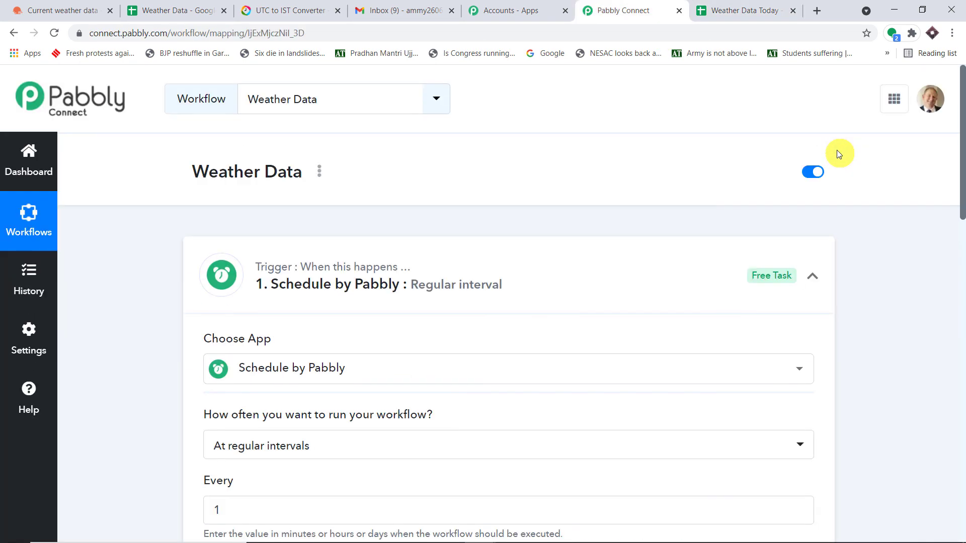
click(809, 173)
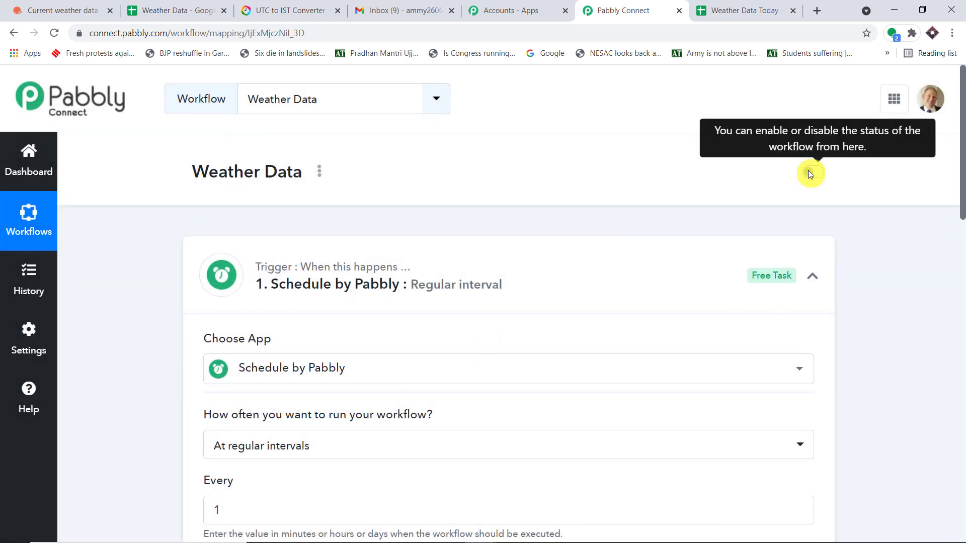
click(582, 253)
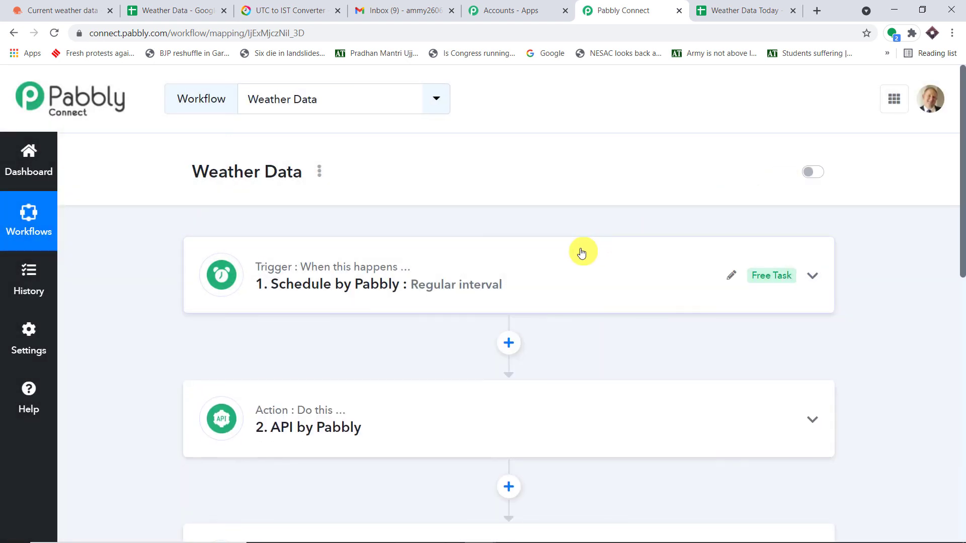